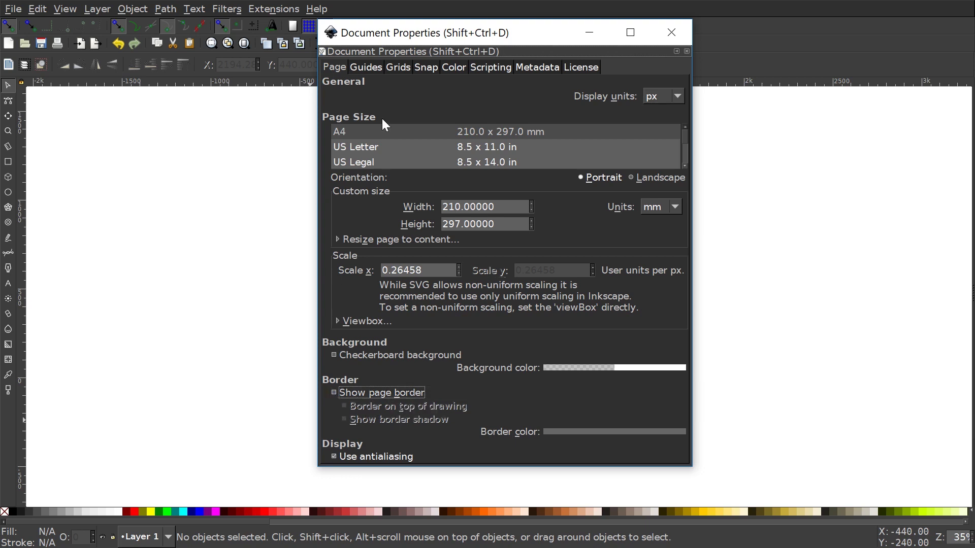
- Add a new rectangular grid to the document in the document properties
click(399, 69)
click(470, 95)
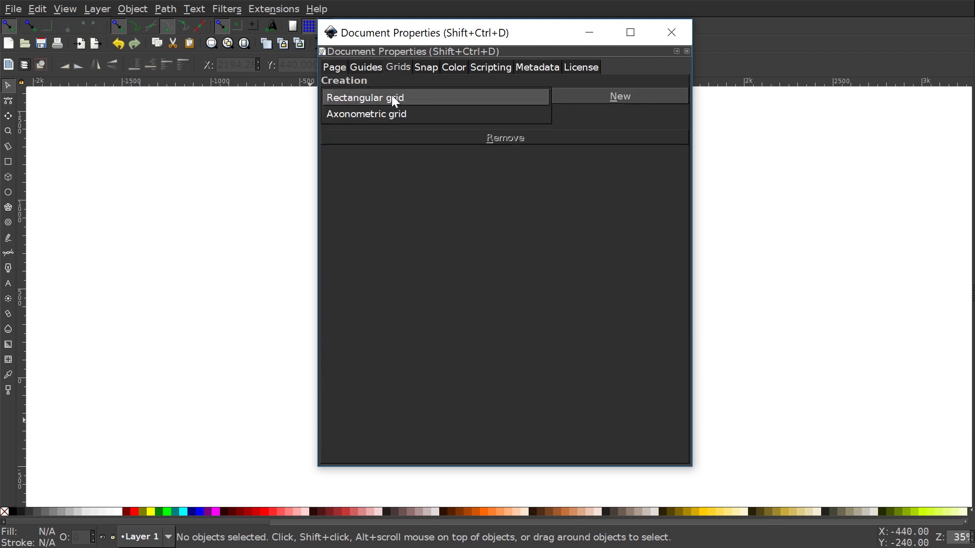
click(353, 96)
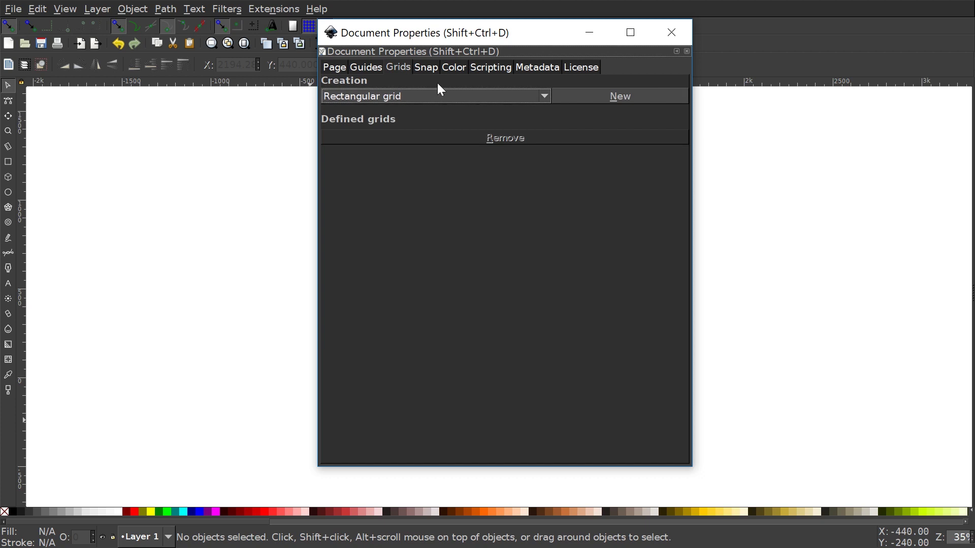
click(619, 97)
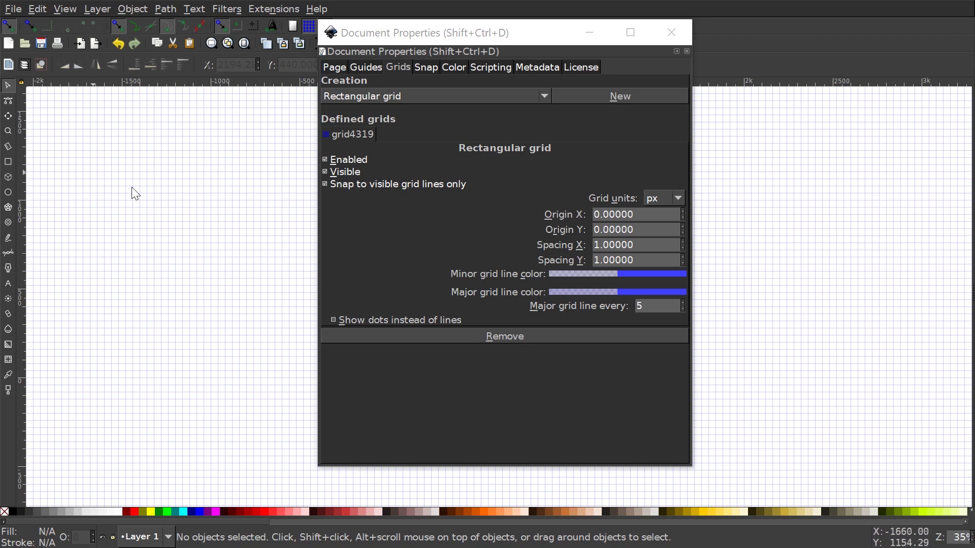
- Set the rectangular grid's X and Y spacing to 50 px
drag(637, 245, 621, 245)
text(50)
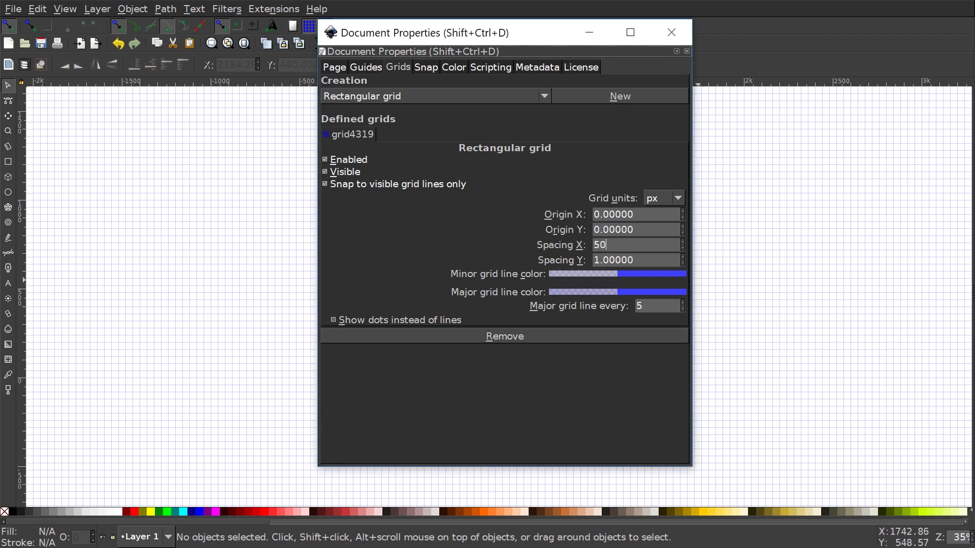
key(Tab)
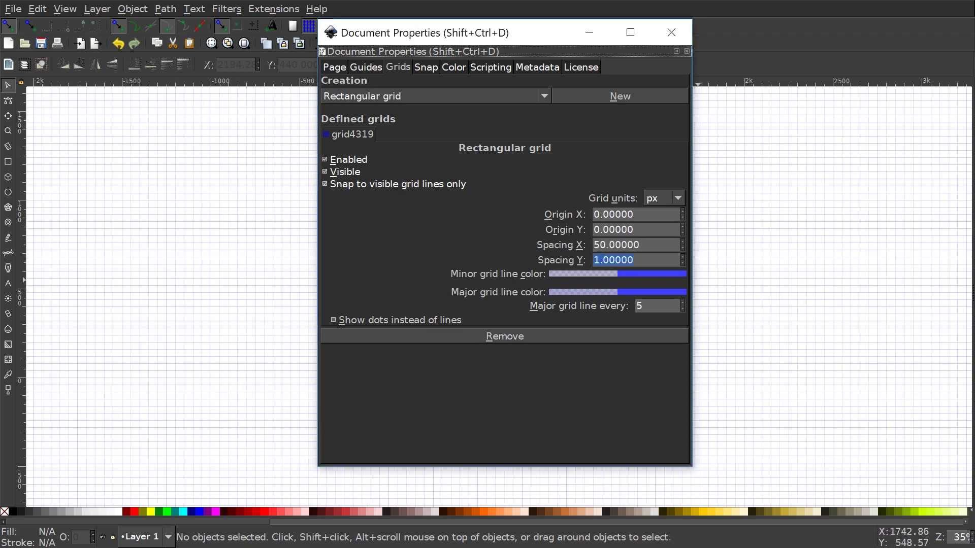
text(50)
key(Return)
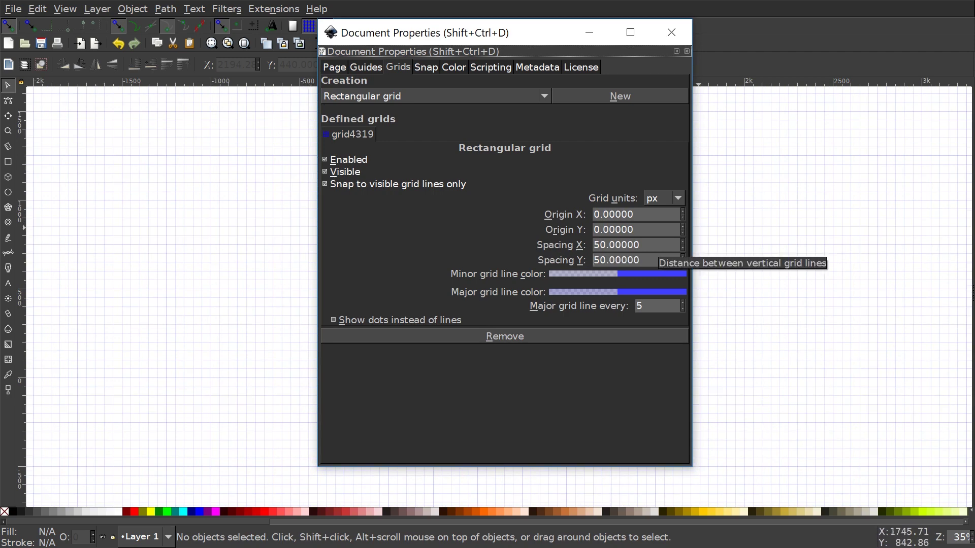
- Set the rectangular grid's X and Y spacing to 75 px and close the document properties
double_click(638, 245)
text(75)
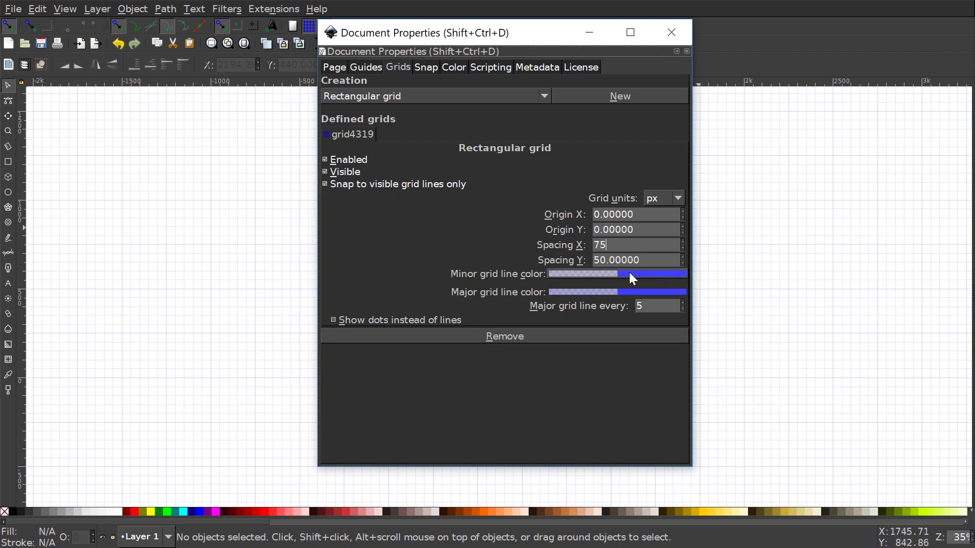
click(640, 260)
text(75)
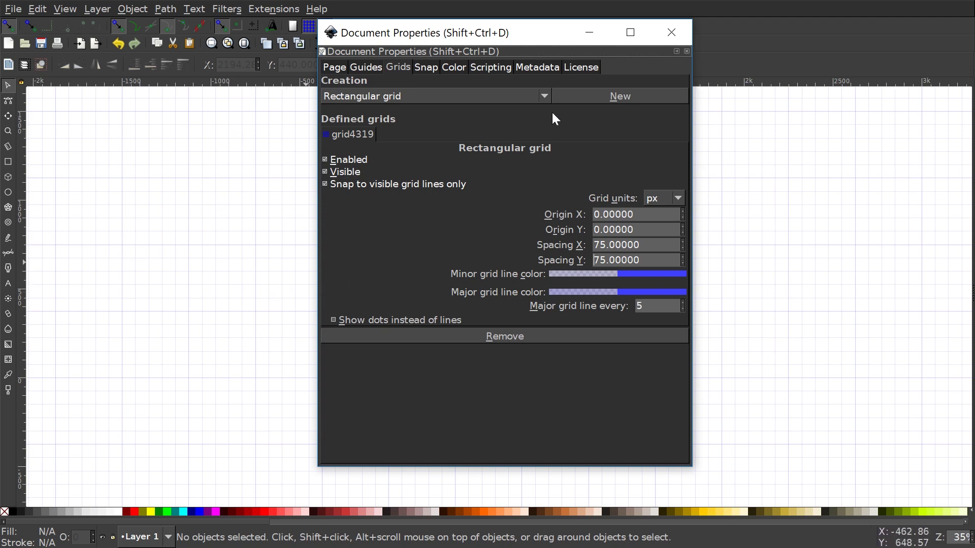
click(669, 34)
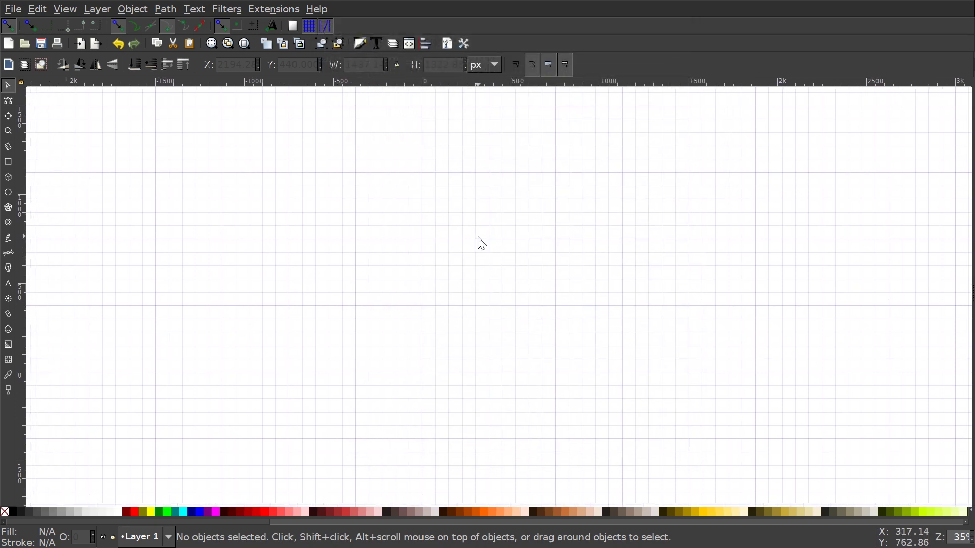
- Set the canvas zoom to 100%
click(68, 9)
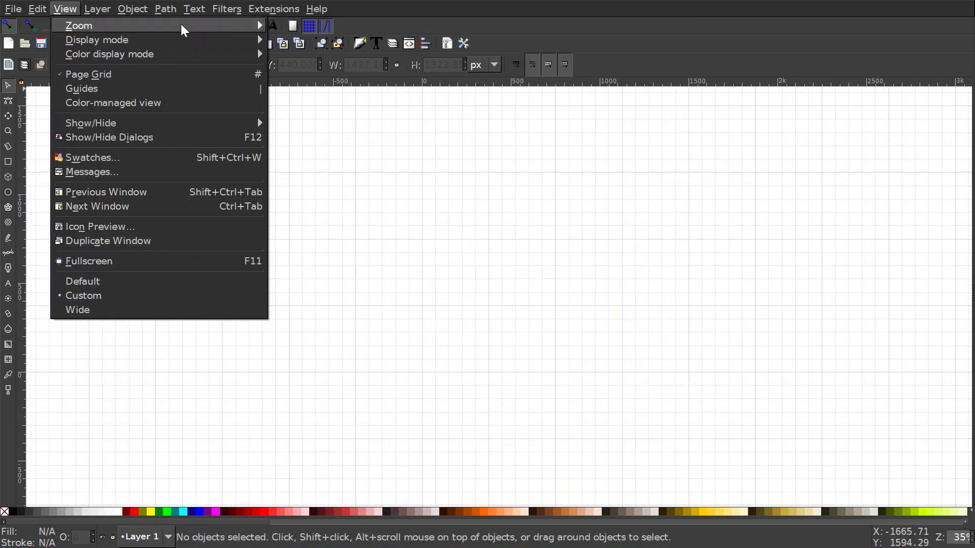
mouse_move(183, 29)
click(290, 61)
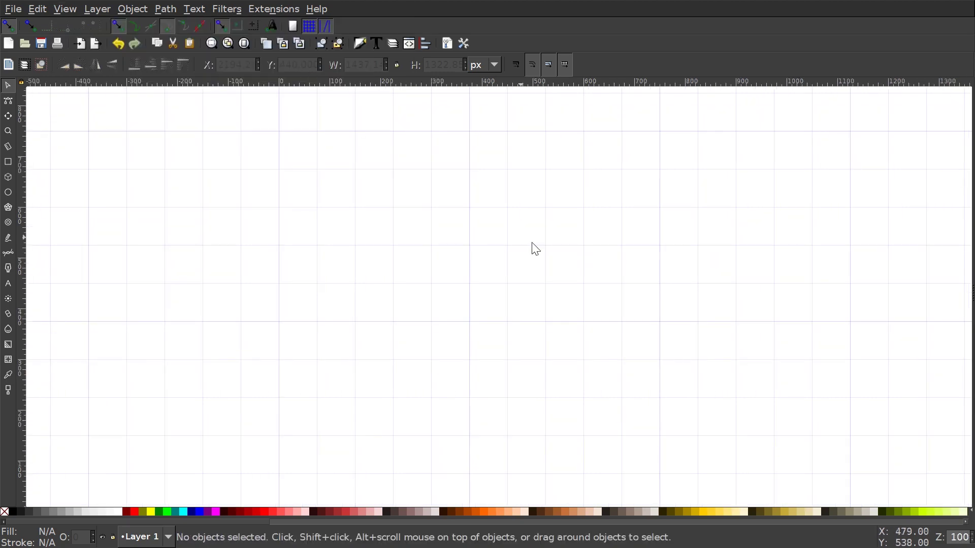
drag(543, 246, 504, 240)
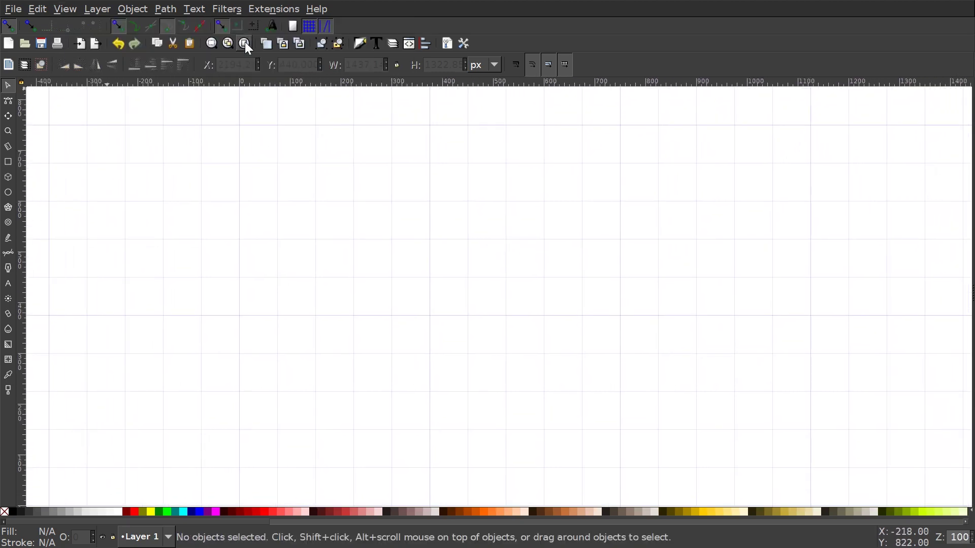
- Show the Align and Distribute settings with alignment relative to Last selected, and show the Fill and Stroke settings
click(427, 43)
click(882, 112)
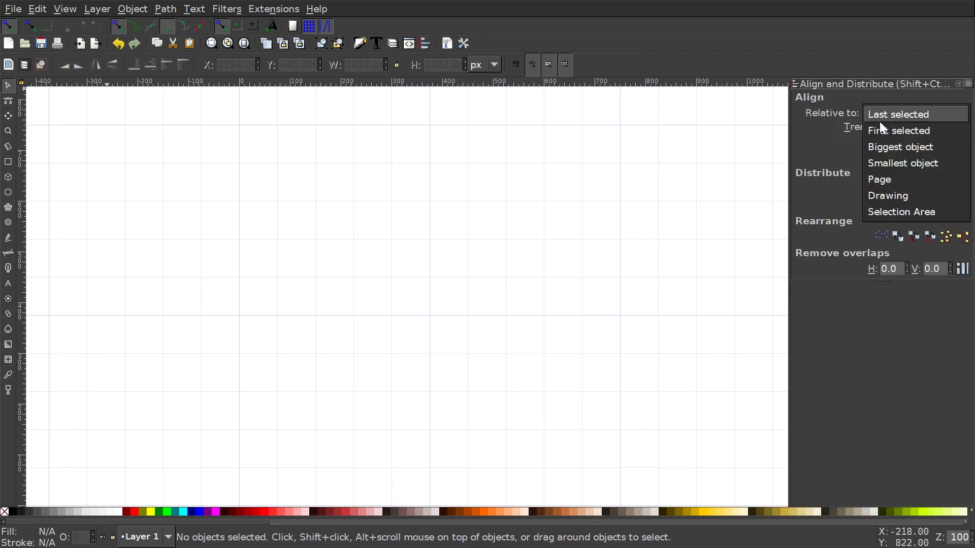
click(885, 114)
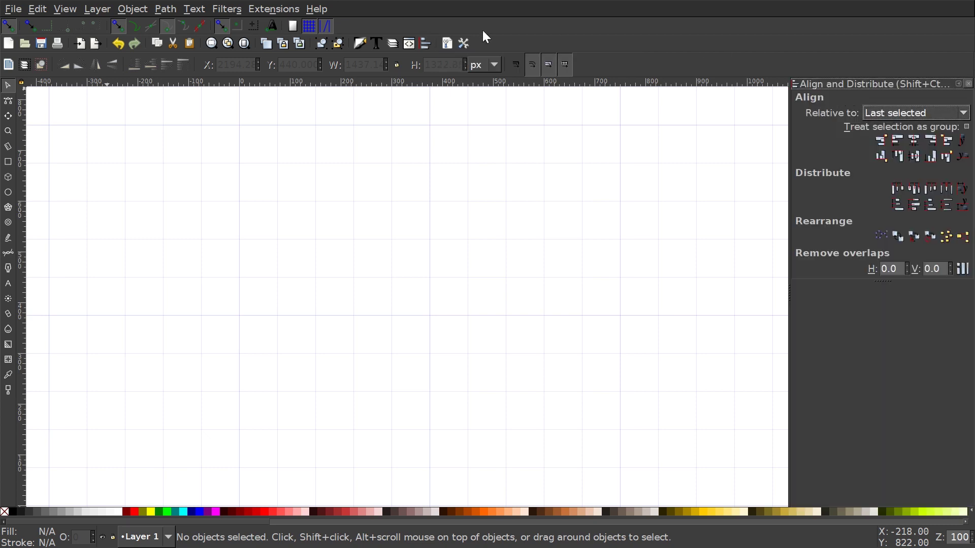
click(360, 44)
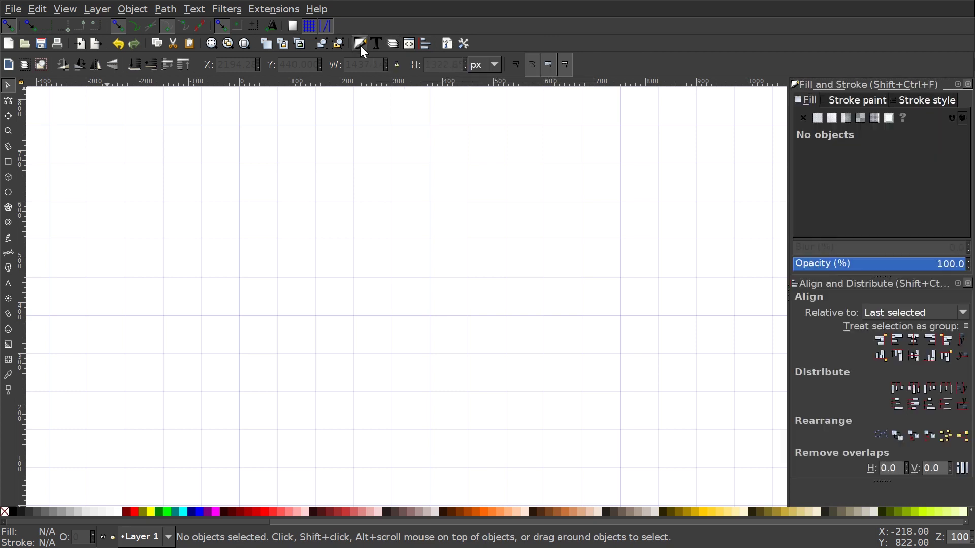
drag(626, 218, 664, 223)
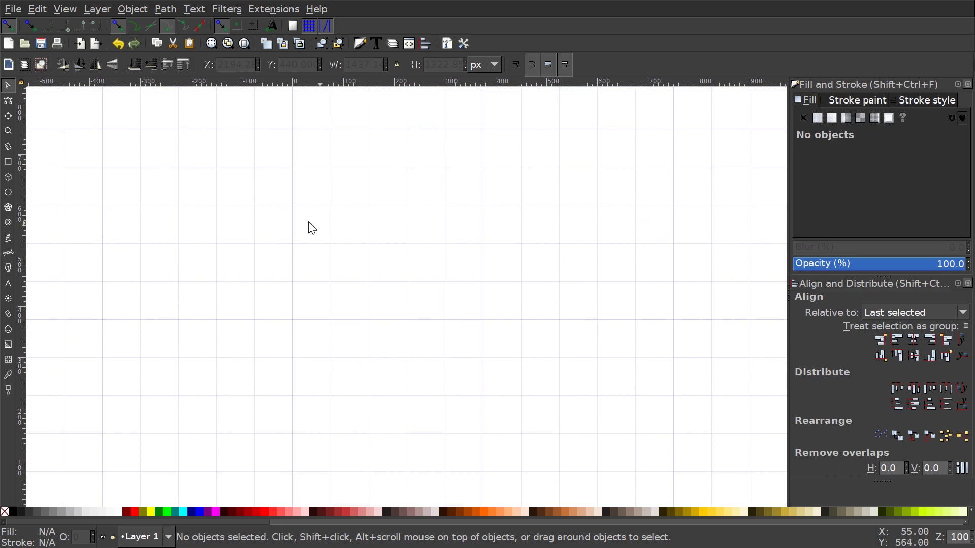
click(171, 28)
drag(426, 331, 416, 329)
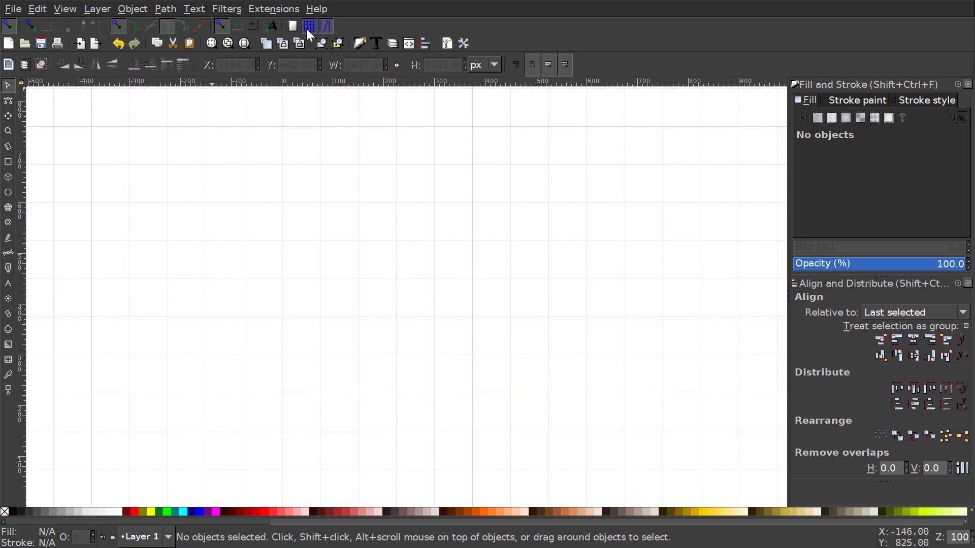
drag(410, 258, 387, 298)
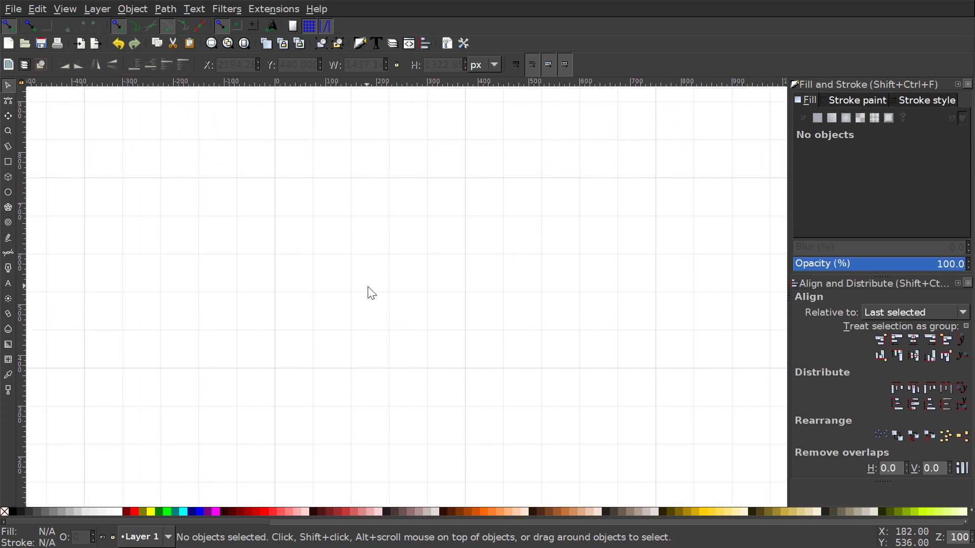
- Draw a 75 × 75 px square filling one grid cell and convert it to a path
click(8, 162)
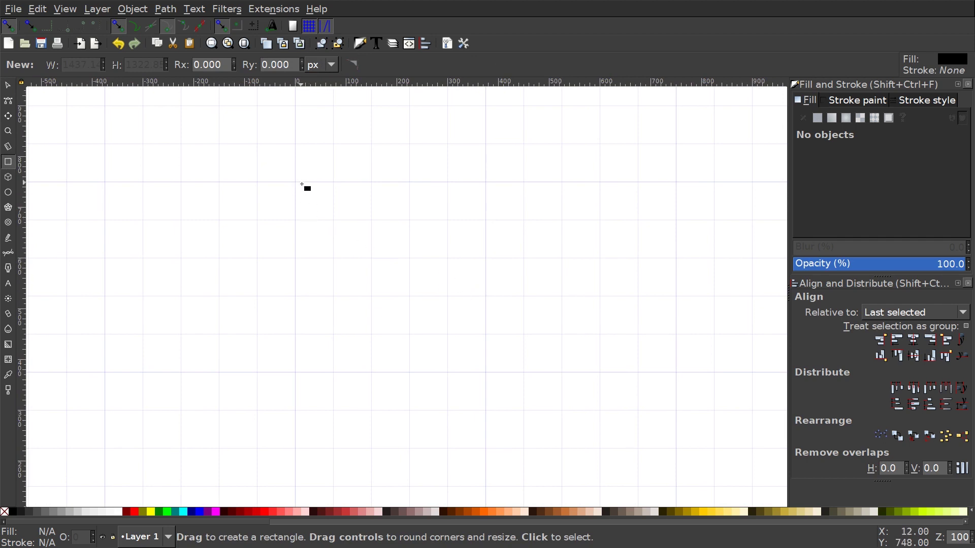
drag(295, 183, 342, 232)
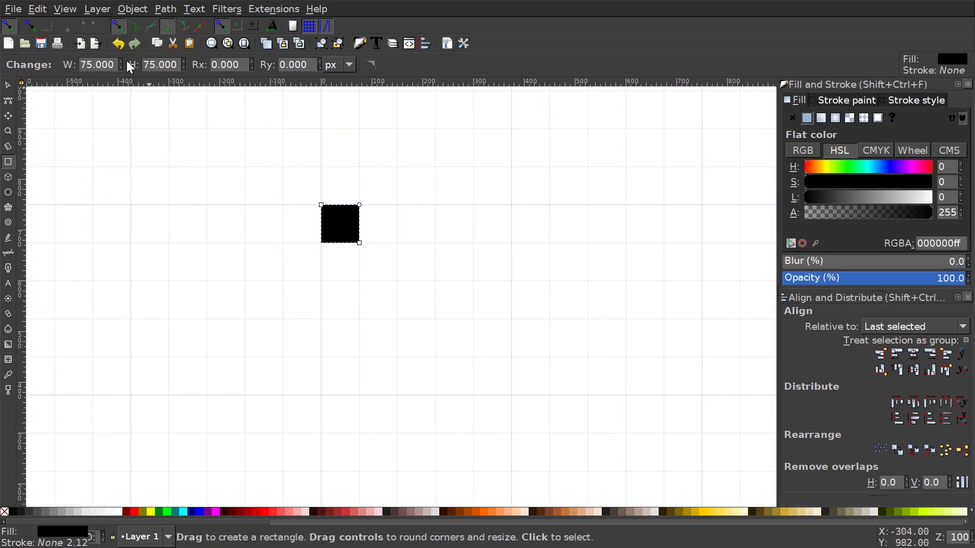
click(165, 8)
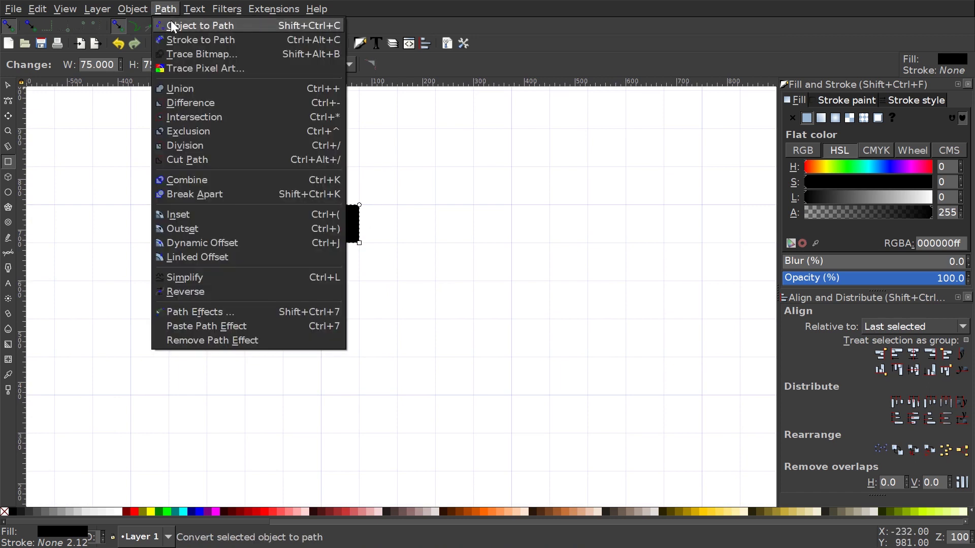
click(193, 26)
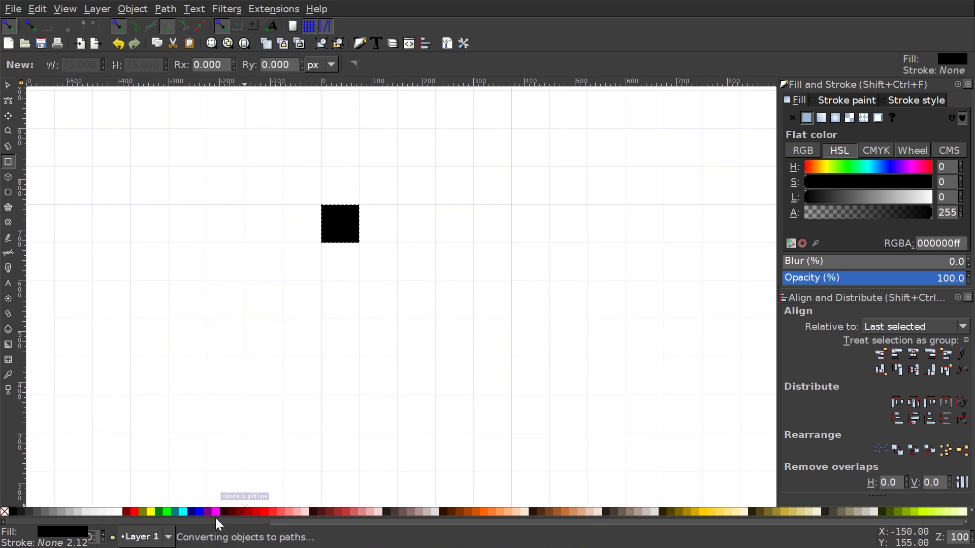
- Fill the square path with magenta (ff00ff)
drag(217, 520, 158, 516)
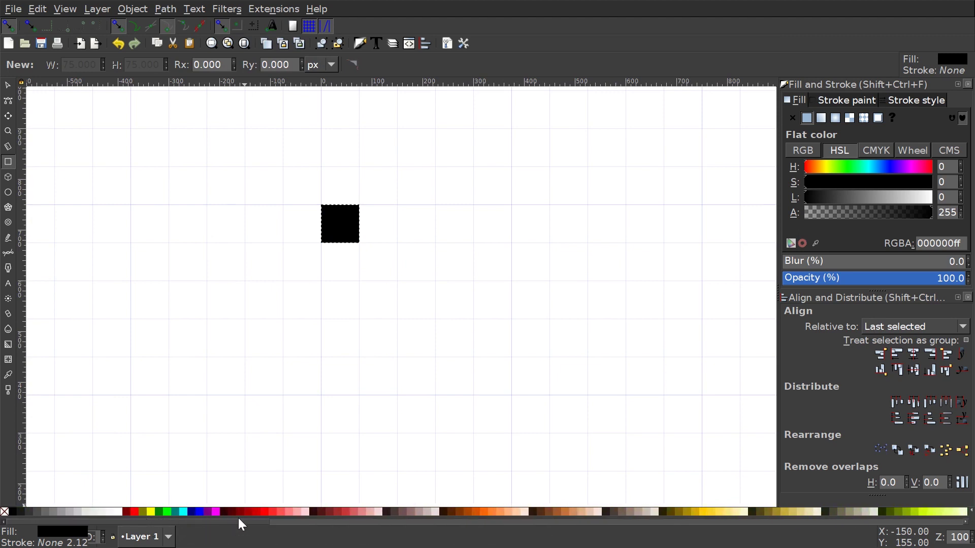
click(216, 512)
drag(584, 230, 659, 228)
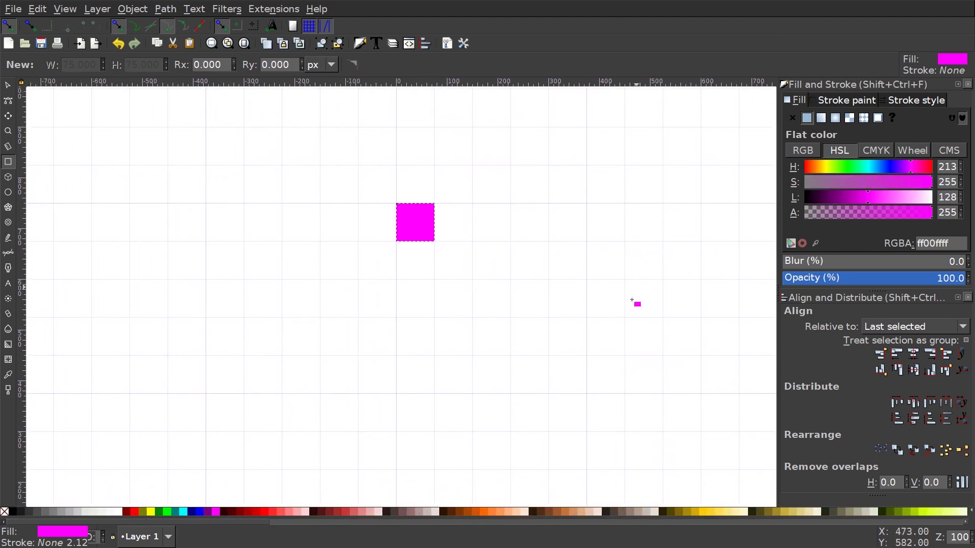
drag(583, 304, 537, 304)
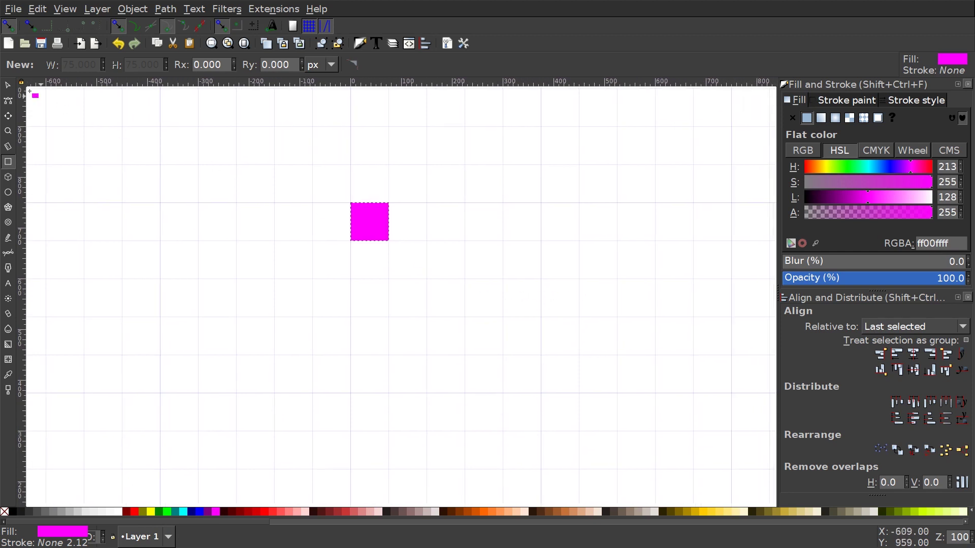
- Duplicate the magenta square and snap the copy into the grid cell directly below it
click(7, 87)
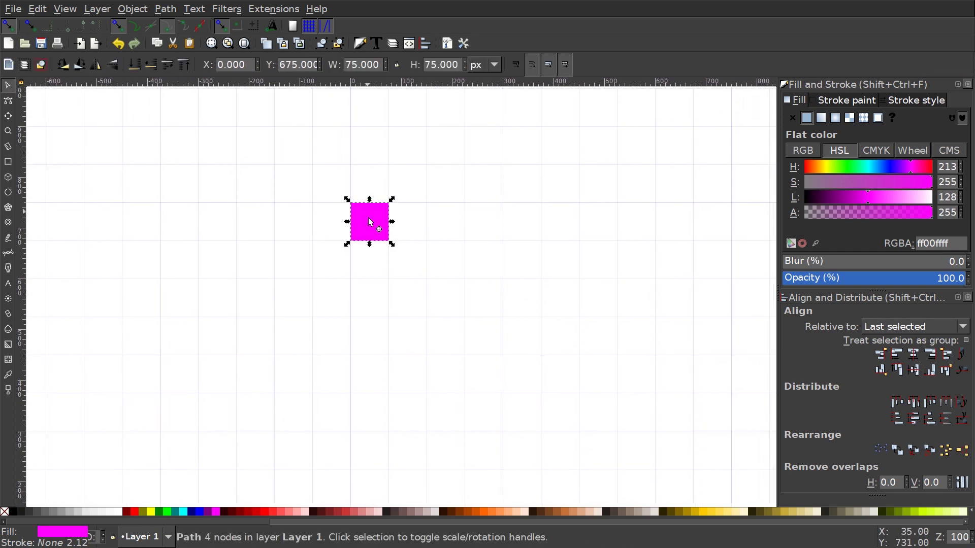
drag(390, 213, 400, 250)
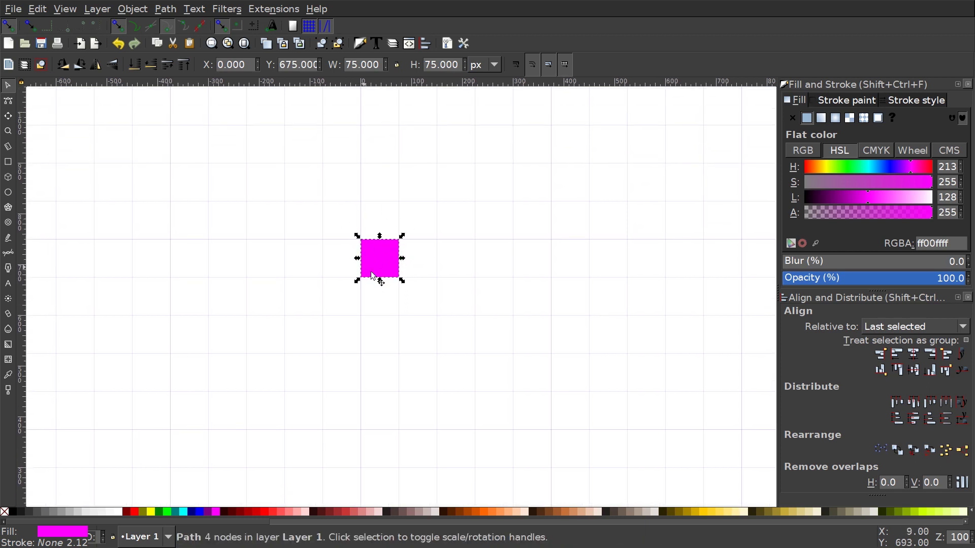
drag(407, 295, 393, 288)
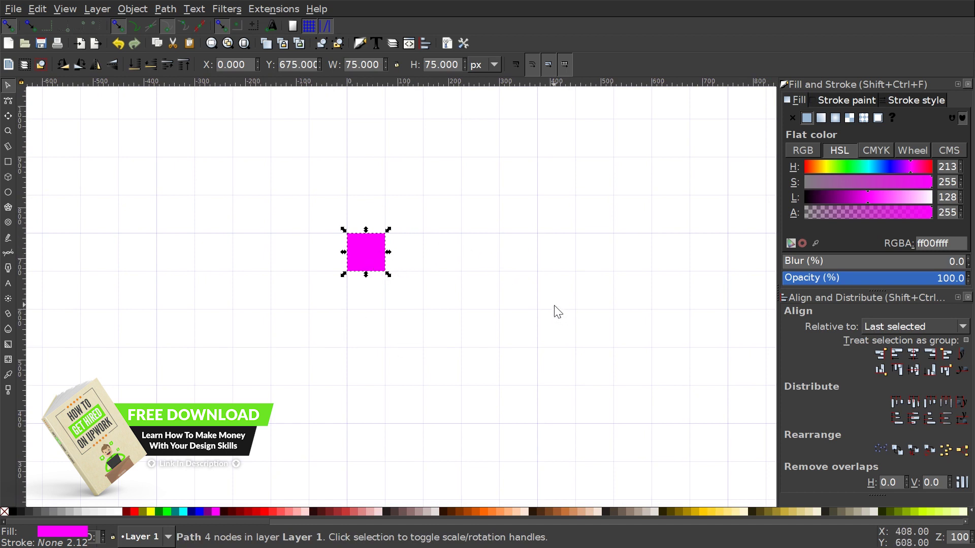
drag(553, 312, 559, 297)
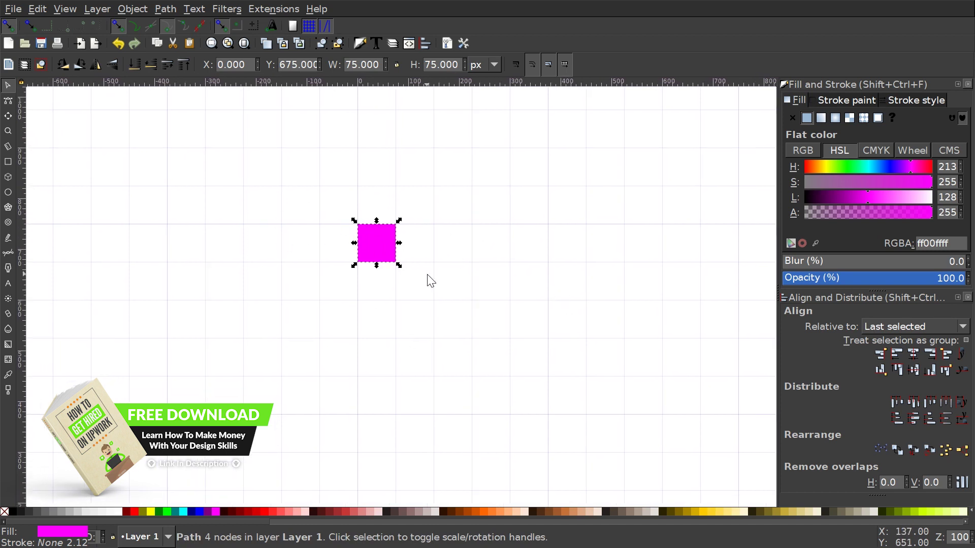
key(ctrl)
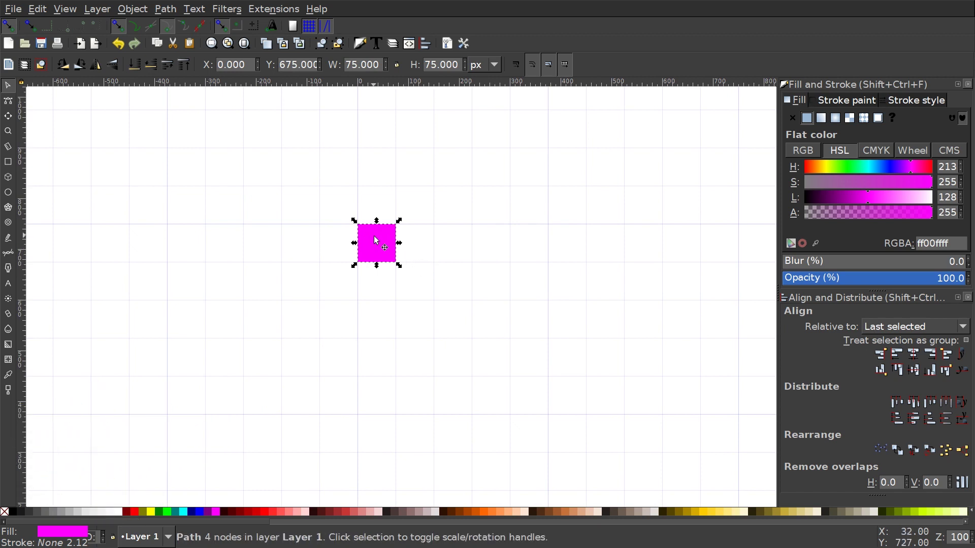
drag(376, 240, 375, 277)
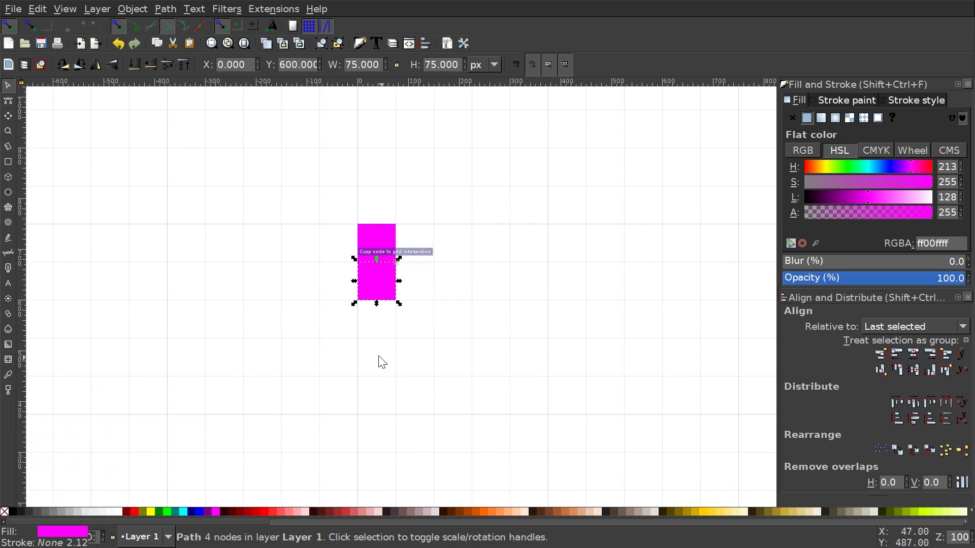
right_click(380, 284)
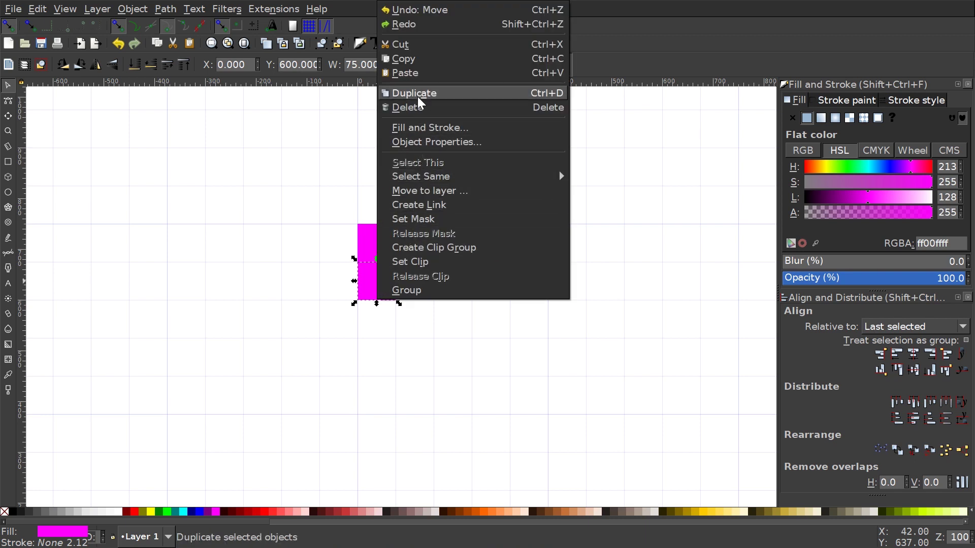
click(380, 461)
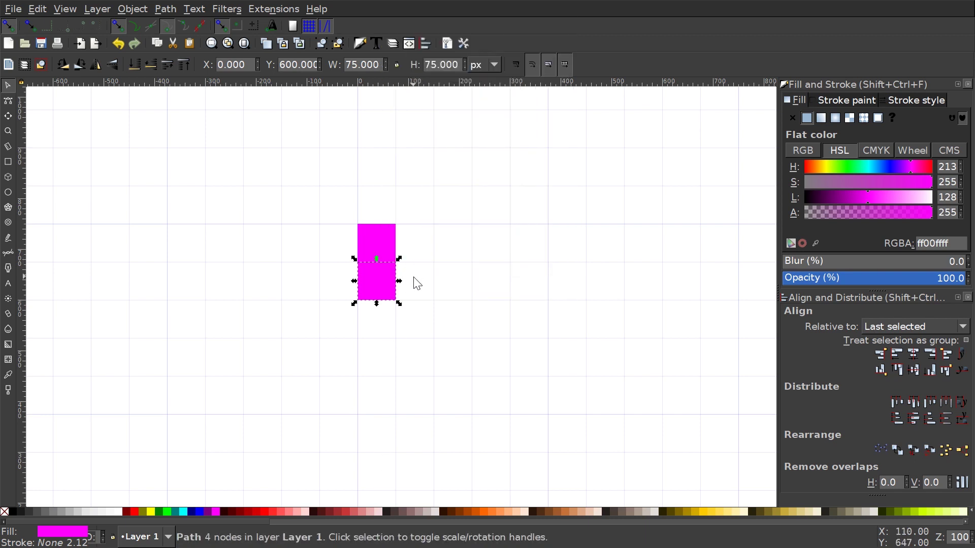
- Duplicate the two stacked magenta squares together and snap the copies directly below to form a four-cell column
click(412, 287)
click(376, 278)
click(375, 243)
click(378, 304)
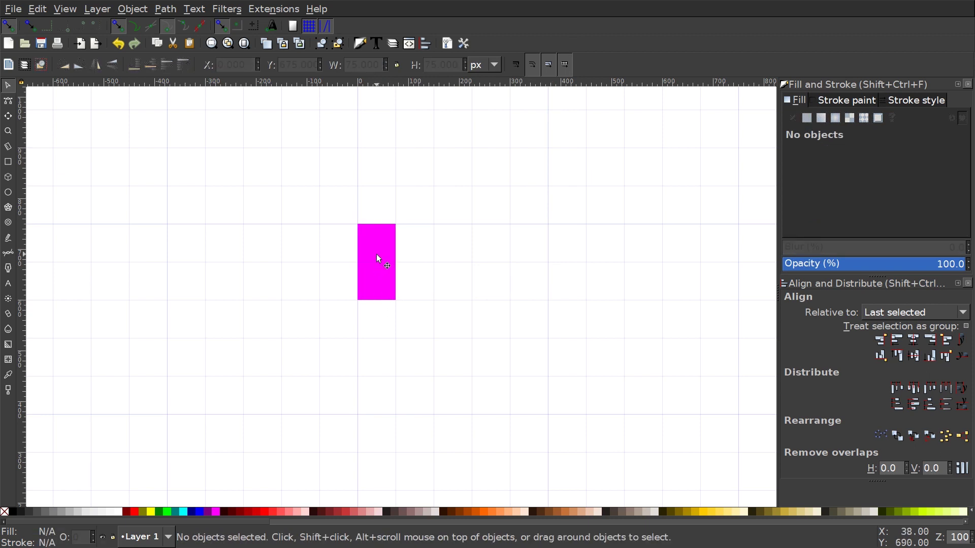
click(378, 264)
drag(473, 392, 279, 137)
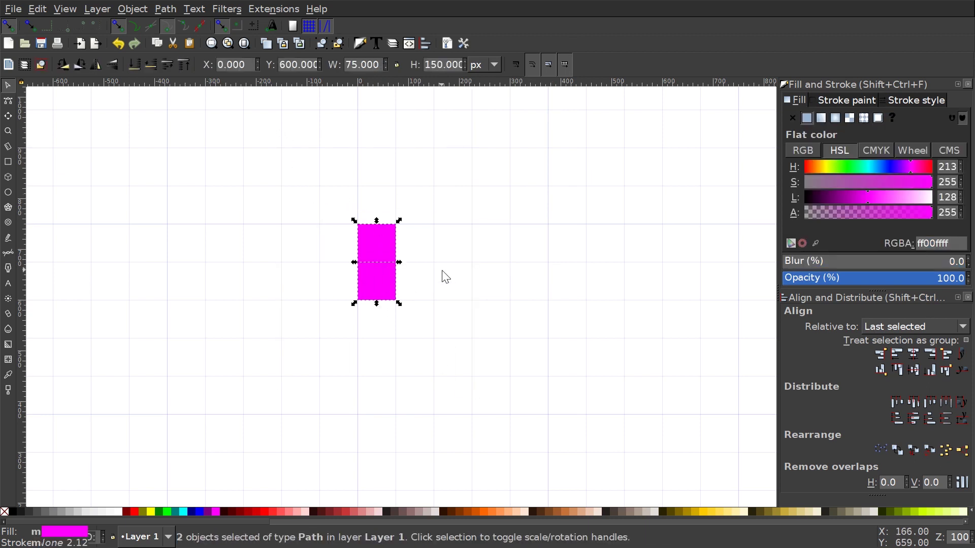
key(ctrl+d)
drag(376, 242, 374, 318)
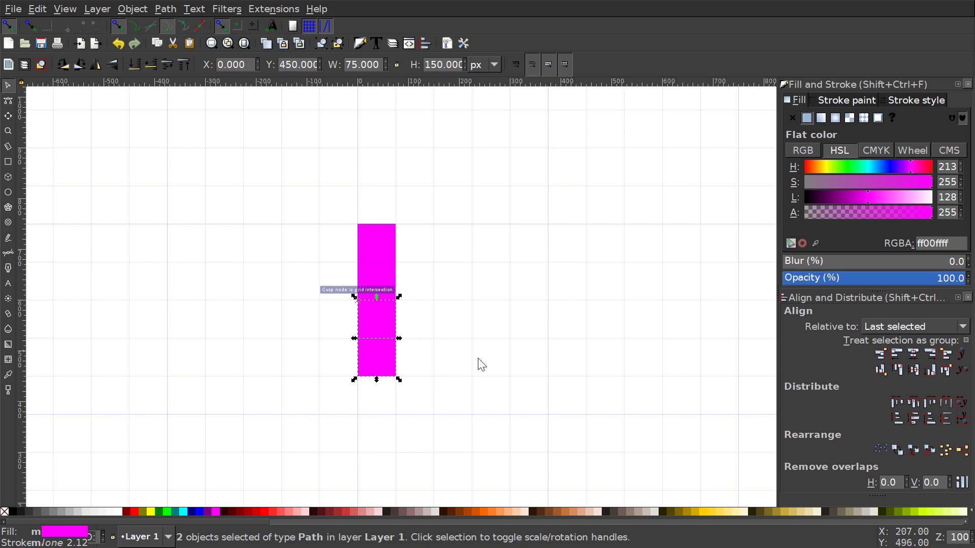
- Complete the letter t with duplicated squares: one on each side of the column's second cell and one diagonally below right of its foot
click(378, 248)
drag(378, 247, 419, 397)
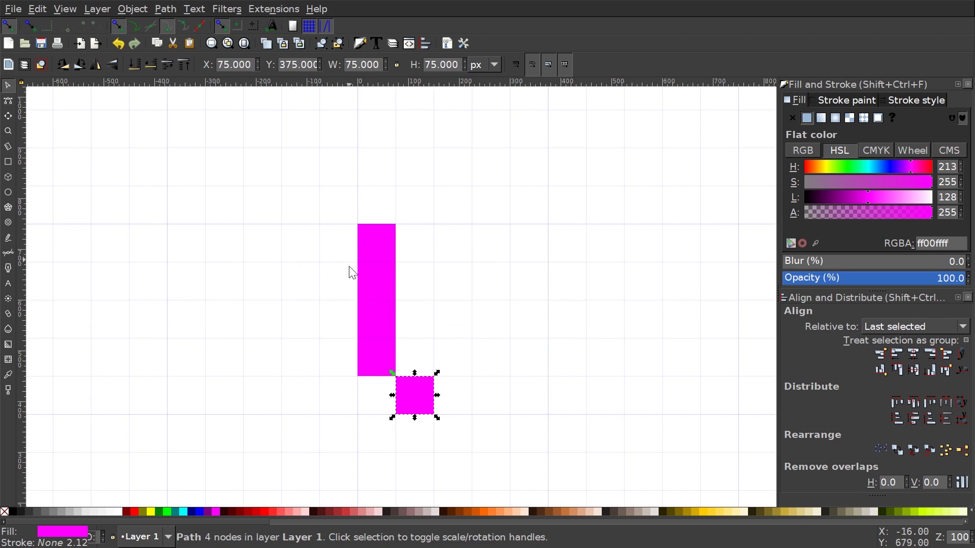
key(ctrl)
key(ctrl+d)
drag(420, 394, 415, 284)
drag(520, 359, 485, 327)
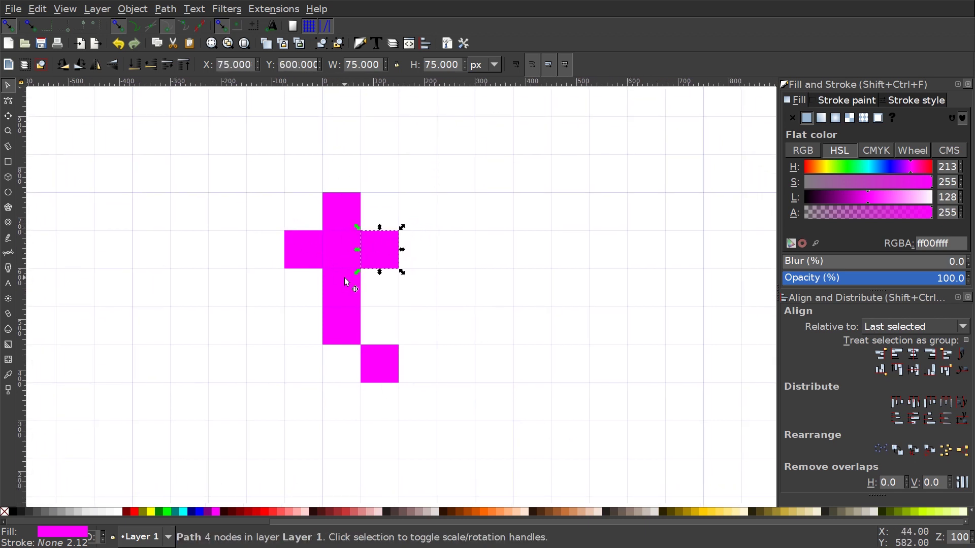
scroll(356, 305, right, 1)
scroll(463, 256, left, 1)
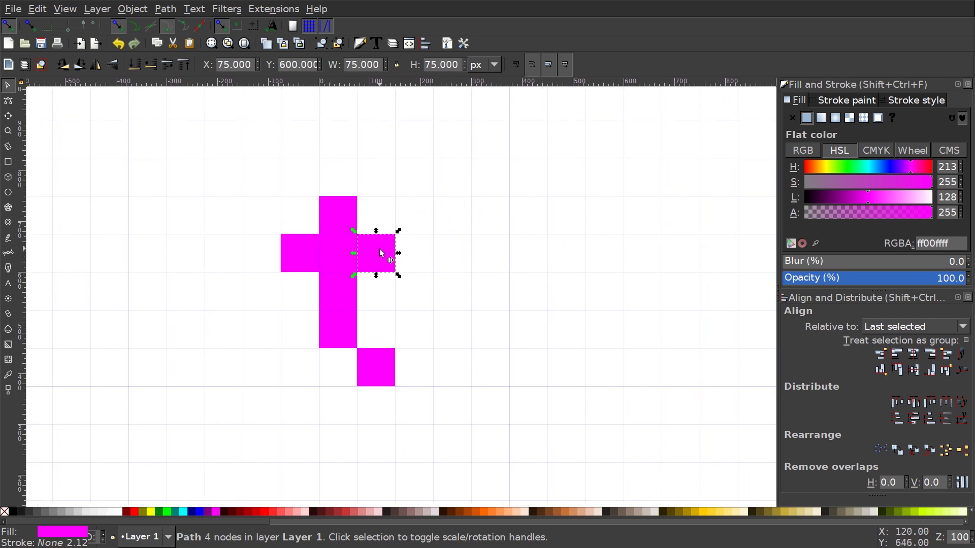
- Start a letter e two cells beyond the t's crossbar, snapping duplicated squares into its top, middle and bottom rows
drag(380, 253, 572, 295)
key(ctrl+d)
key(ctrl+d)
key(ctrl+d)
key(ctrl+d)
scroll(568, 323, right, 1)
scroll(549, 321, right, 1)
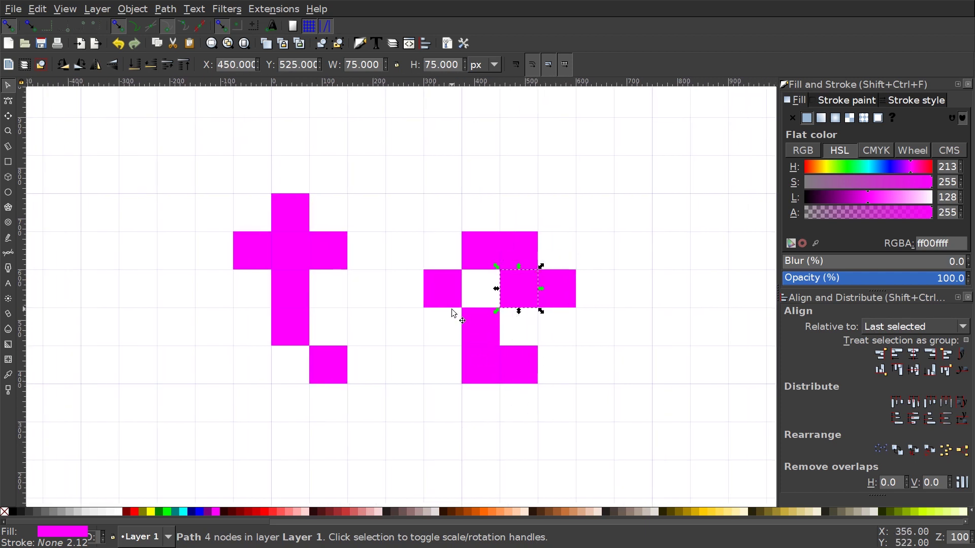
- Finish the letter e by filling the third row's first and second cells, keeping two squares in the bottom row
drag(492, 331, 455, 327)
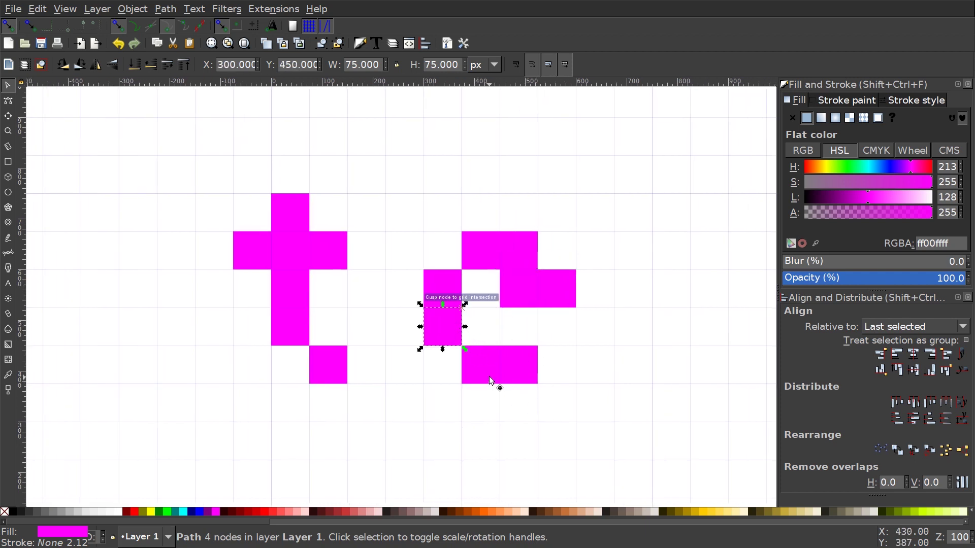
drag(496, 381, 478, 339)
click(571, 369)
key(ctrl+d)
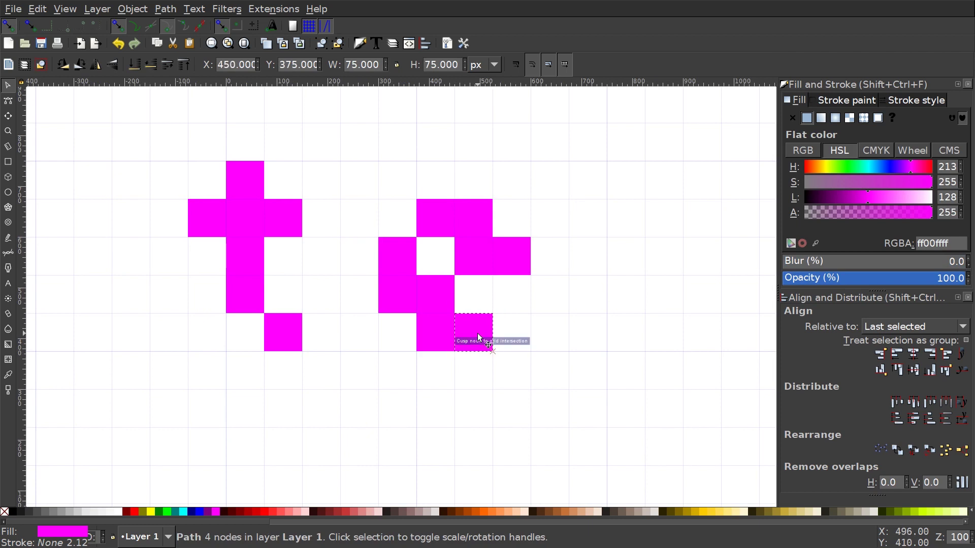
scroll(344, 220, up, 1)
scroll(562, 437, up, 1)
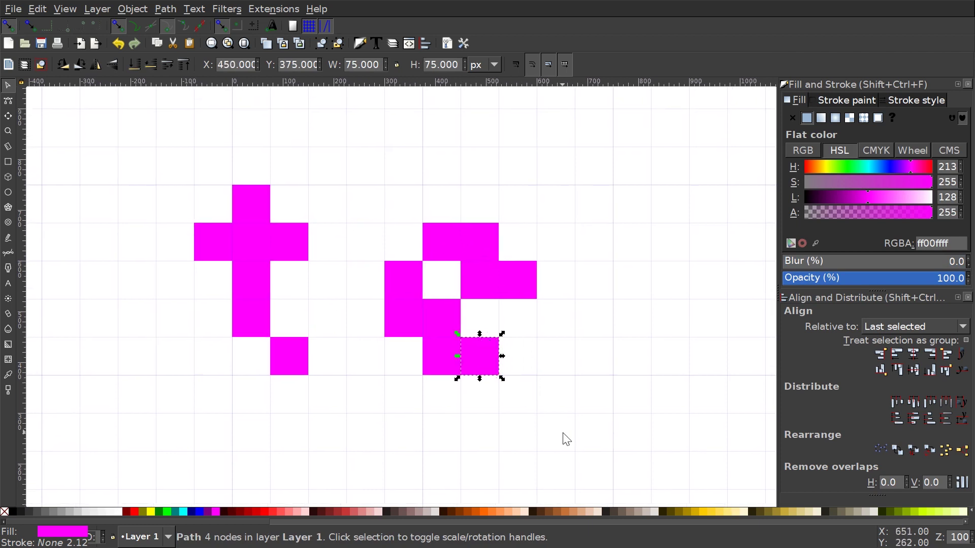
click(563, 438)
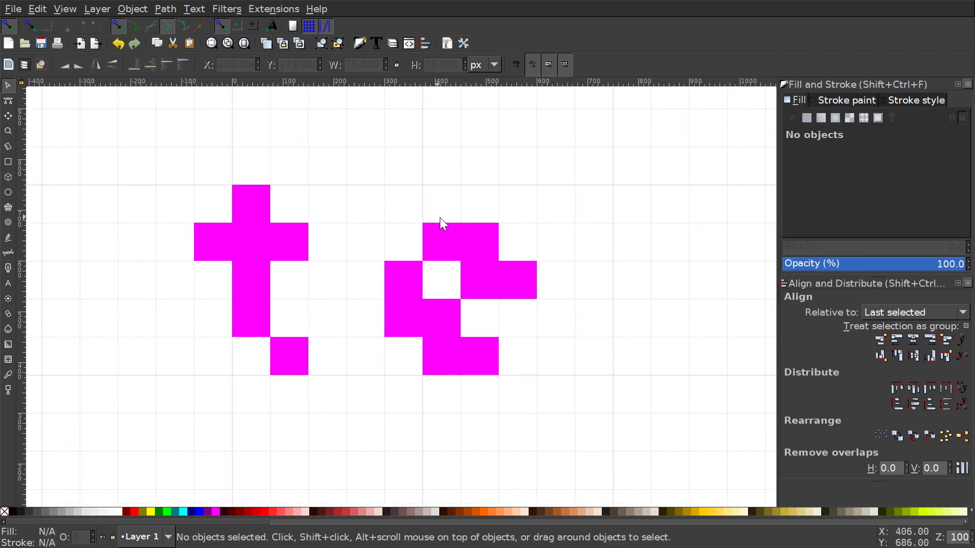
- Build a letter x beyond the e from duplicated squares: two upper corners, one centre square and two two-cell legs
drag(384, 248, 336, 256)
drag(435, 305, 563, 241)
click(454, 270)
key(ctrl+d)
drag(595, 280, 436, 274)
scroll(392, 255, left, 4)
key(ctrl+d)
drag(482, 237, 560, 347)
key(ctrl+d)
key(ctrl+d)
key(ctrl+d)
key(ctrl+d)
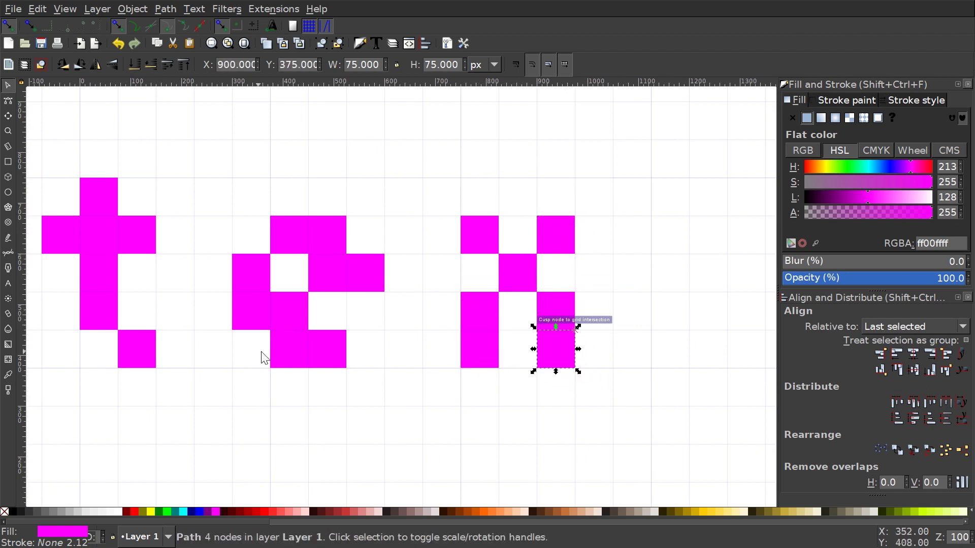
- Duplicate all squares of the letter t and snap the copy beyond the x at X 1125 px to spell "text"
drag(285, 349, 337, 348)
scroll(514, 411, down, 1)
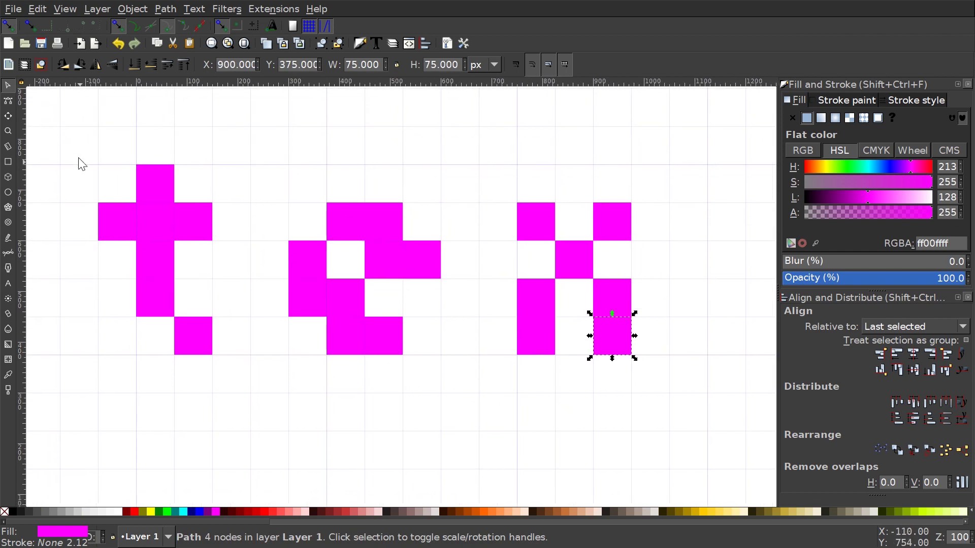
scroll(653, 233, up, 1)
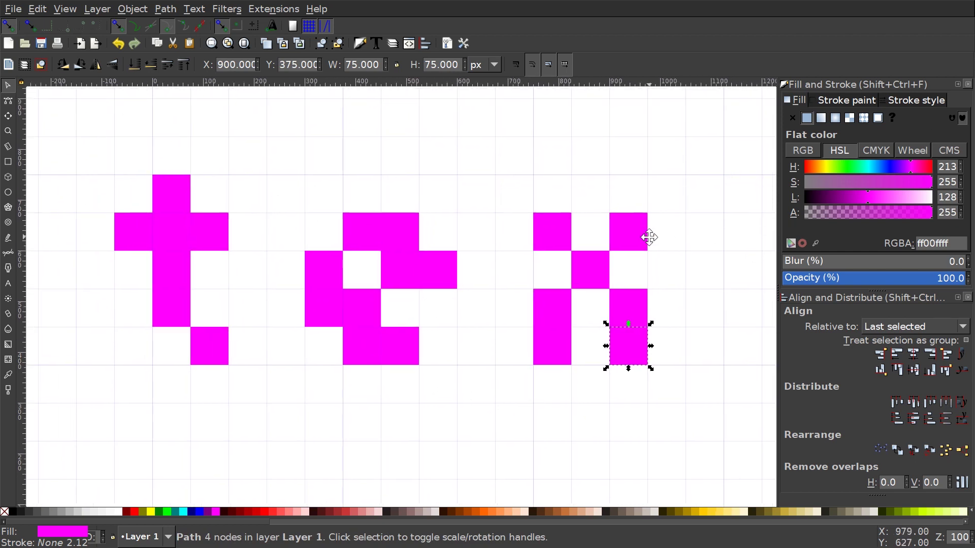
drag(264, 457, 48, 98)
scroll(439, 318, right, 1)
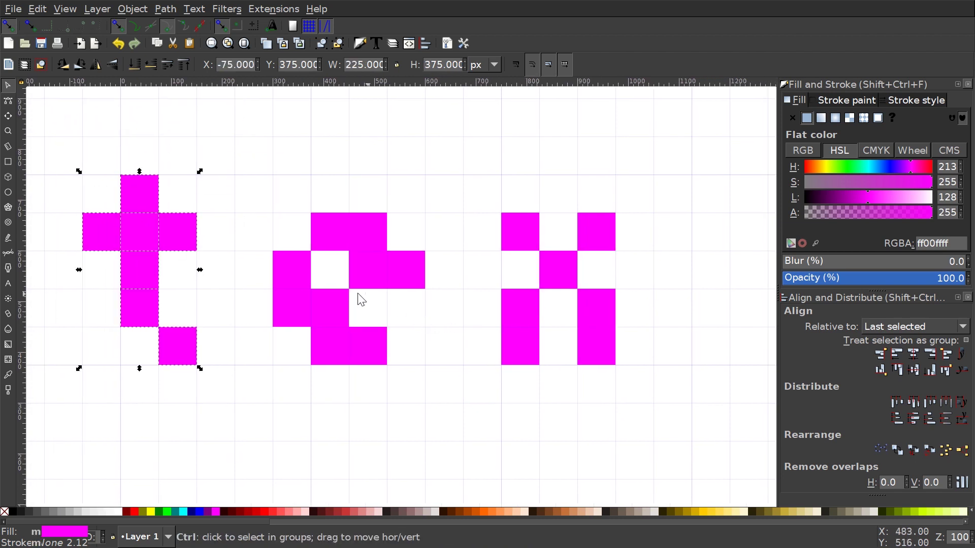
scroll(307, 336, right, 2)
key(ctrl+d)
drag(81, 236, 696, 235)
drag(666, 340, 545, 338)
drag(293, 326, 408, 331)
scroll(395, 338, down, 1)
drag(541, 339, 478, 312)
click(398, 395)
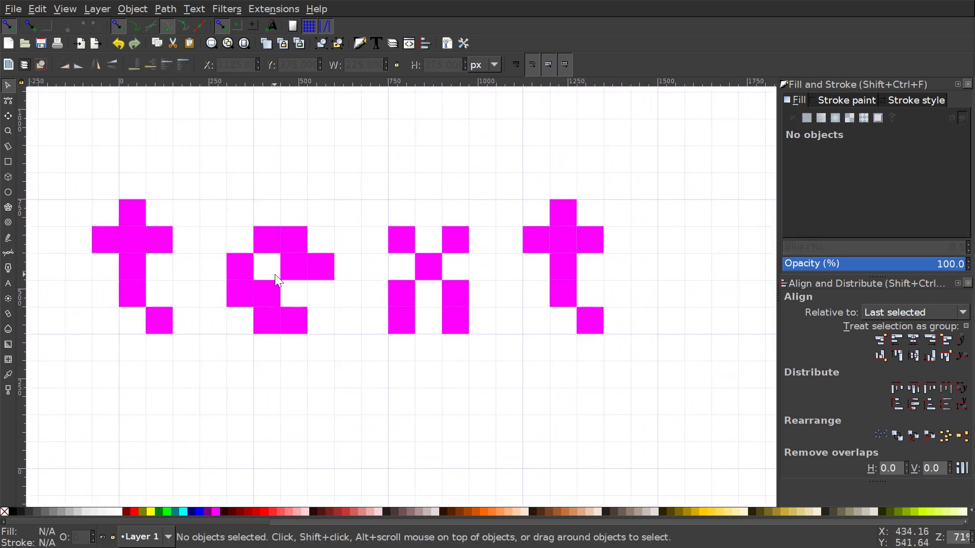
drag(352, 273, 467, 332)
scroll(359, 285, up, 1)
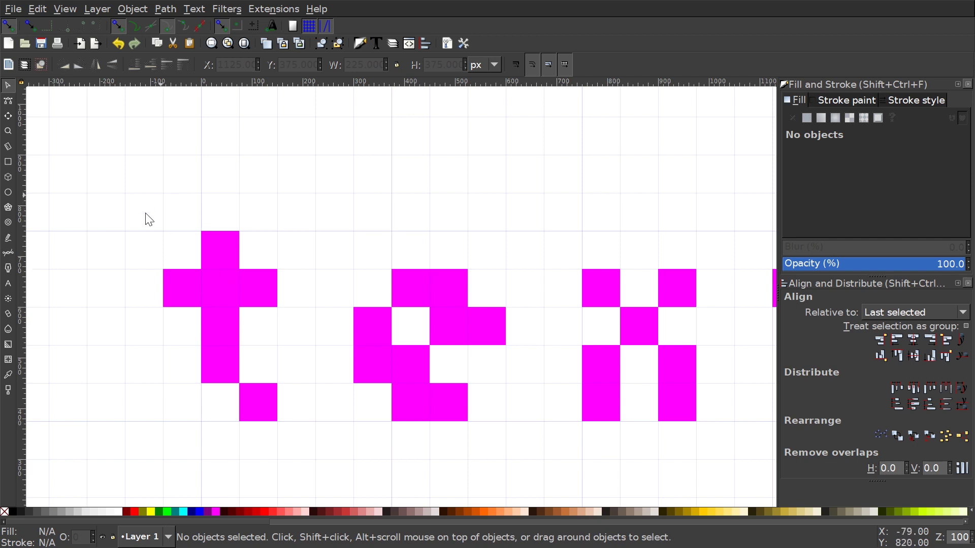
scroll(251, 344, down, 1)
scroll(561, 326, right, 3)
scroll(483, 365, left, 3)
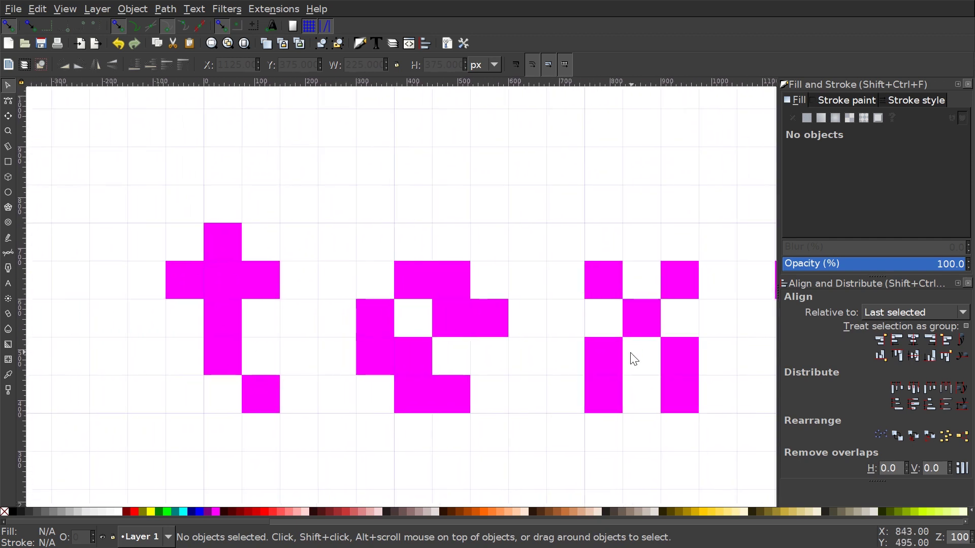
scroll(361, 327, left, 5)
scroll(429, 315, down, 1)
scroll(428, 315, right, 1)
scroll(487, 314, left, 1)
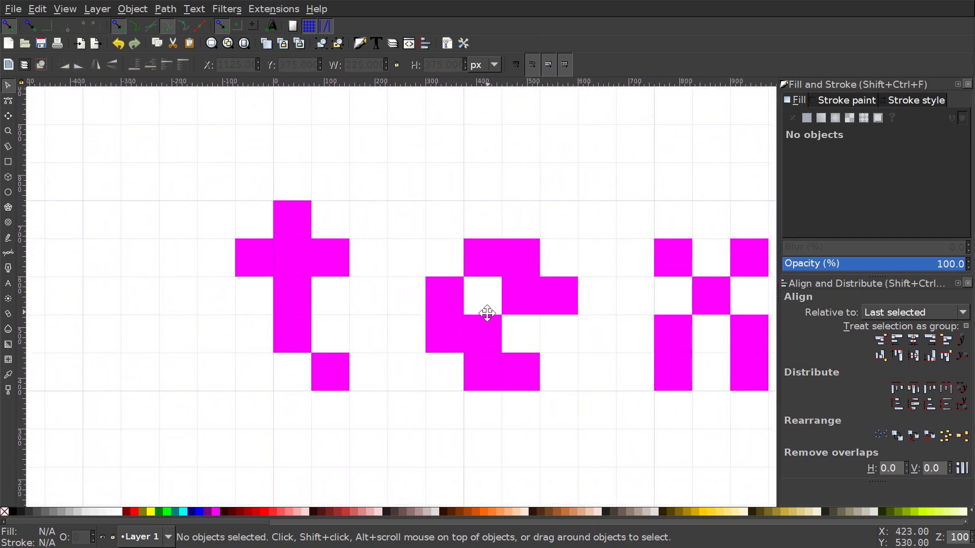
drag(487, 313, 473, 318)
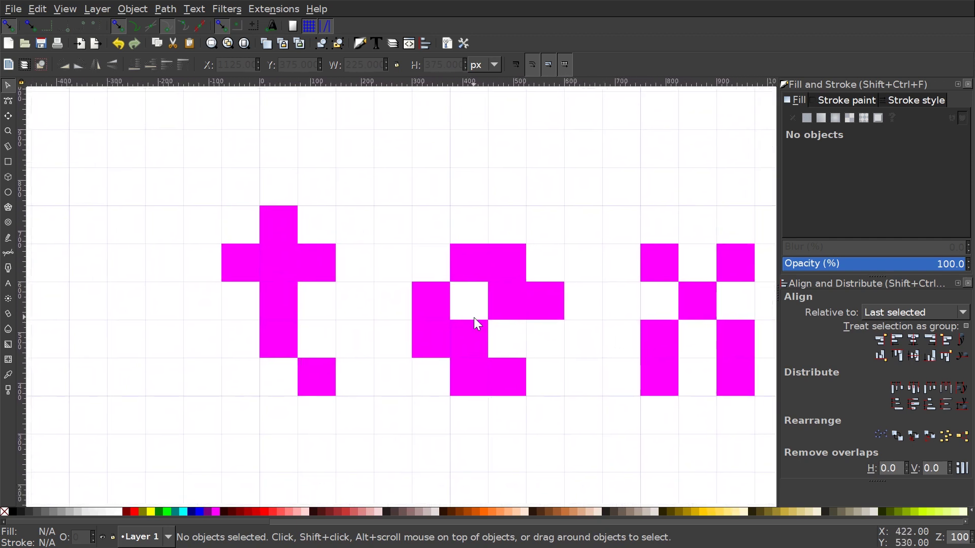
- Draw a closed Bezier parallelogram from the first t's top edge, slanting one cell up and left, and fill it yellow (ffff00)
click(8, 257)
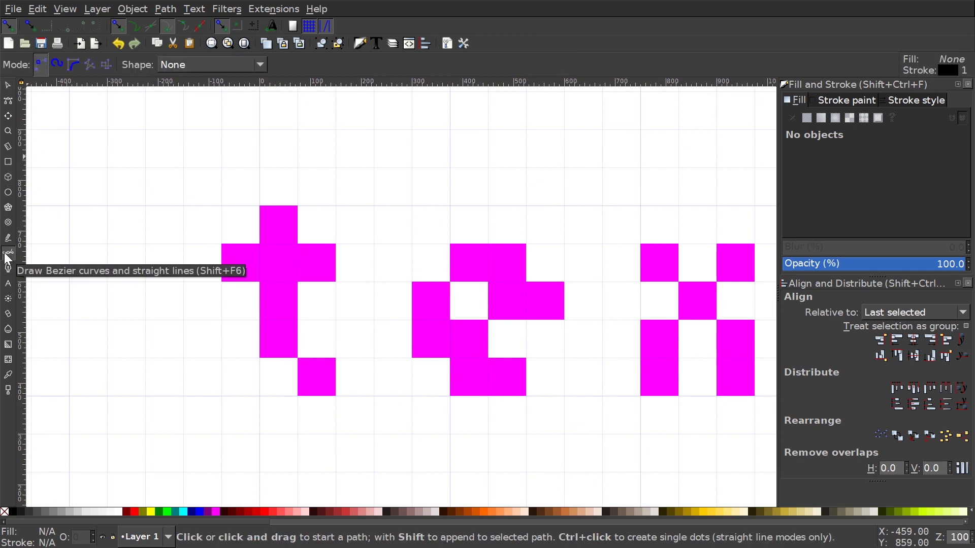
drag(248, 228, 372, 265)
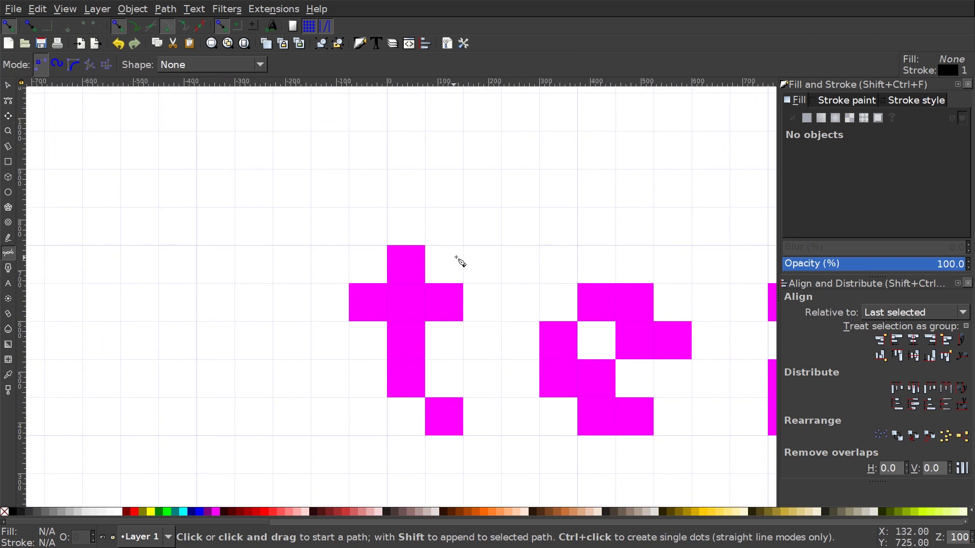
click(426, 245)
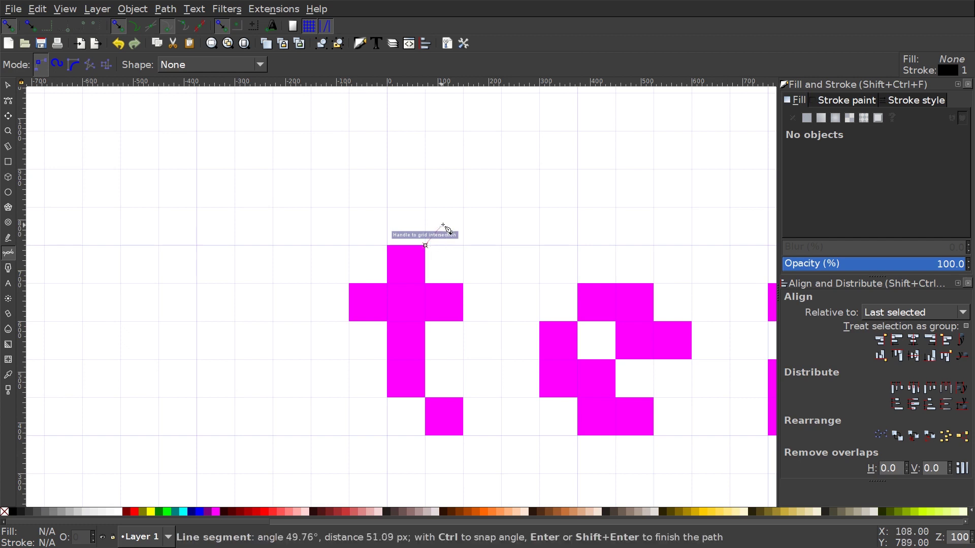
click(388, 207)
click(350, 207)
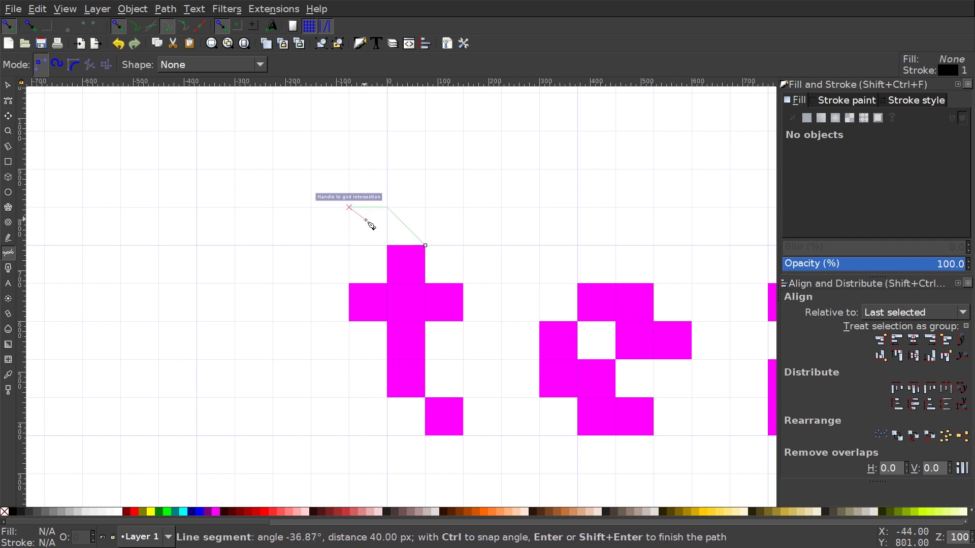
click(387, 246)
click(426, 246)
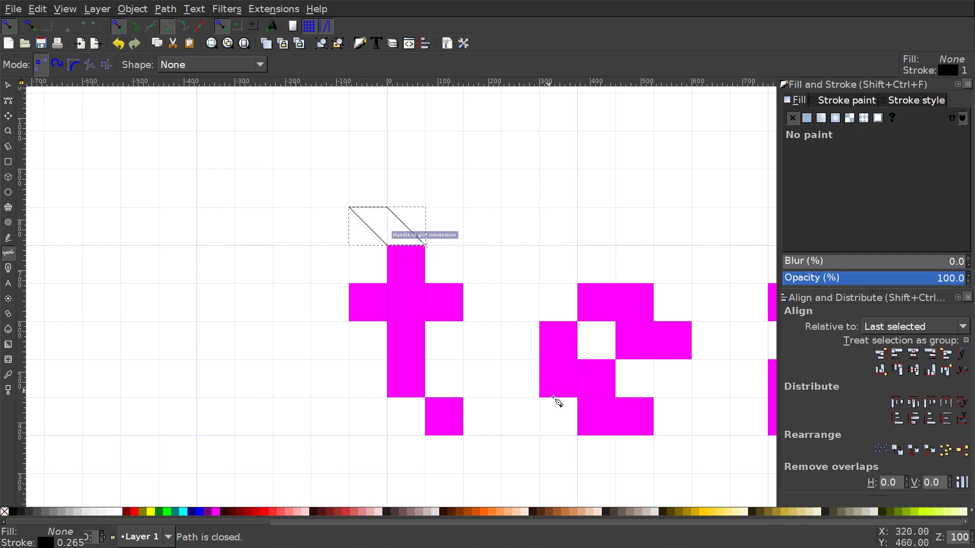
click(151, 511)
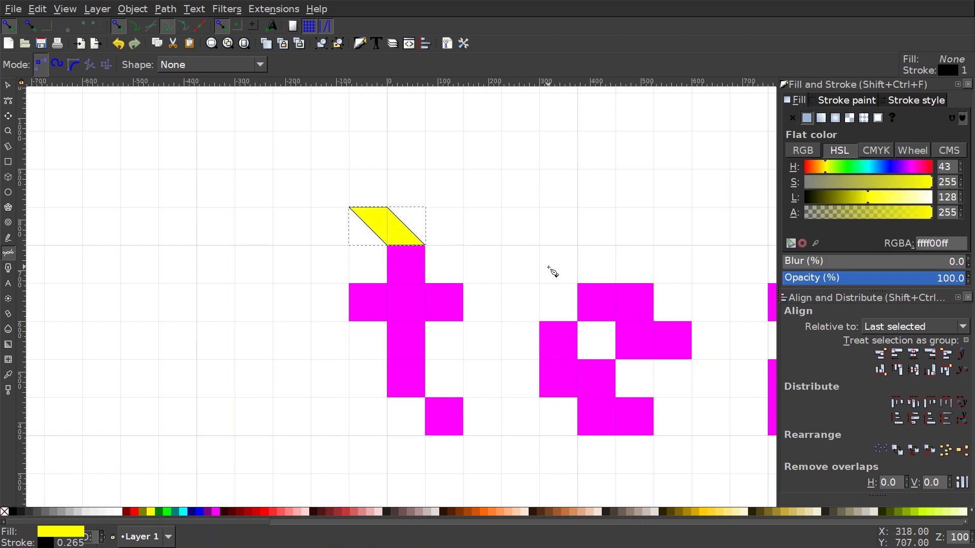
- Draw a matching parallelogram along the left edge of the t's top square, slanting one cell up and left, and fill it red
drag(550, 269, 554, 295)
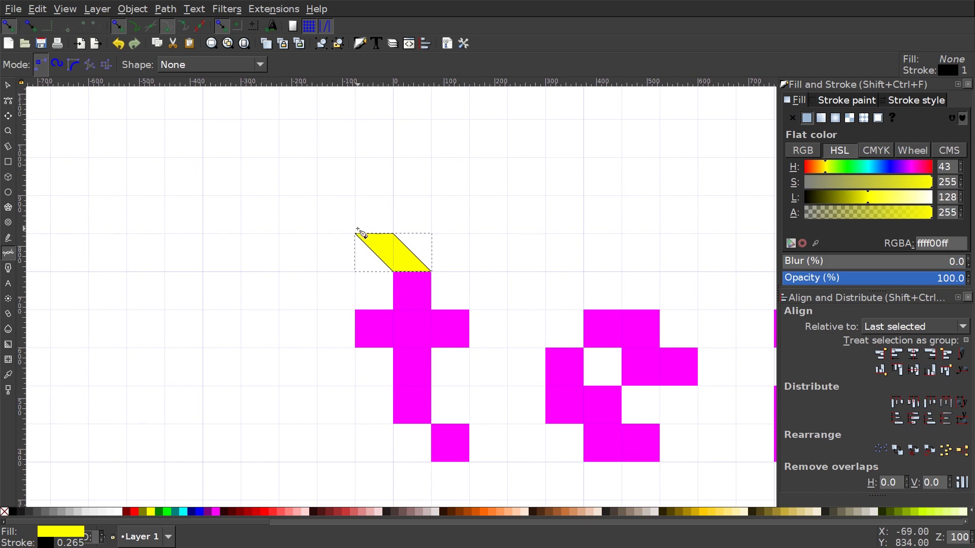
click(395, 311)
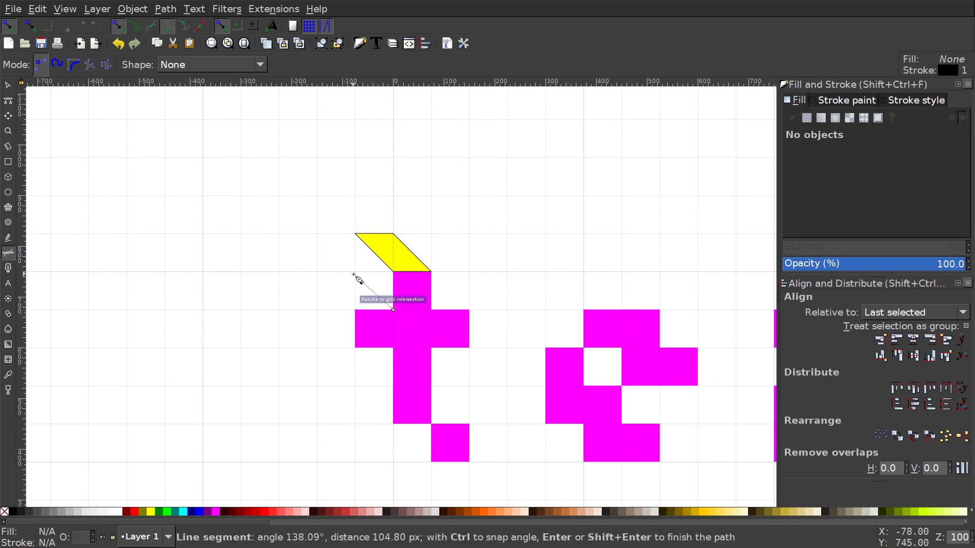
click(356, 272)
click(358, 234)
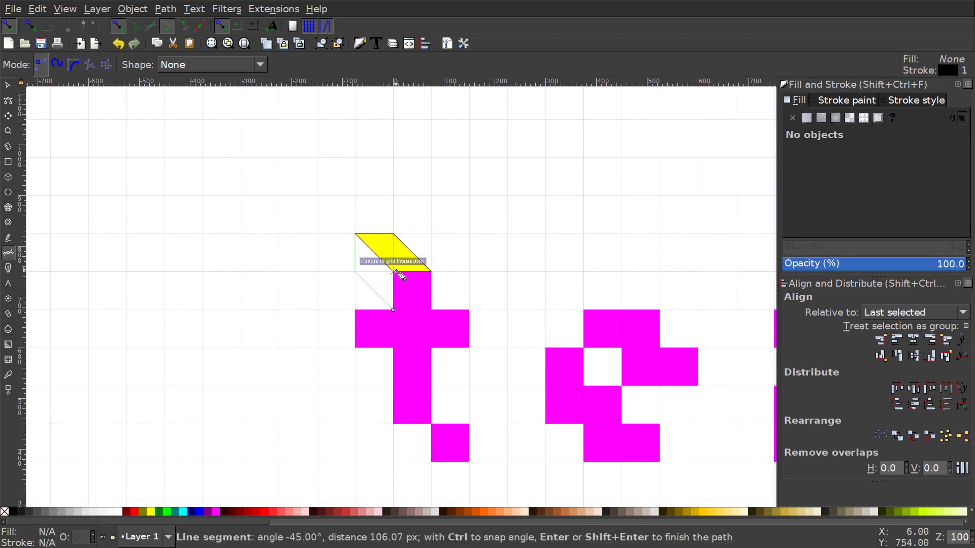
click(396, 273)
click(395, 311)
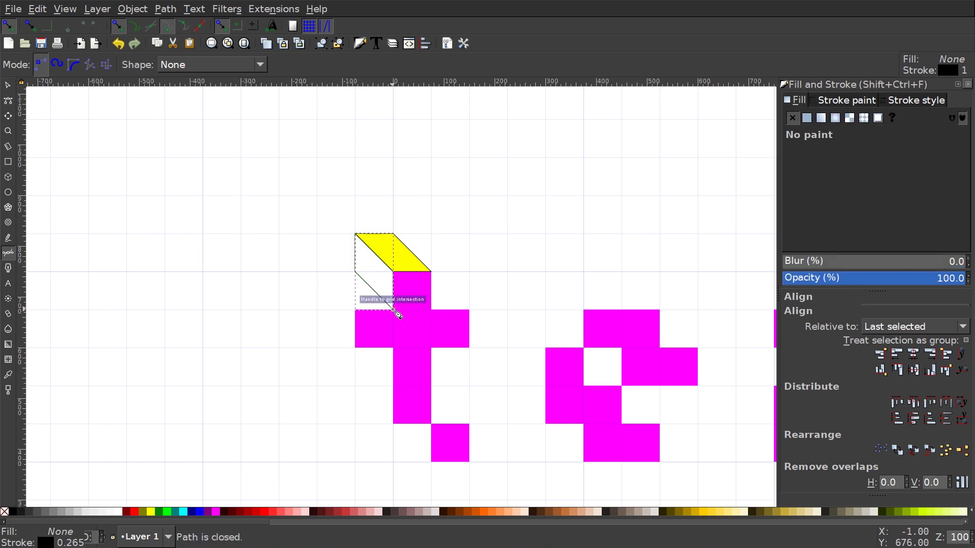
click(128, 514)
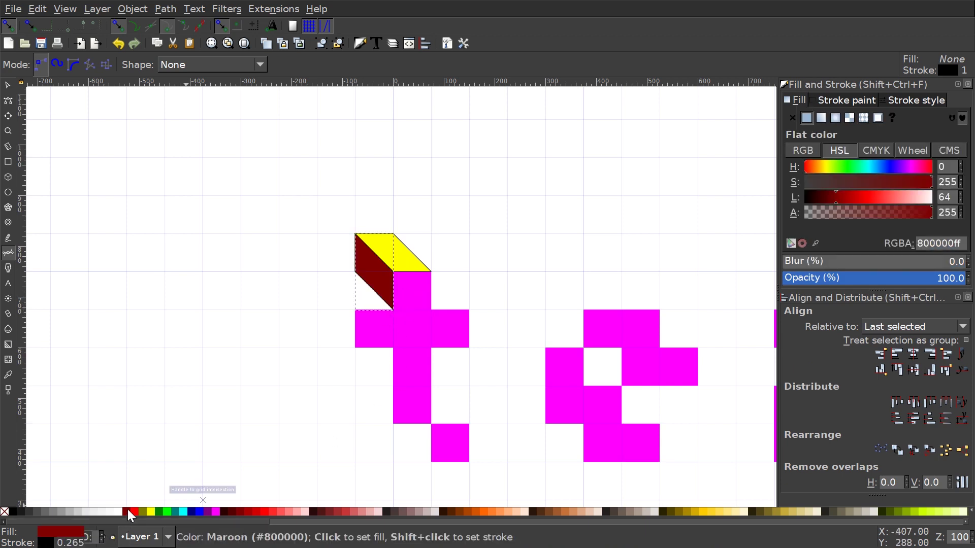
click(136, 513)
- Draw a parallelogram from the top edge of the t's left arm, slanting one cell up and left, and fill it yellow (ffff00)
drag(482, 276, 434, 280)
drag(370, 340, 378, 312)
click(319, 285)
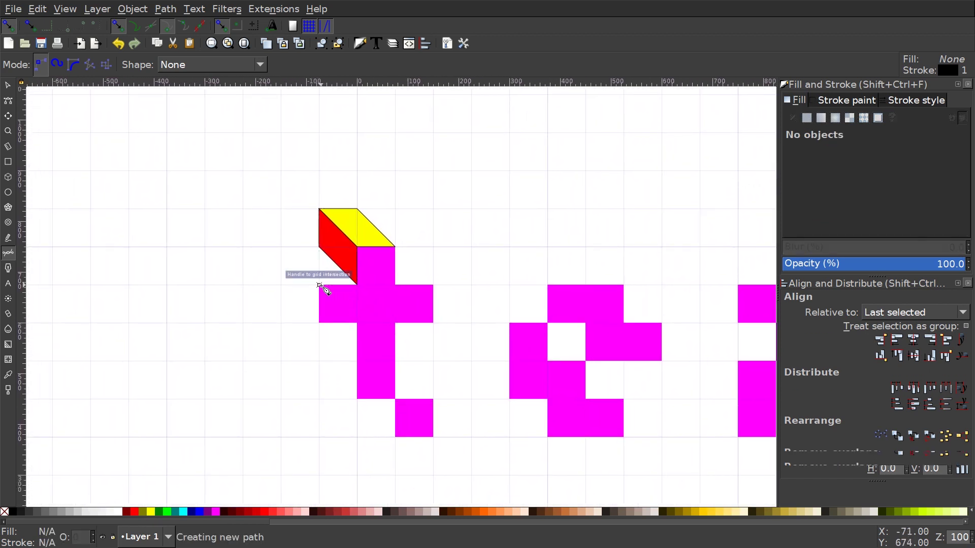
click(282, 247)
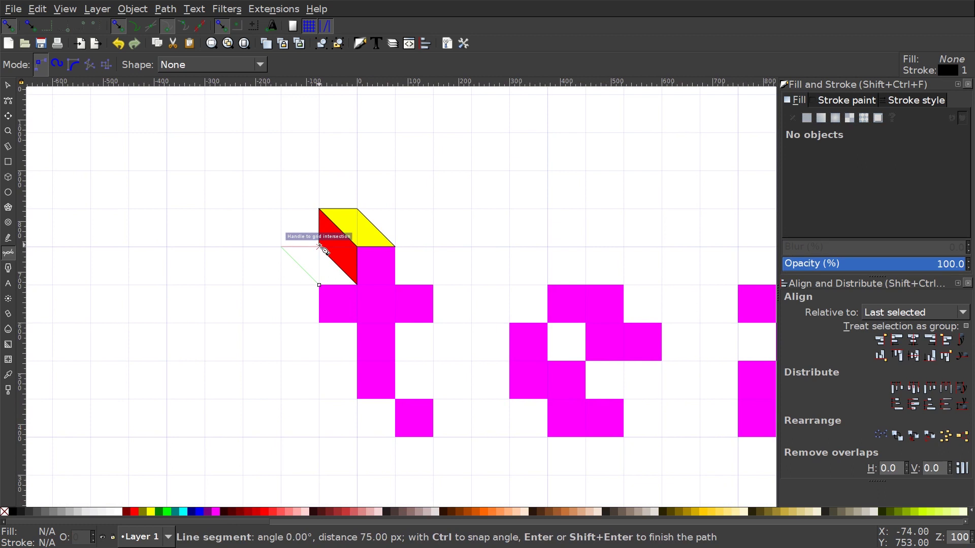
click(319, 248)
click(357, 285)
click(320, 284)
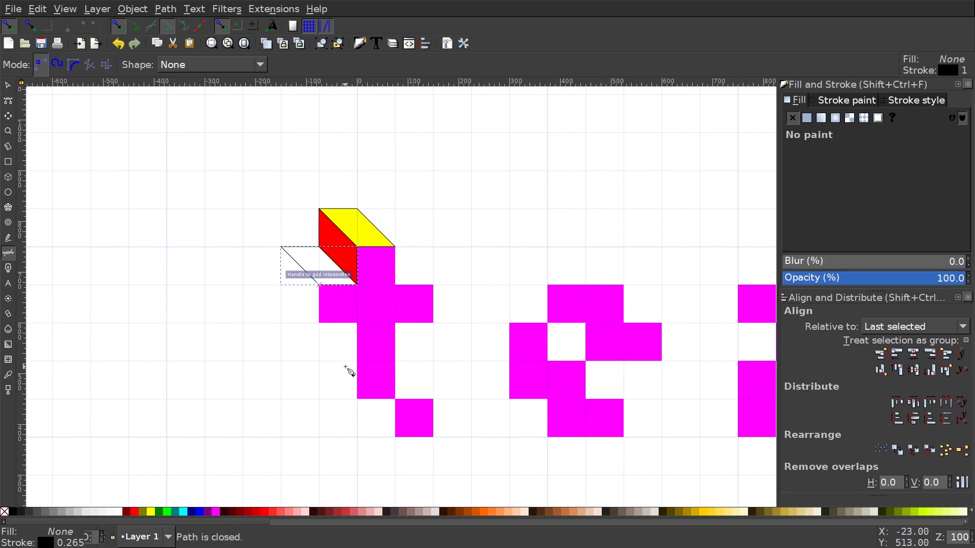
click(151, 512)
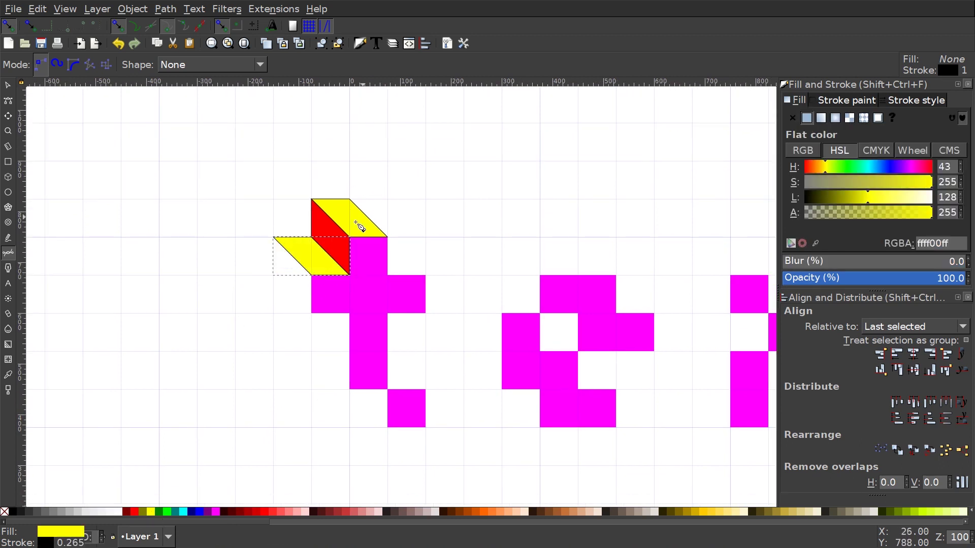
- Draw a closed parallelogram from the left edge of the t's left arm, slanting one cell up and left, and fill it red (ff0000)
drag(350, 271, 345, 253)
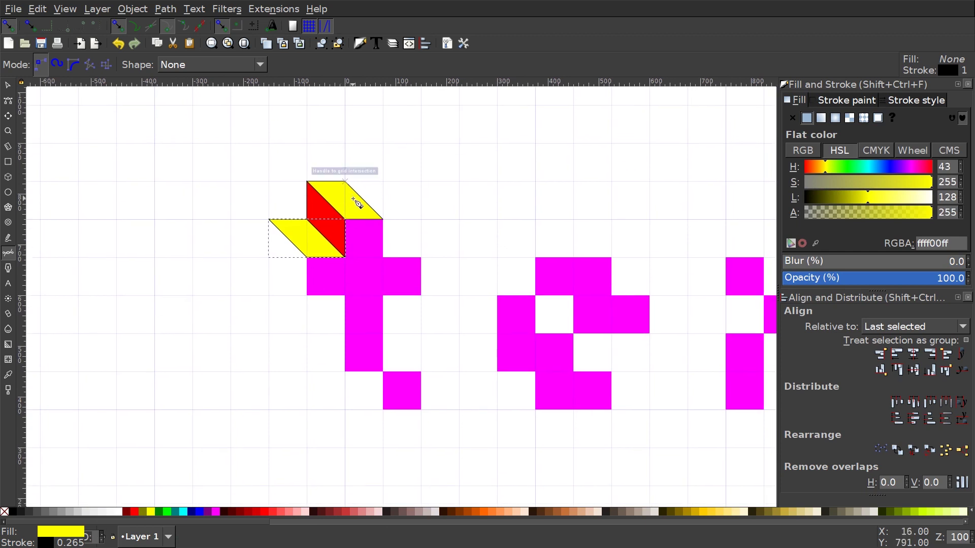
click(306, 296)
click(269, 257)
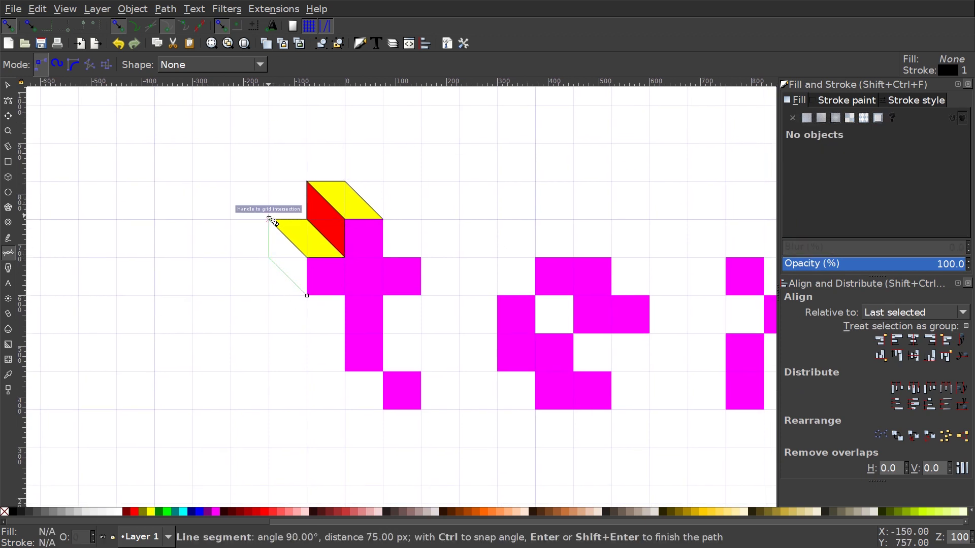
click(269, 219)
click(307, 258)
click(306, 295)
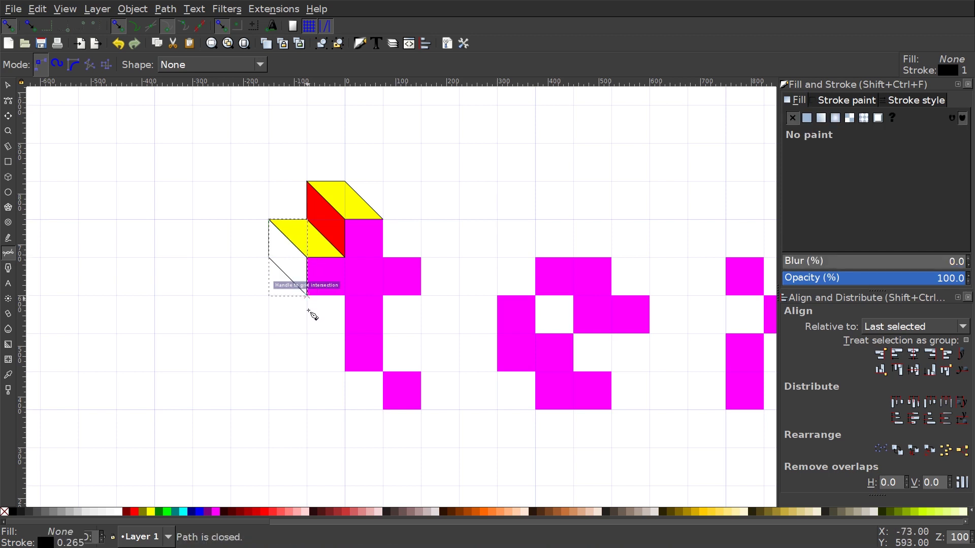
click(136, 512)
- Draw a four-sided face under the t's left arm, two cells tall at the stem and one at its outer edge, and fill it red
scroll(444, 323, up, 1)
scroll(444, 324, right, 1)
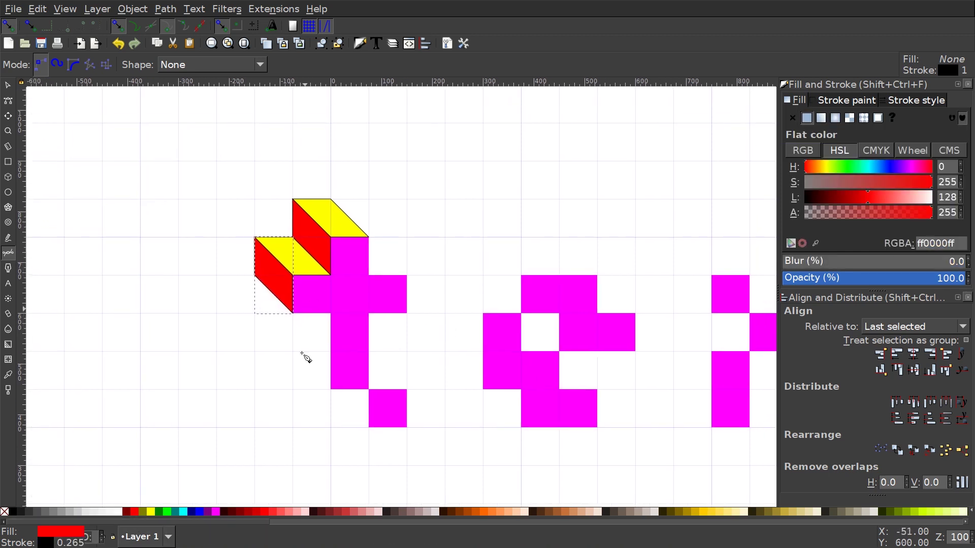
click(332, 390)
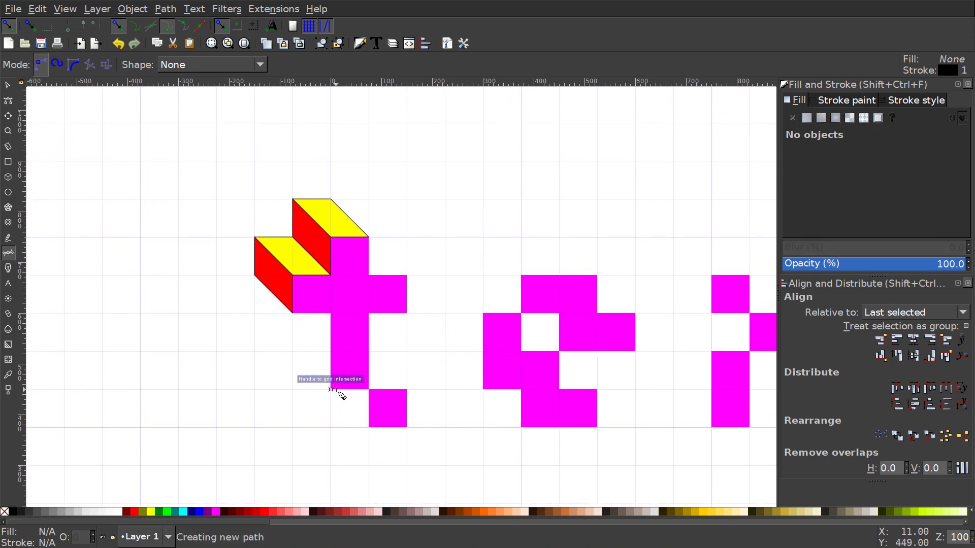
click(293, 351)
click(293, 314)
click(331, 313)
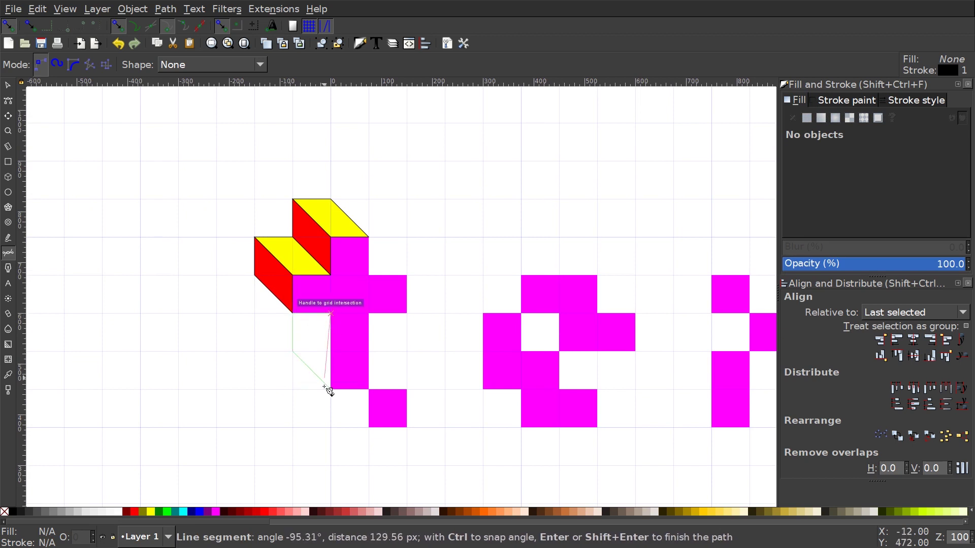
click(331, 390)
scroll(358, 319, down, 1)
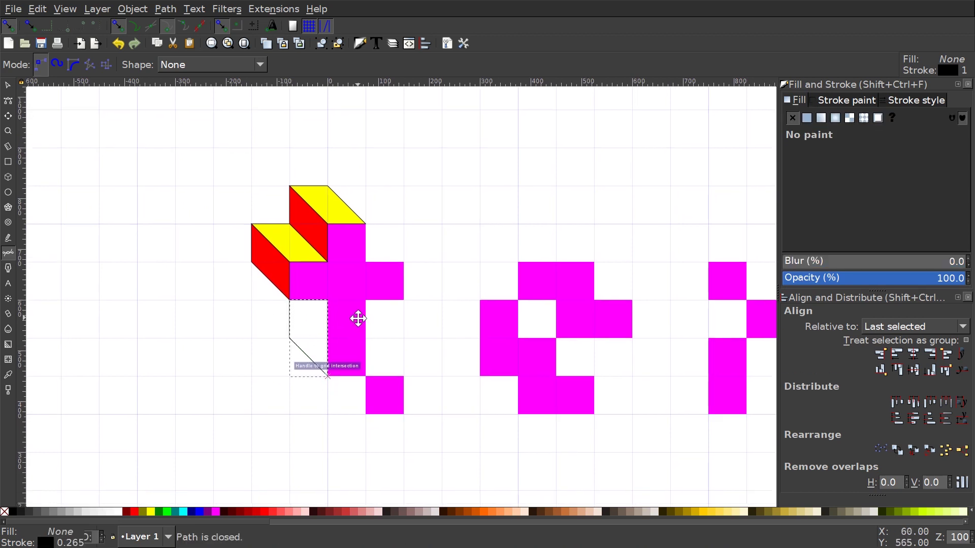
drag(297, 290, 284, 313)
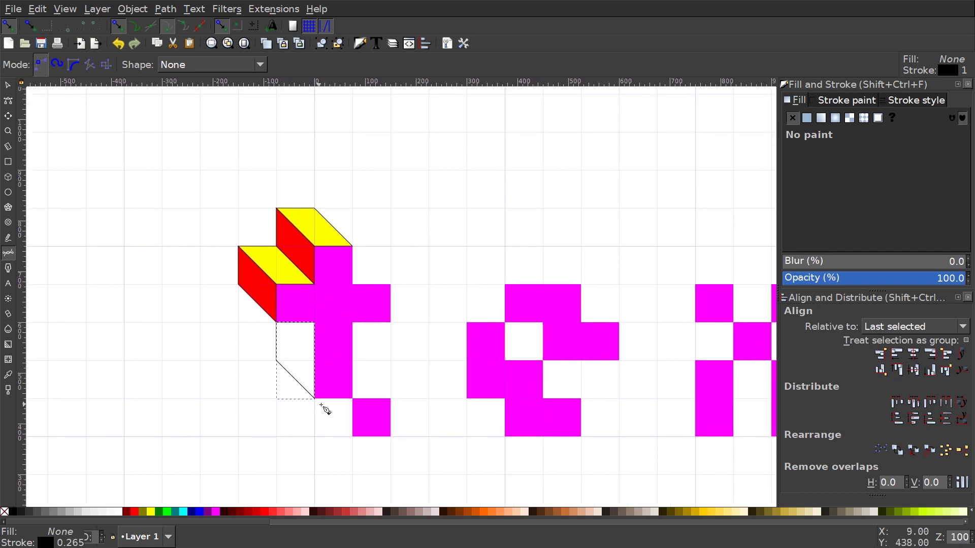
click(135, 512)
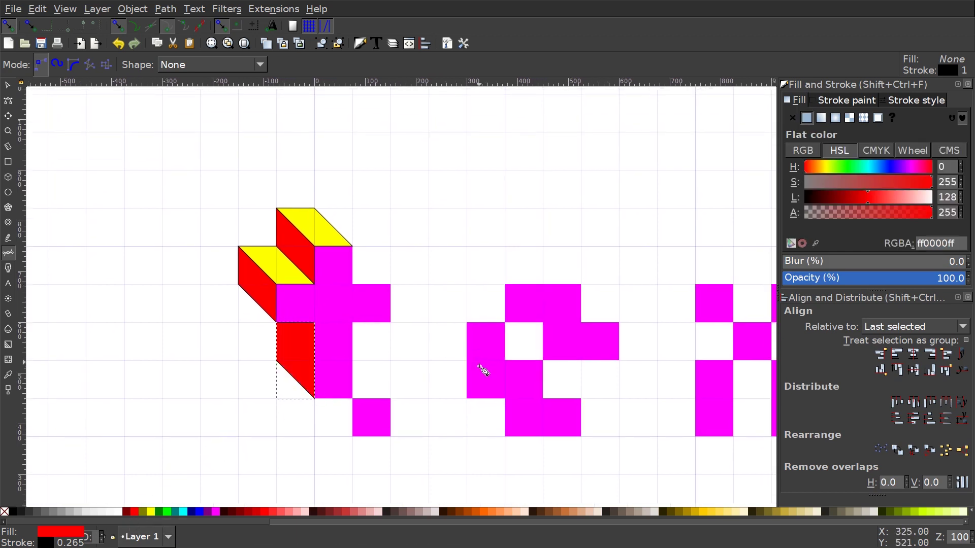
- Draw a one-cell triangle between the stem's bottom edge and the left edge of the t's foot square, and fill it yellow (ffff00)
scroll(410, 371, down, 1)
click(334, 424)
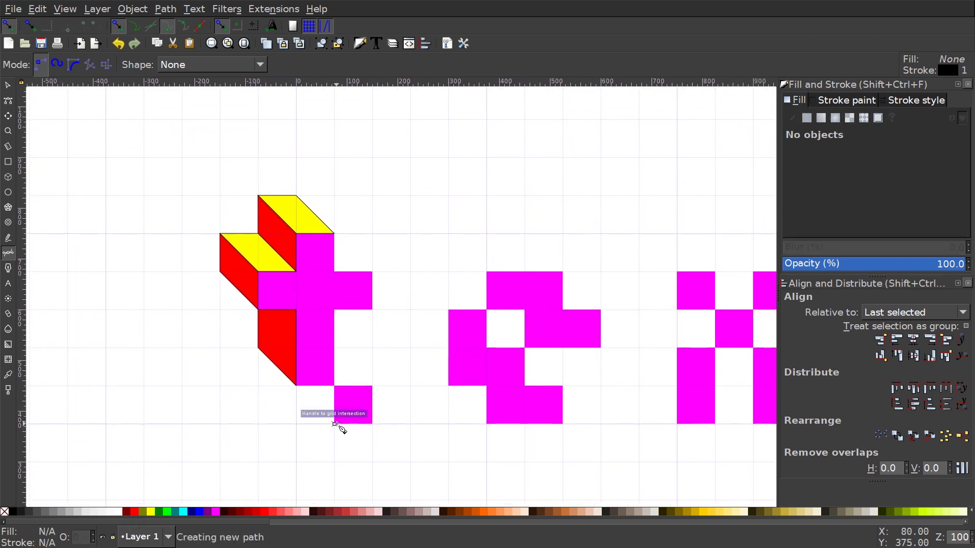
click(296, 386)
click(334, 385)
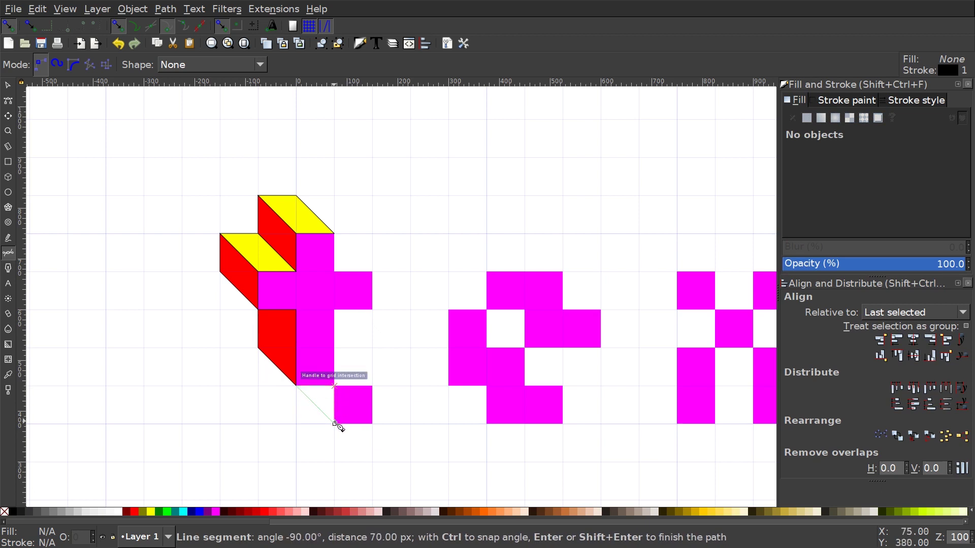
click(334, 424)
click(151, 512)
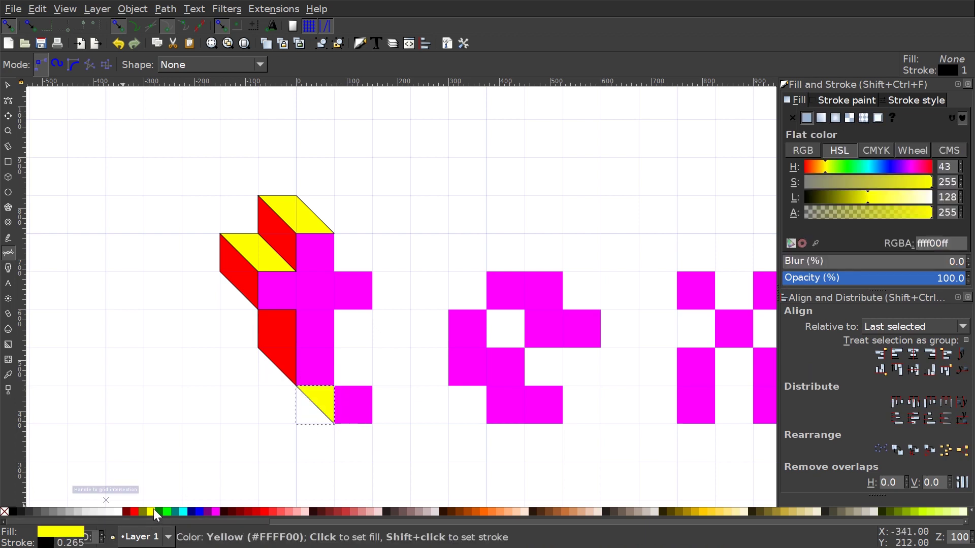
- Draw a one-cell triangle on the top edge of the t's foot square, against the stem, and fill it yellow (ffff00)
click(372, 386)
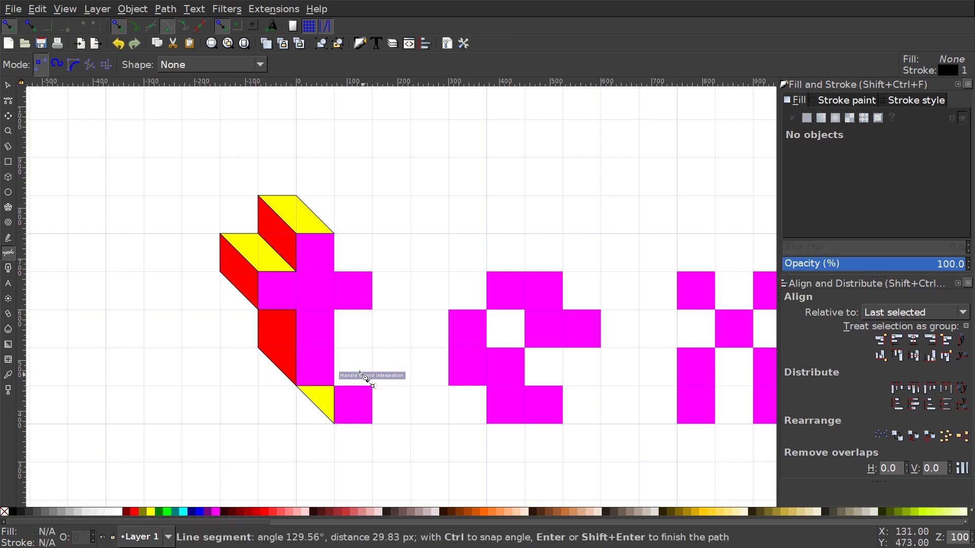
click(334, 348)
click(334, 386)
click(373, 385)
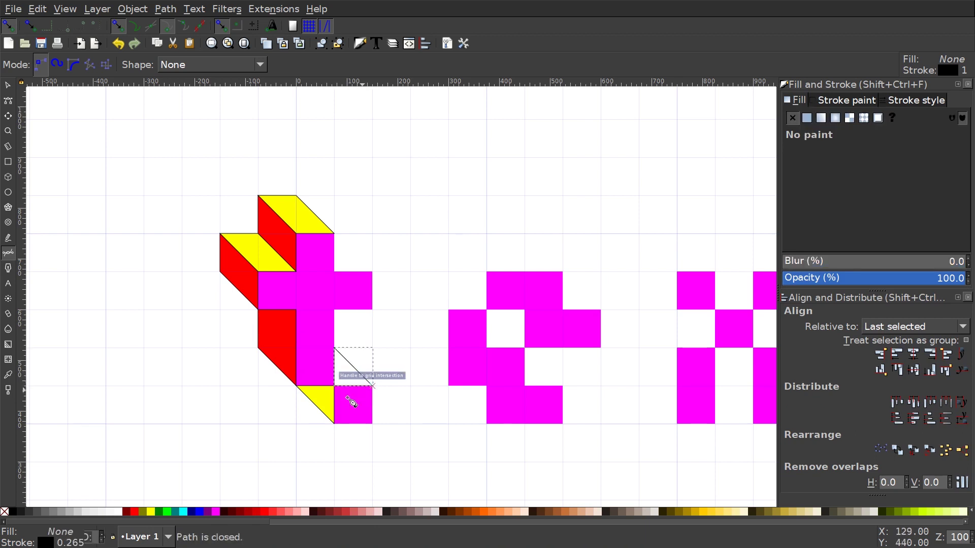
click(151, 512)
- Draw a one-cell triangle on the top edge of the t's right arm, against the top square, and fill it yellow (ffff00)
drag(488, 238, 510, 274)
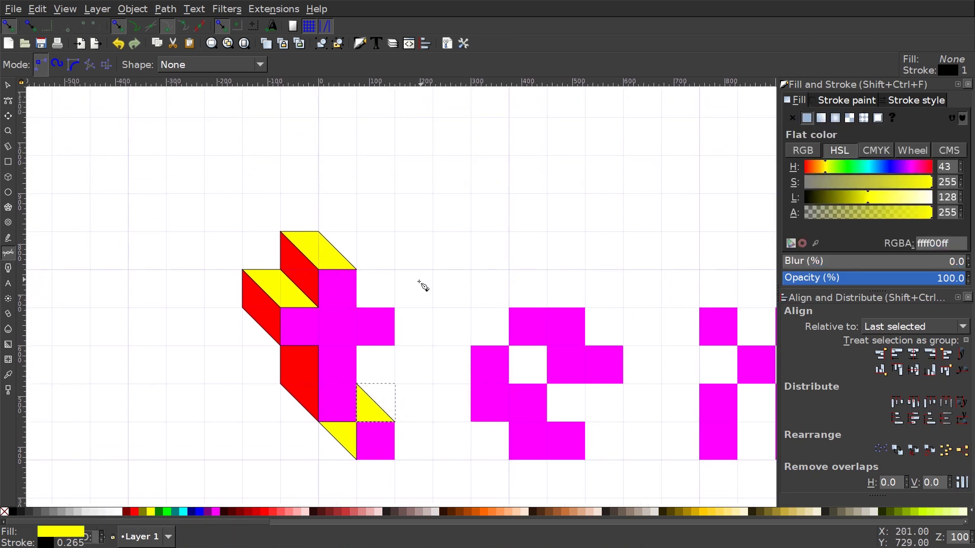
click(395, 307)
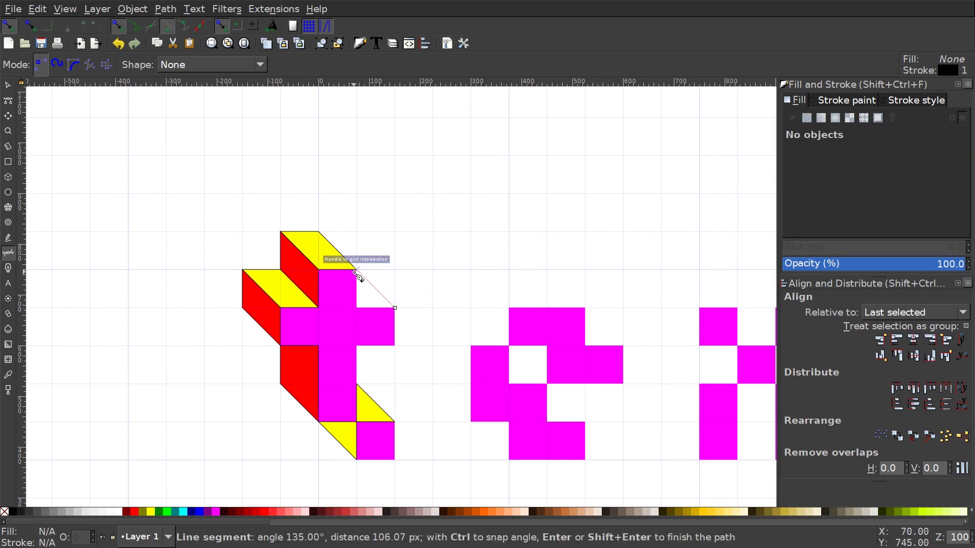
click(357, 269)
click(357, 307)
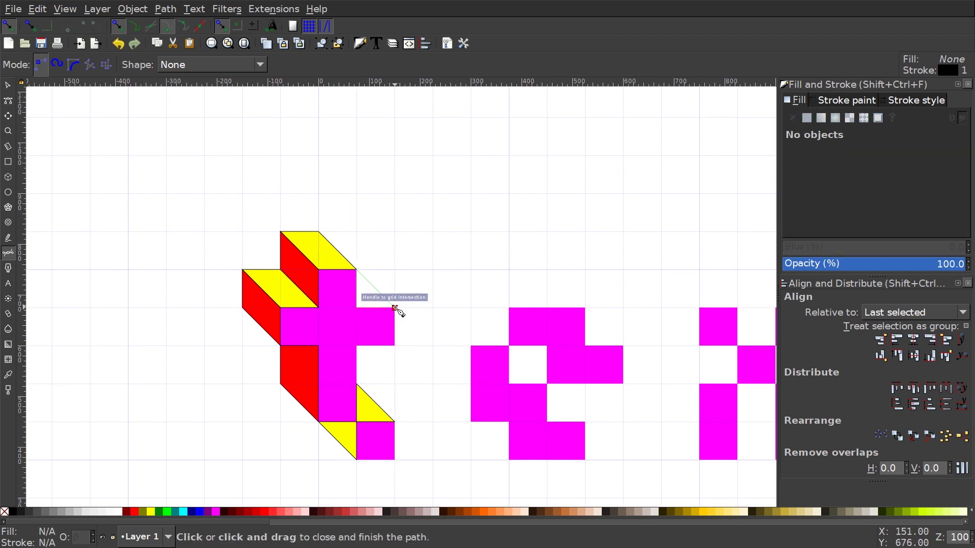
click(396, 307)
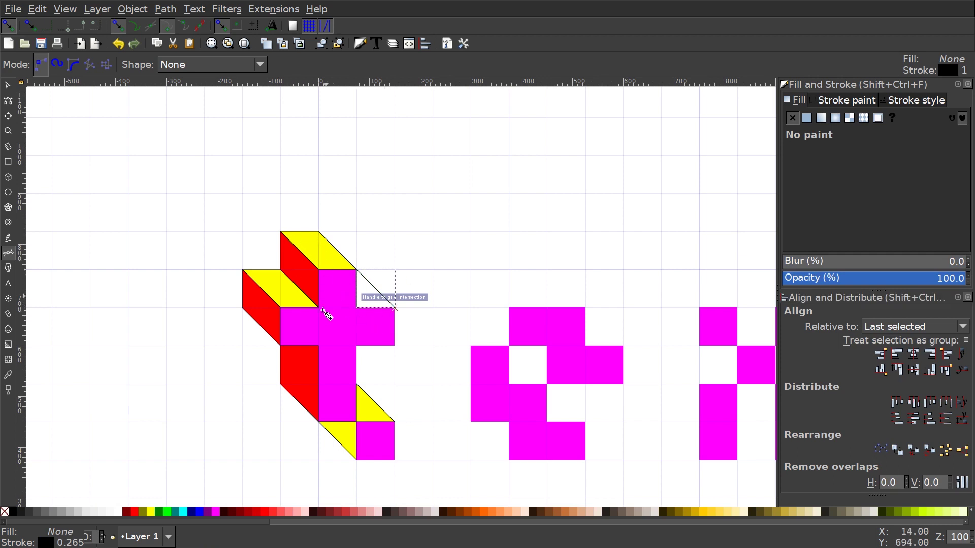
scroll(325, 314, down, 1)
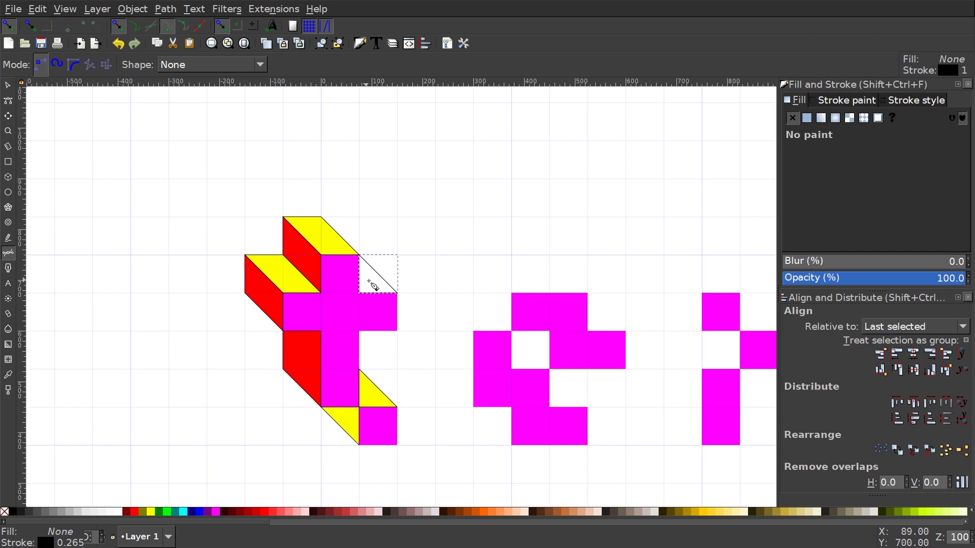
click(151, 512)
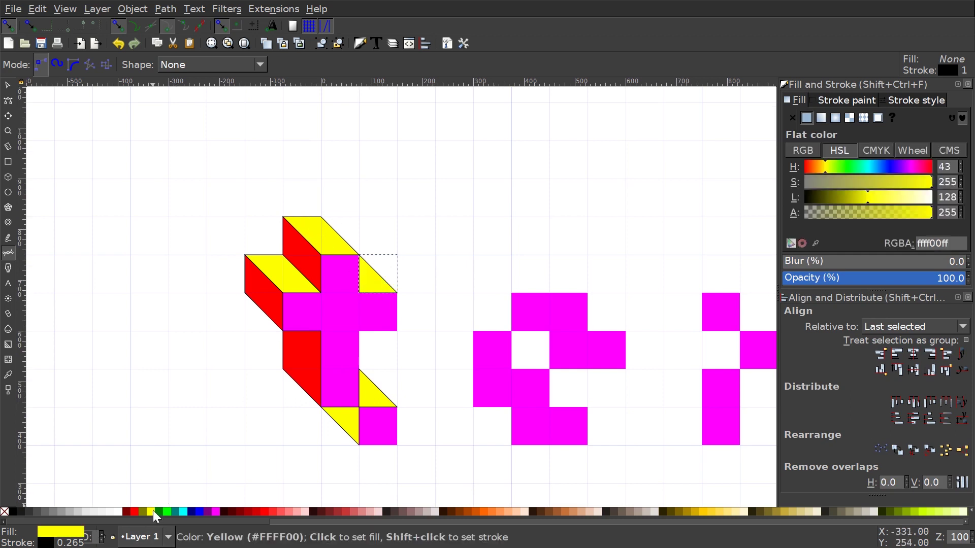
- Select the triangle to the left of the t's foot square and change its fill to red (ff0000)
drag(464, 350, 421, 336)
scroll(420, 327, down, 1)
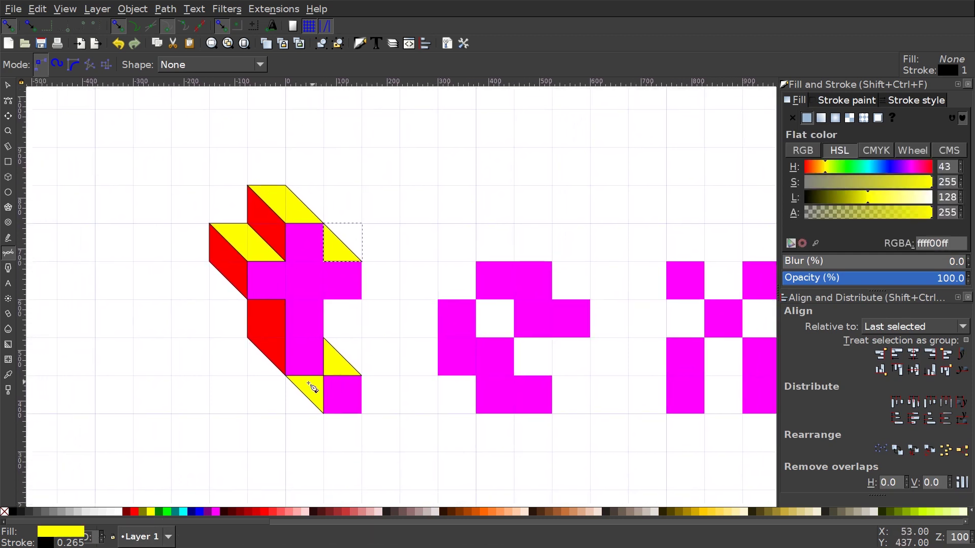
click(6, 84)
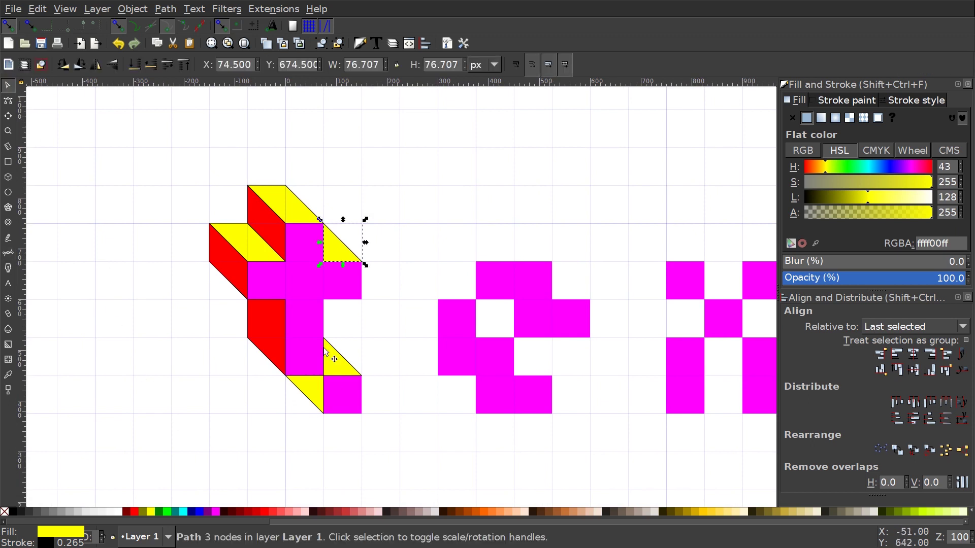
click(308, 404)
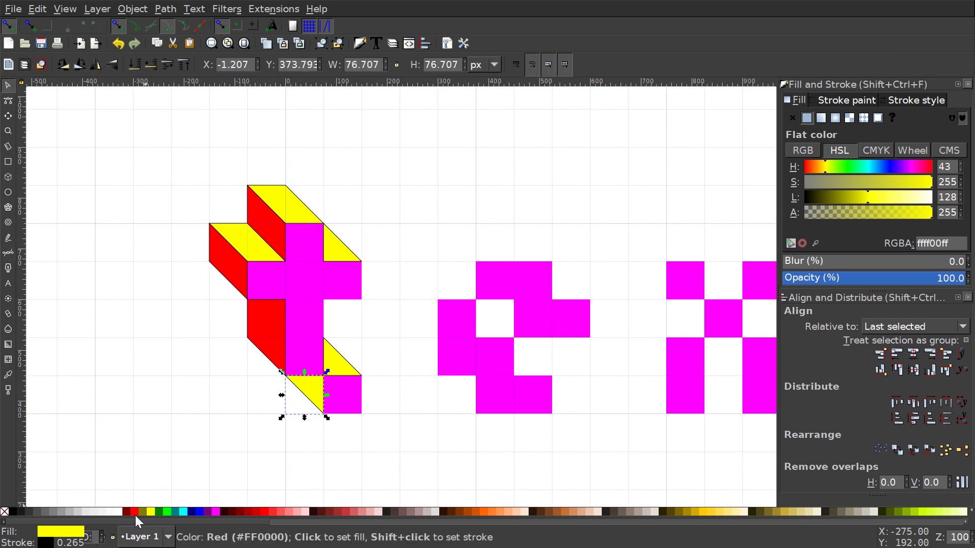
click(135, 512)
- Draw a two-cell-wide Bezier parallelogram from the e's top edge, slanting one cell up and left, and fill it yellow (ffff00)
scroll(282, 241, up, 1)
scroll(417, 302, up, 2)
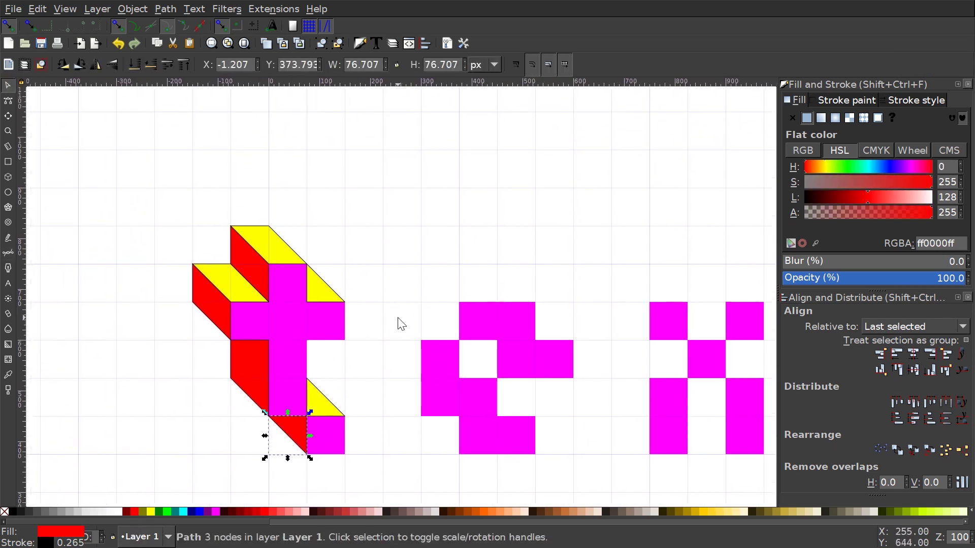
scroll(297, 290, down, 2)
scroll(467, 284, right, 3)
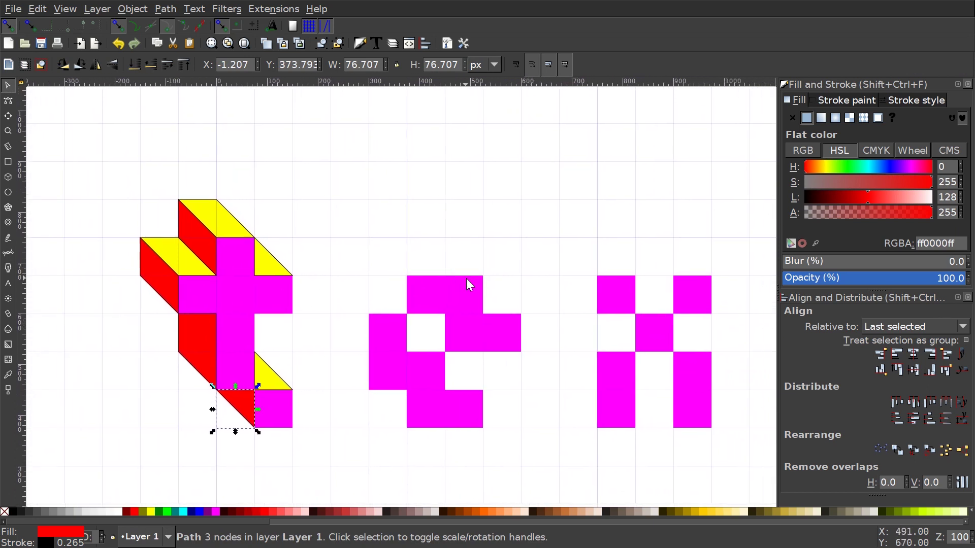
drag(385, 262, 372, 257)
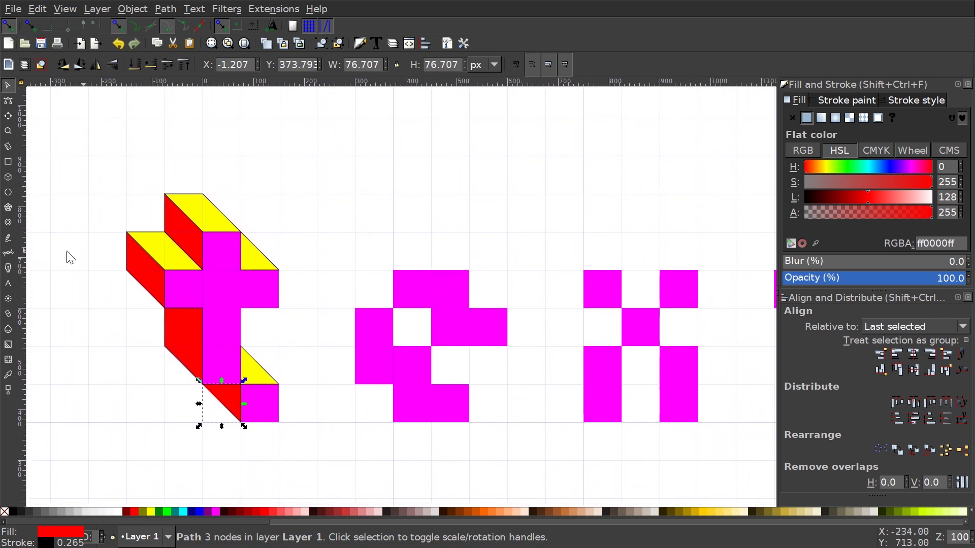
click(11, 252)
scroll(663, 258, down, 1)
scroll(664, 258, left, 2)
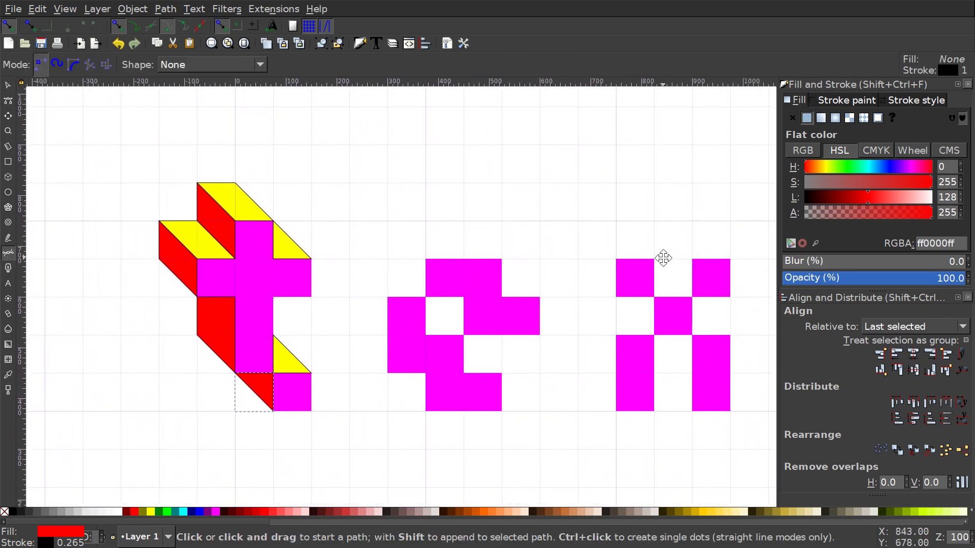
click(502, 259)
click(463, 221)
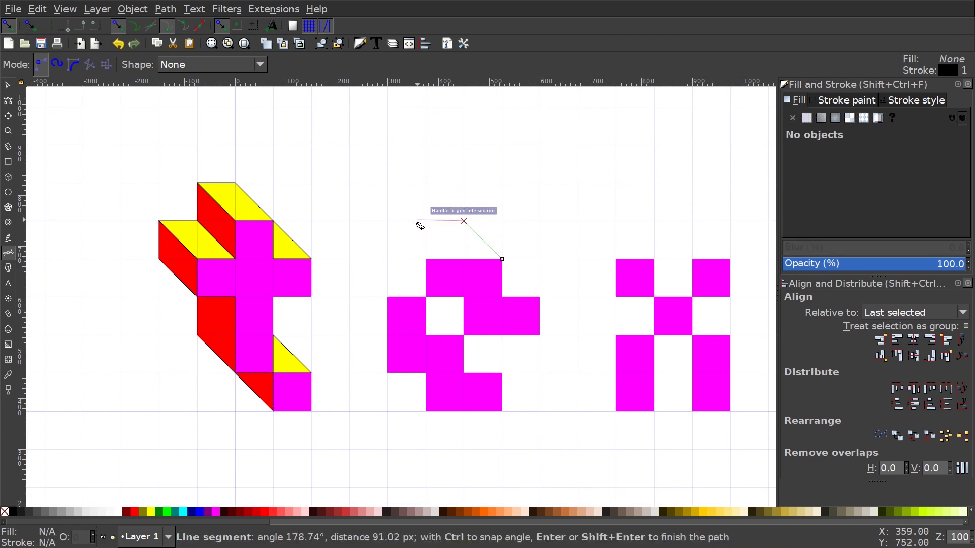
click(387, 221)
click(425, 259)
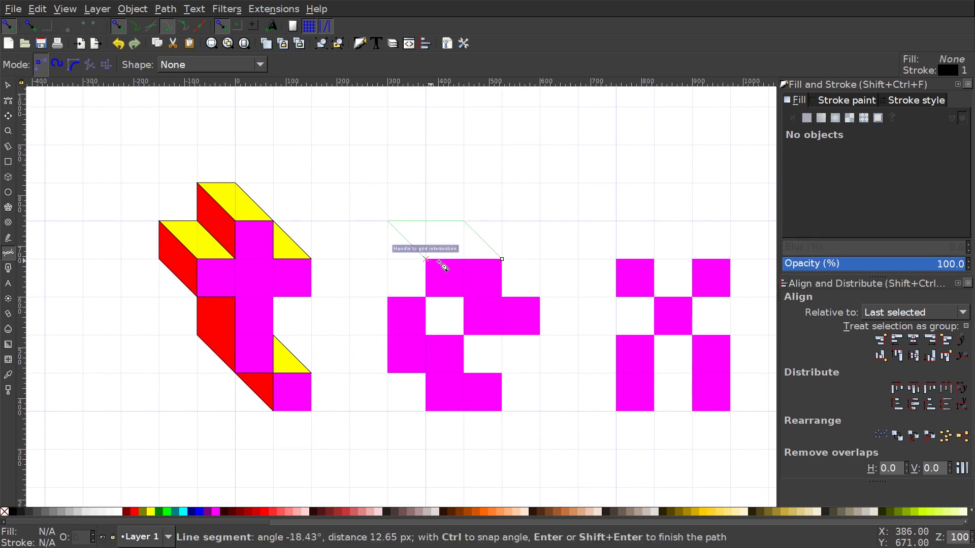
click(502, 259)
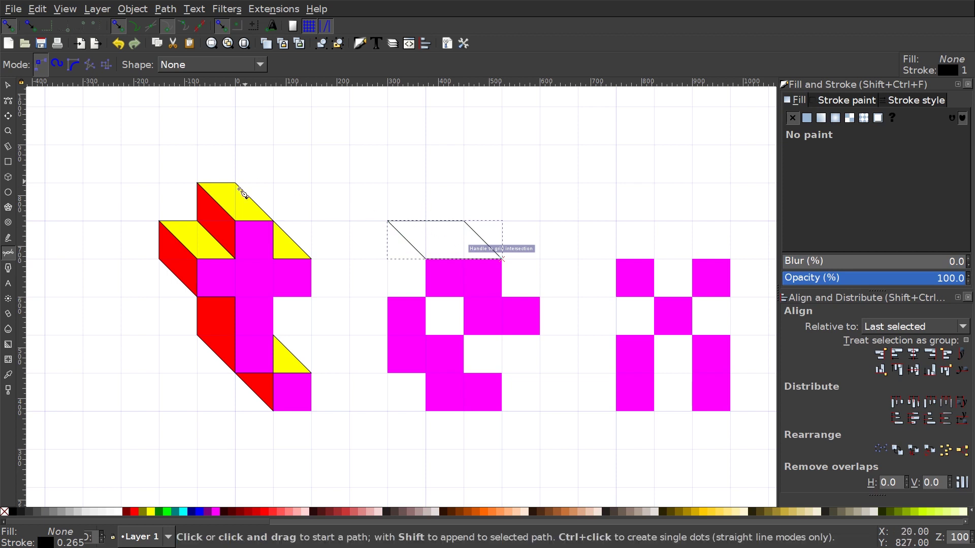
click(150, 512)
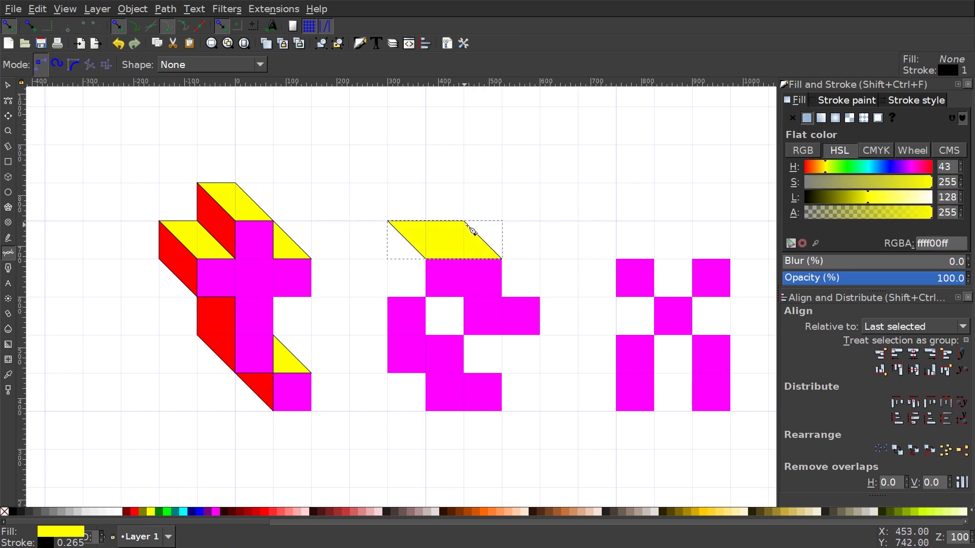
- Draw a one-cell-high parallelogram from the left edge of the e's top bar, slanting one cell up and left, and fill it red (ff0000)
drag(450, 334, 447, 362)
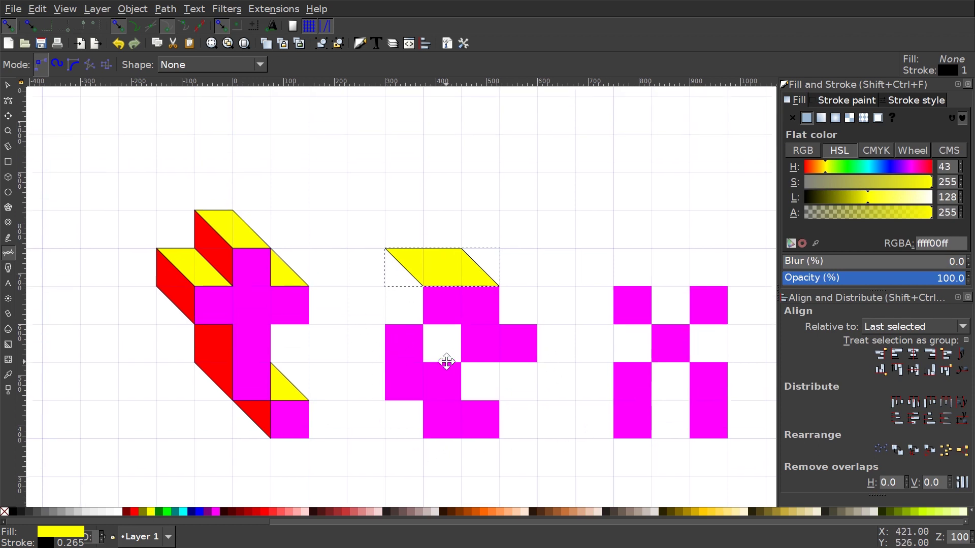
click(423, 324)
click(385, 287)
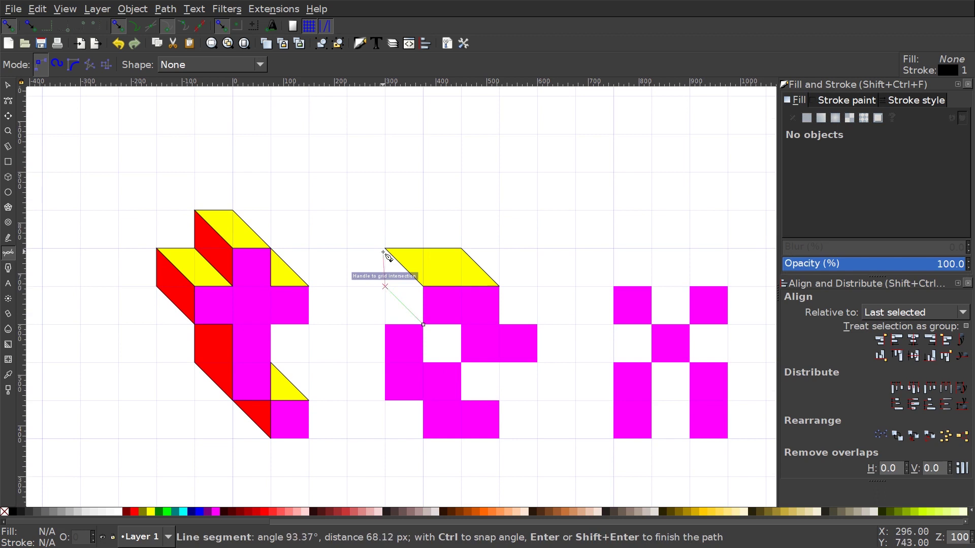
click(385, 248)
click(423, 286)
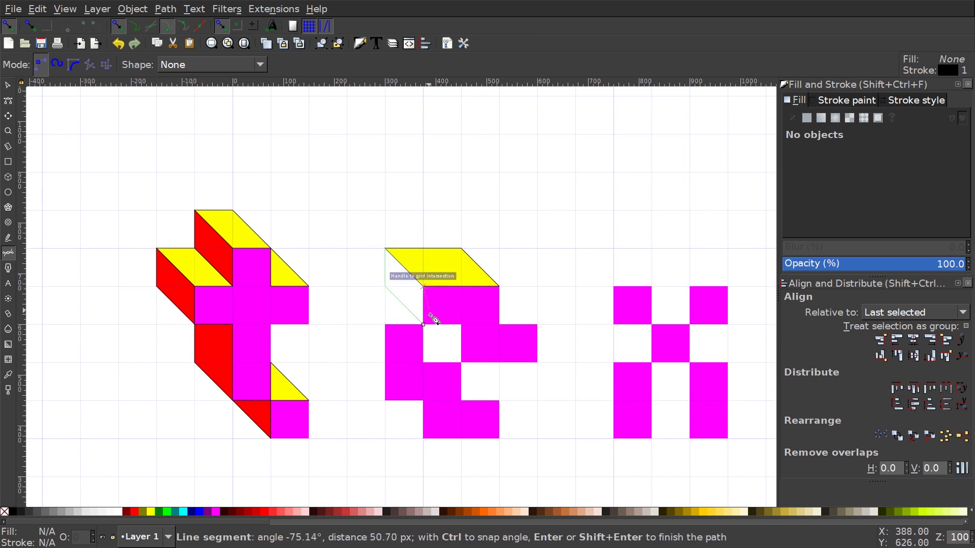
click(423, 324)
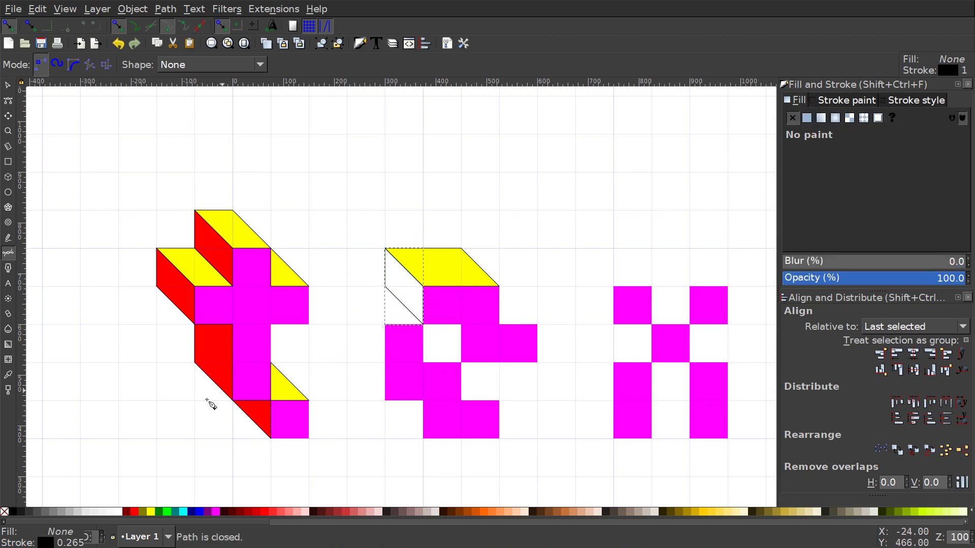
click(134, 513)
- Draw a one-cell-wide parallelogram from the top edge of the e's left column, slanting one cell up and left, and fill it yellow (ffff00)
click(384, 325)
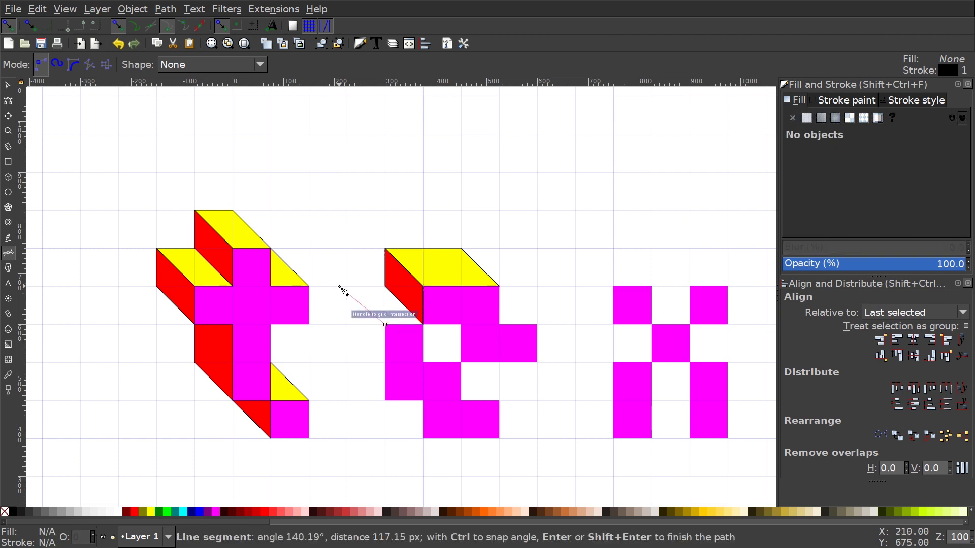
click(385, 286)
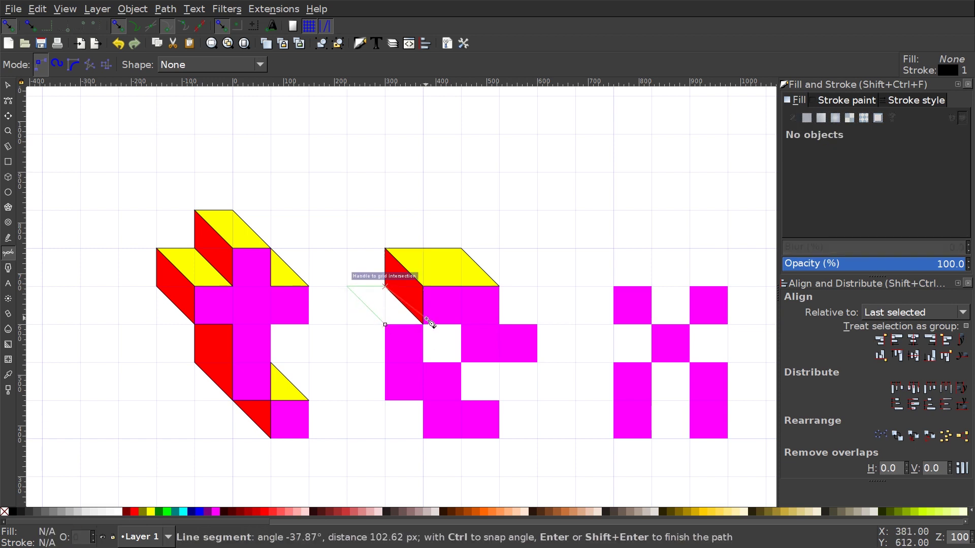
click(423, 325)
click(385, 325)
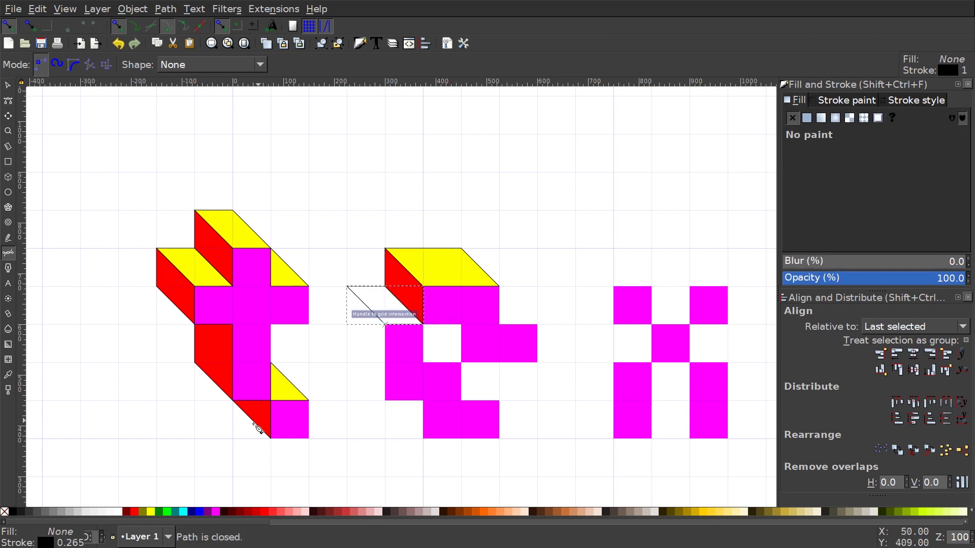
click(151, 512)
- Draw a two-cell-high parallelogram from the left edge of the e's left column, slanting one cell up and left, and fill it red (ff0000)
click(384, 401)
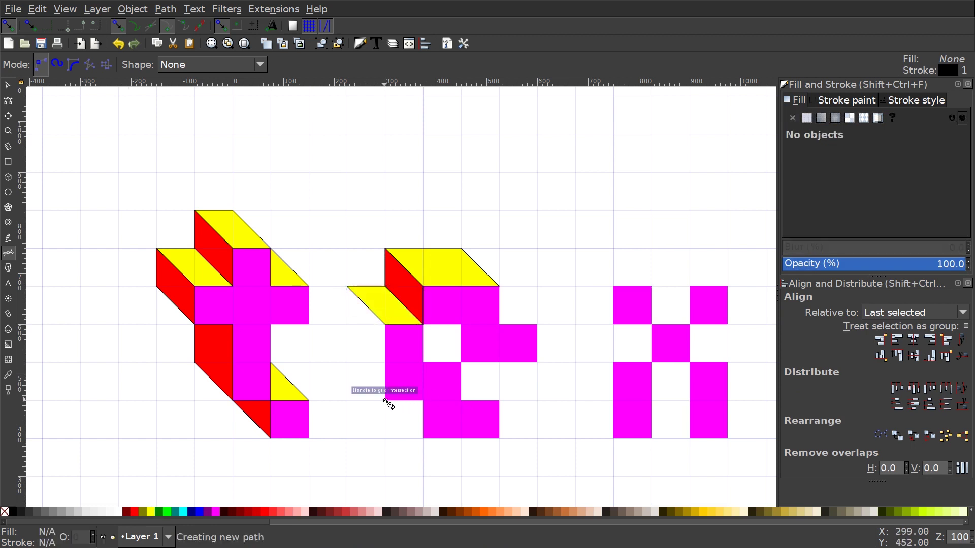
click(347, 363)
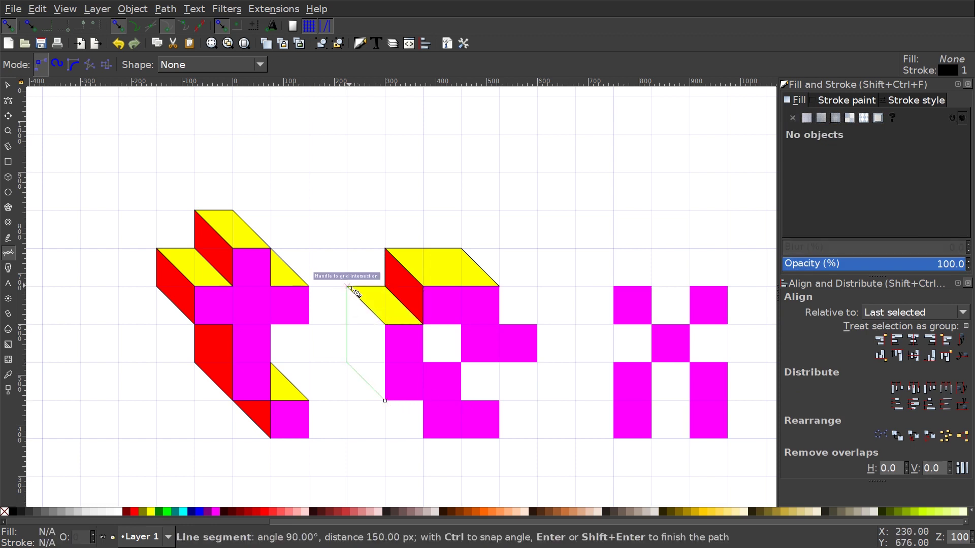
click(347, 286)
click(385, 325)
click(385, 400)
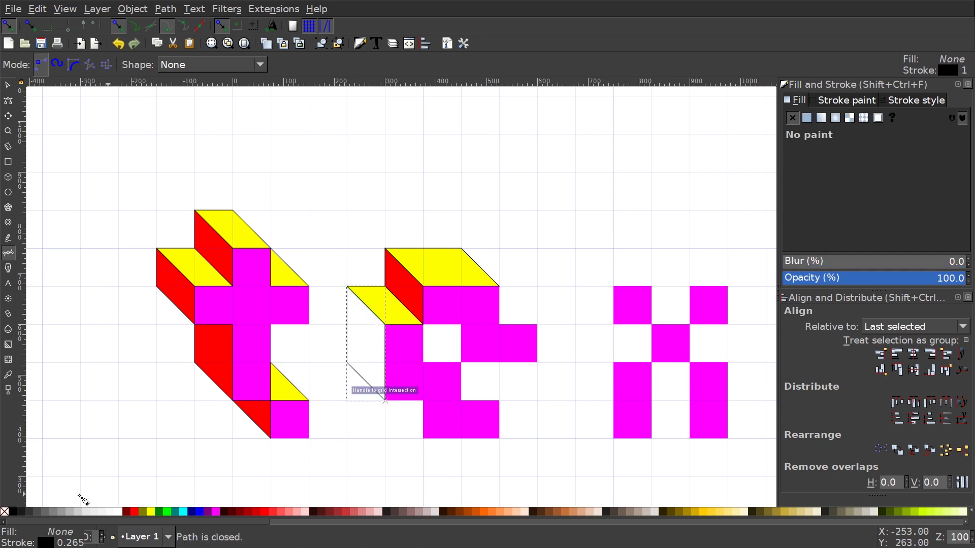
click(135, 512)
- Draw a one-cell triangle against the left edge of the e's bottom bar, under the left column, and fill it red (ff0000)
drag(456, 417, 429, 381)
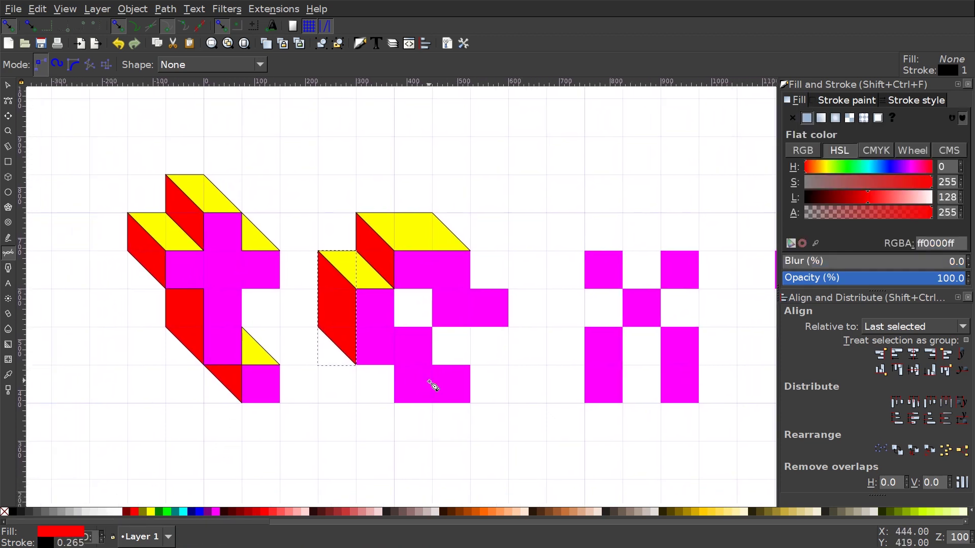
click(394, 404)
click(356, 365)
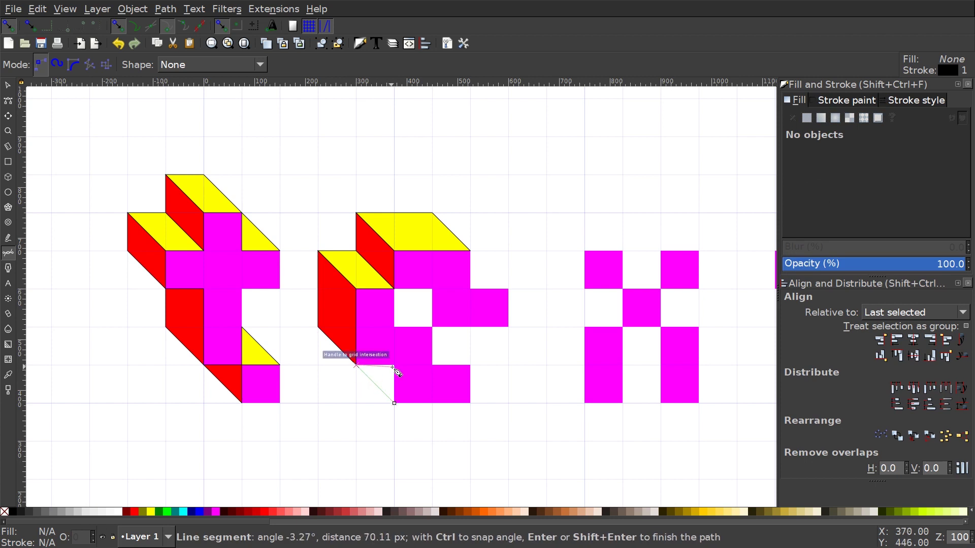
click(395, 366)
click(394, 403)
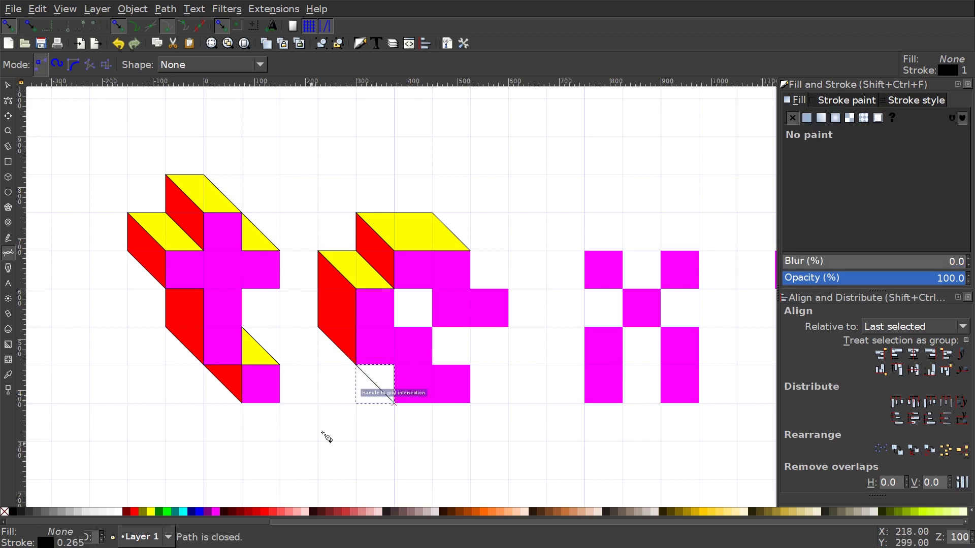
click(134, 512)
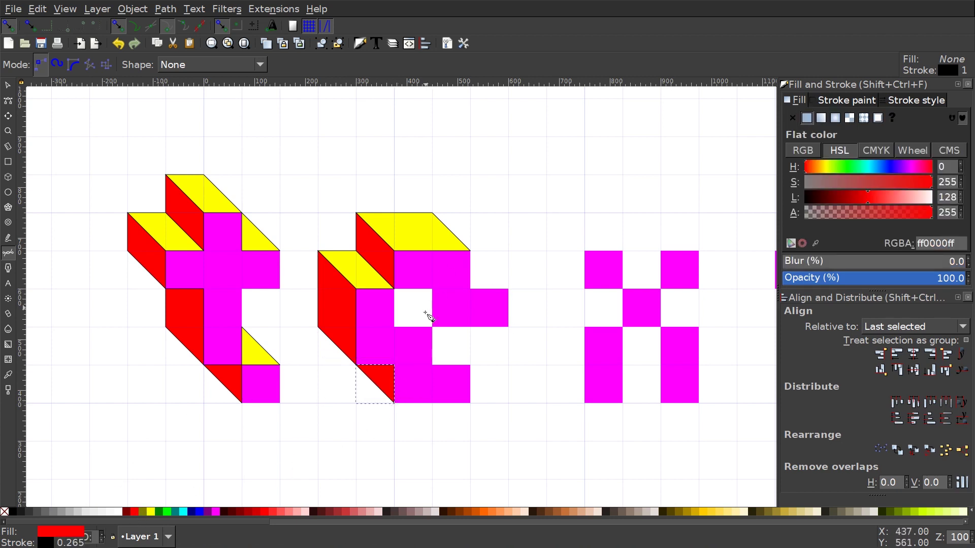
- Draw a triangle over the lower-left half of the e's inner hole and fill it yellow (ffff00)
click(433, 327)
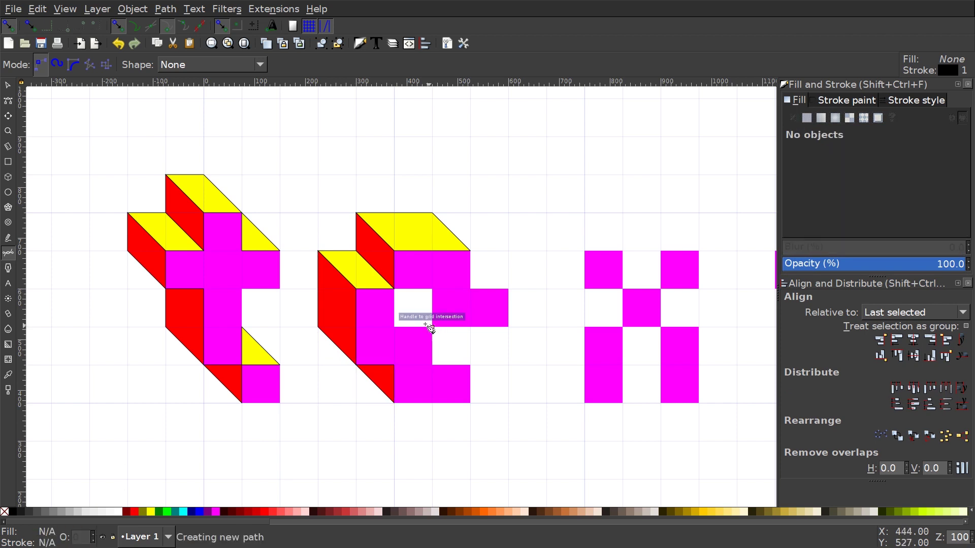
click(394, 289)
click(395, 327)
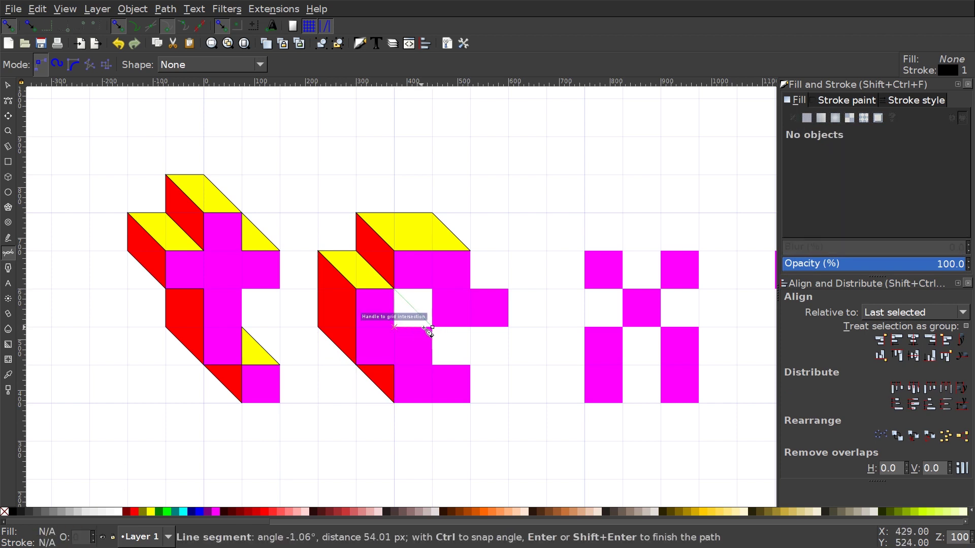
click(432, 327)
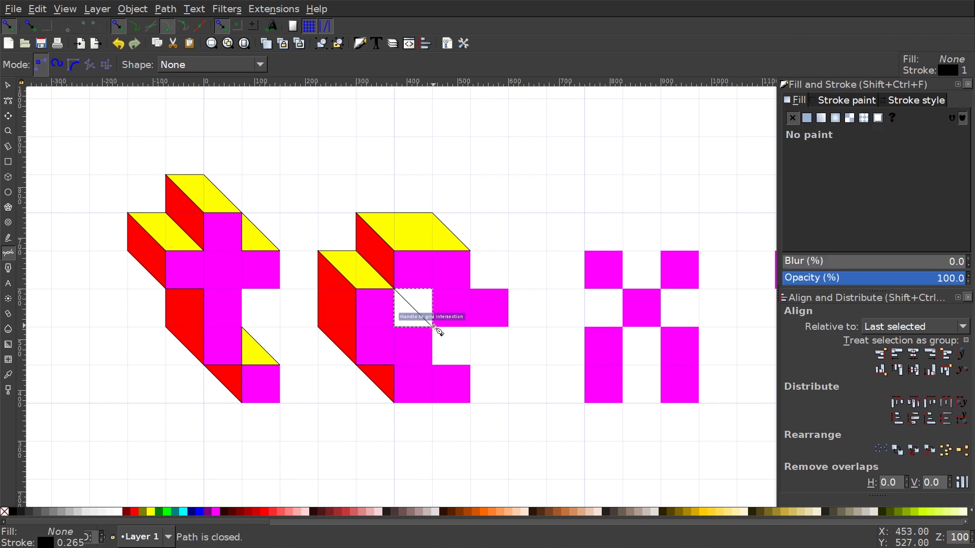
click(392, 297)
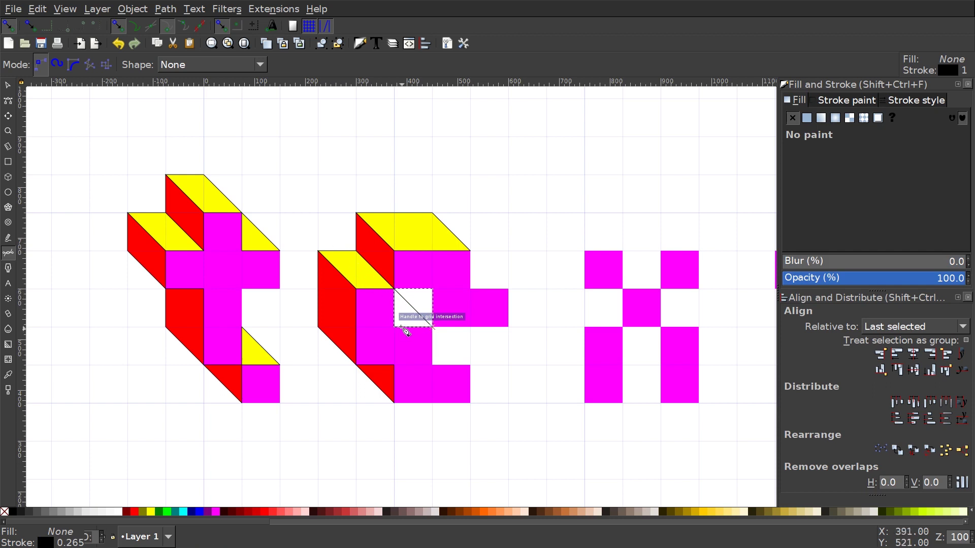
click(150, 513)
- Draw a triangle over the upper-right half of the e's inner hole and fill it red (ff0000)
click(433, 289)
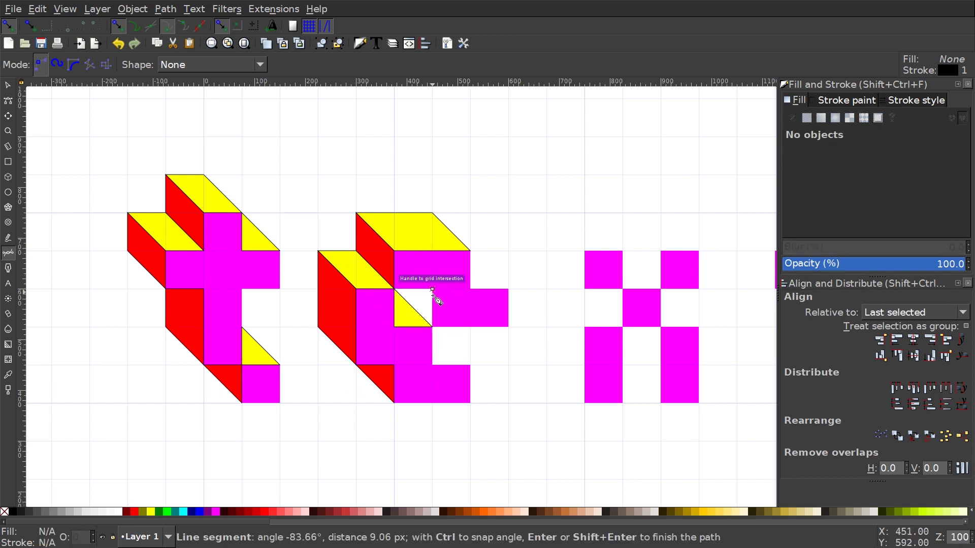
click(432, 327)
click(395, 291)
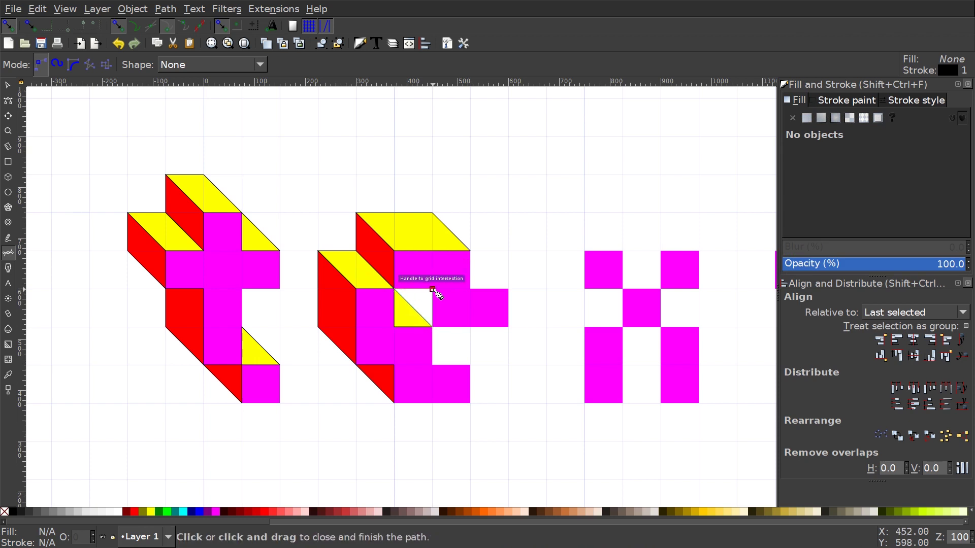
click(433, 291)
click(134, 513)
- Draw a one-cell triangle on the top edge of the e's rightmost square, against the top bar, and fill it yellow (ffff00)
scroll(470, 305, right, 3)
scroll(470, 304, up, 1)
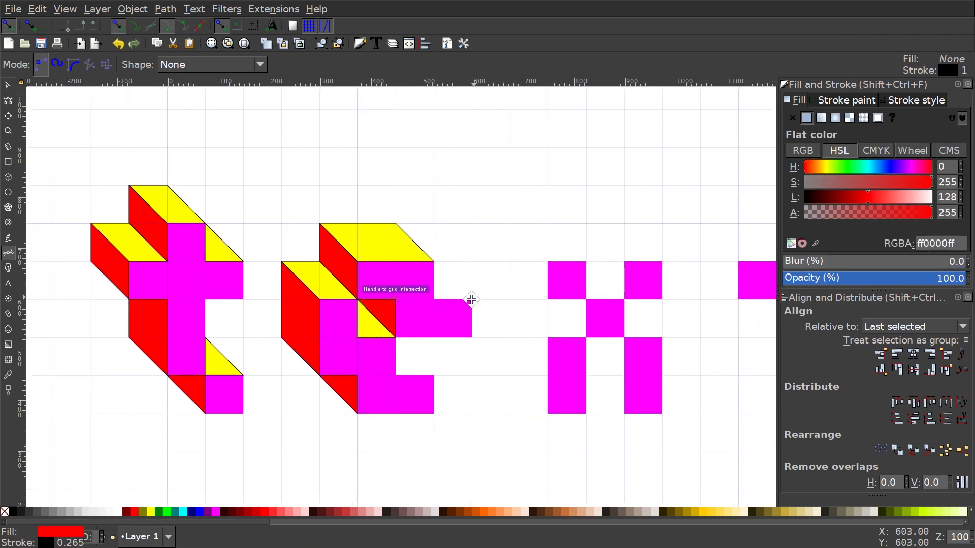
click(450, 311)
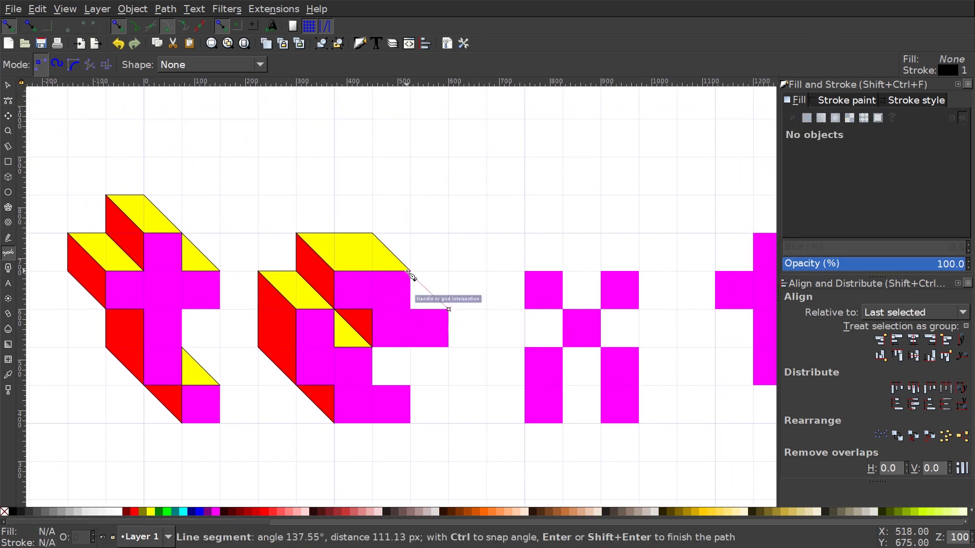
click(411, 271)
click(410, 309)
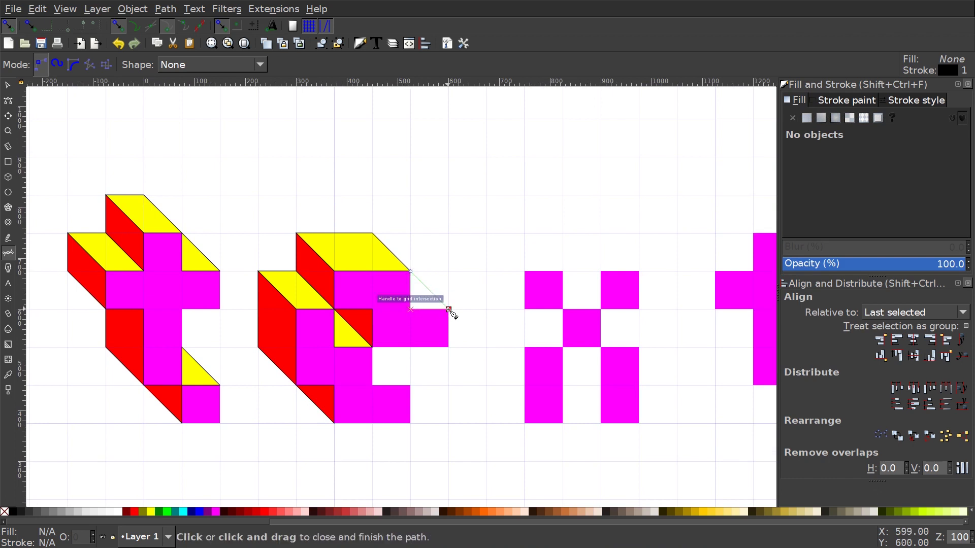
click(448, 309)
click(151, 512)
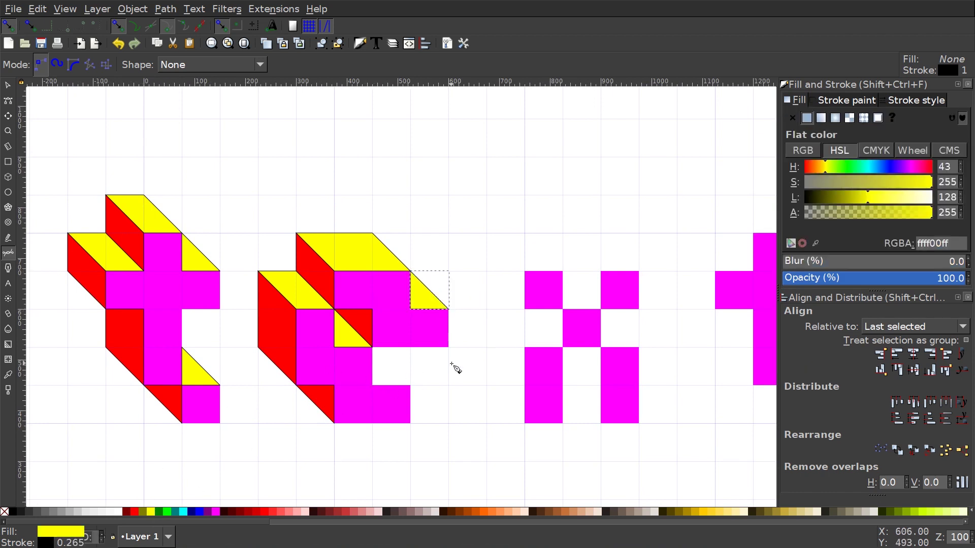
- Draw a one-cell triangle on the top edge of the e's bottom bar, at its right end, and fill it yellow (ffff00)
click(411, 386)
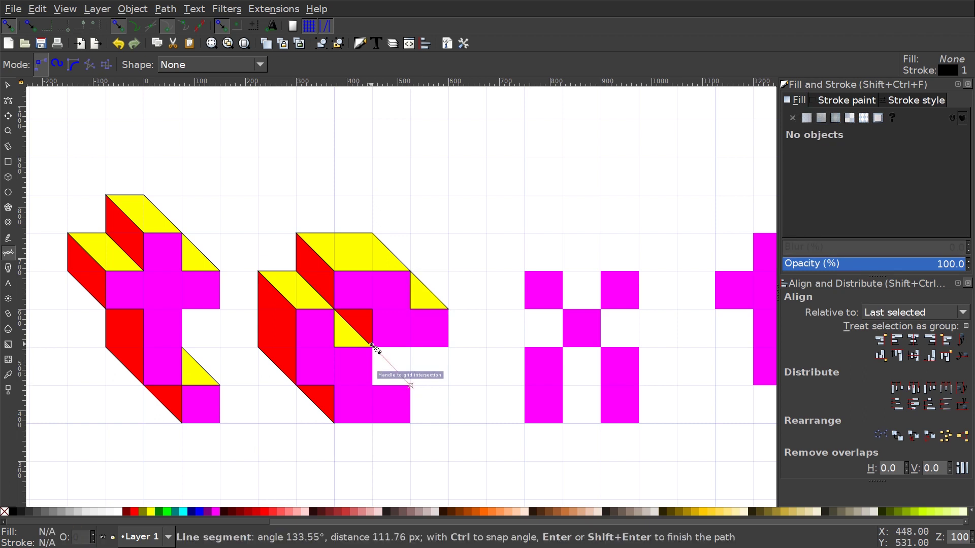
click(373, 385)
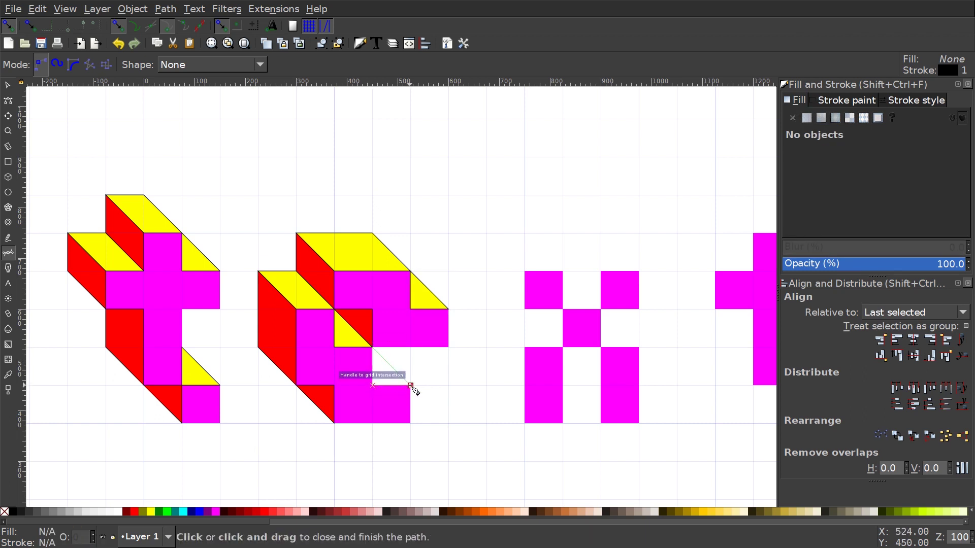
click(411, 386)
click(151, 512)
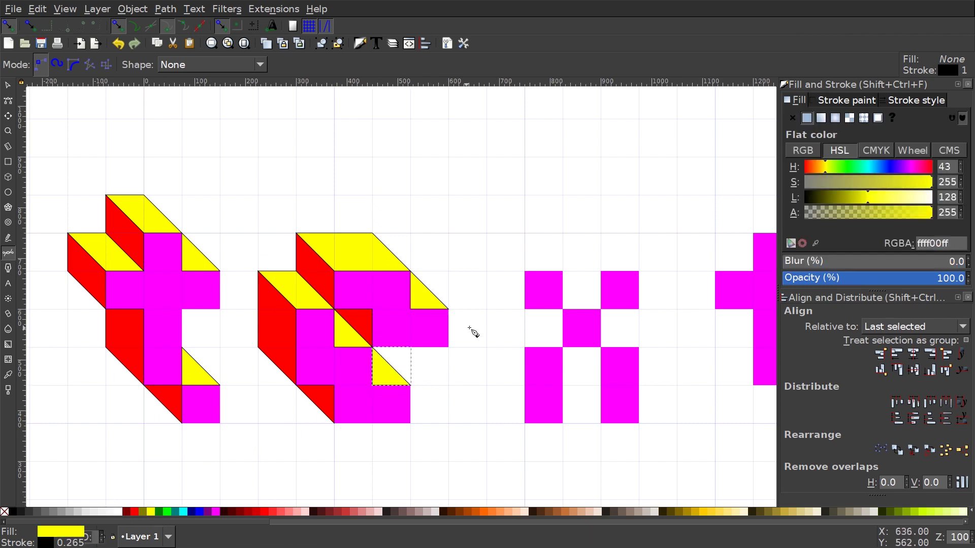
- Draw a one-cell-wide parallelogram from the top edge of the x's upper-left square, slanting one cell up and left, and fill it yellow (ffff00)
drag(468, 326, 370, 300)
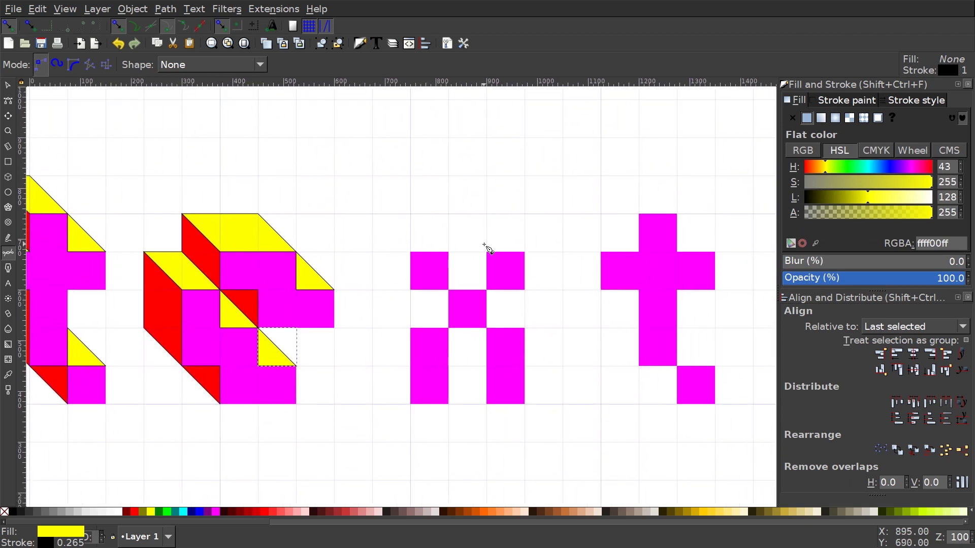
click(449, 252)
click(412, 215)
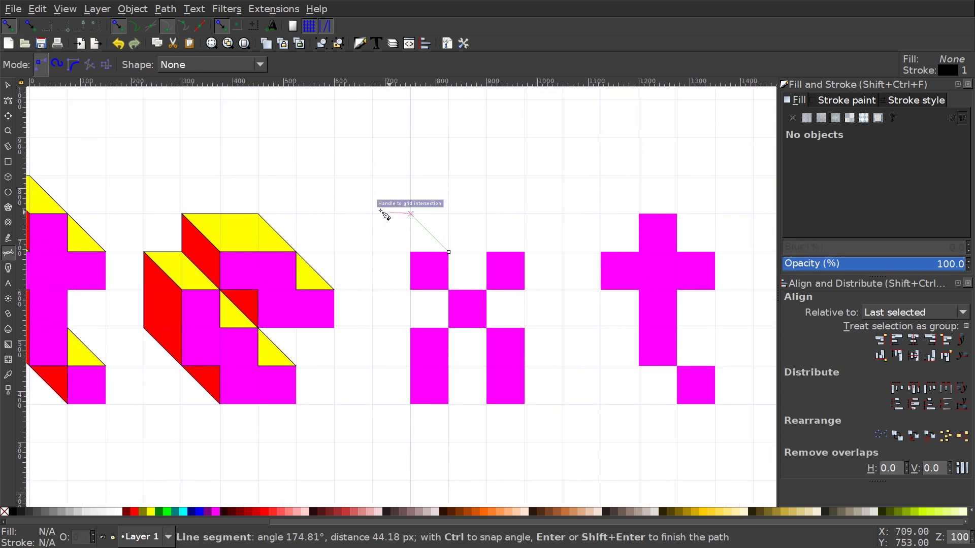
click(373, 213)
click(411, 251)
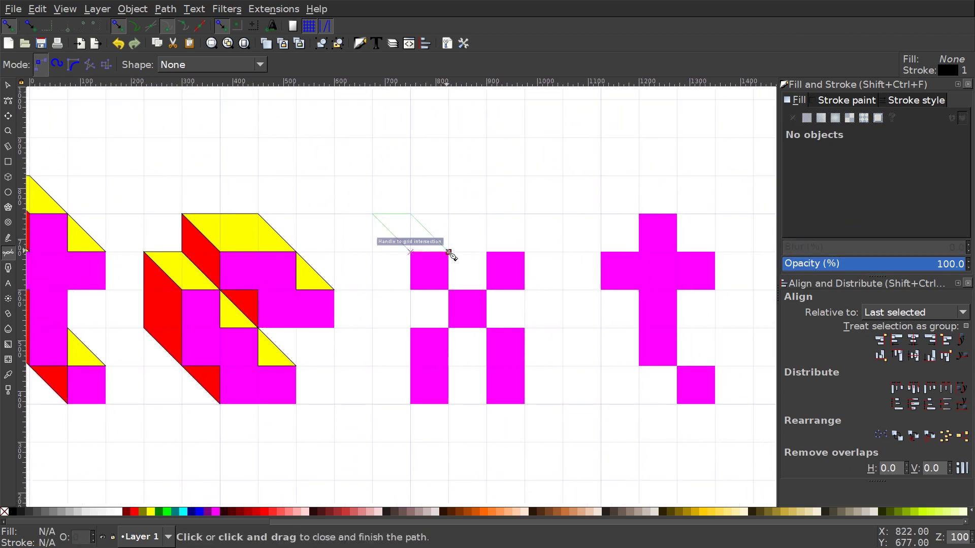
click(449, 252)
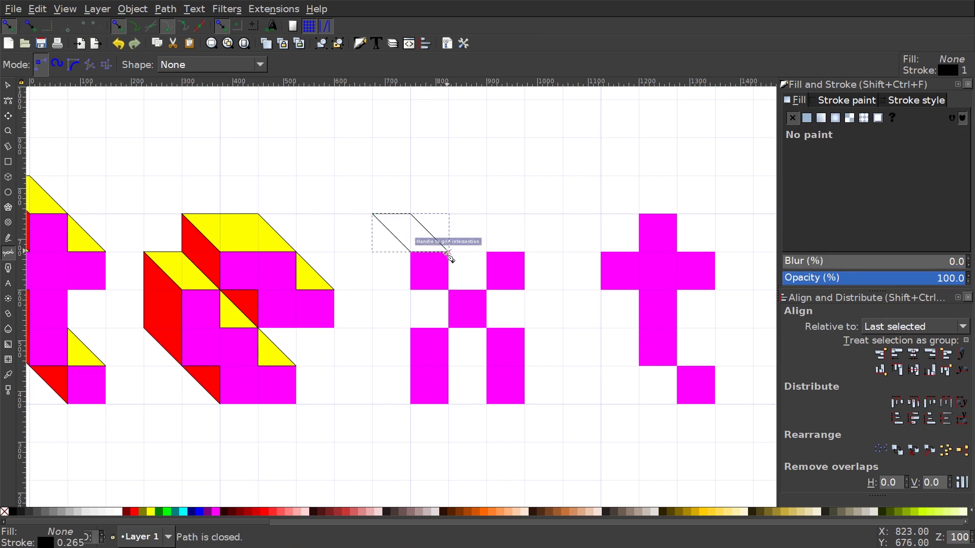
click(152, 512)
- Draw a one-cell-wide parallelogram from the top edge of the x's upper-right square, slanting one cell up and left, and fill it yellow (ffff00)
click(525, 253)
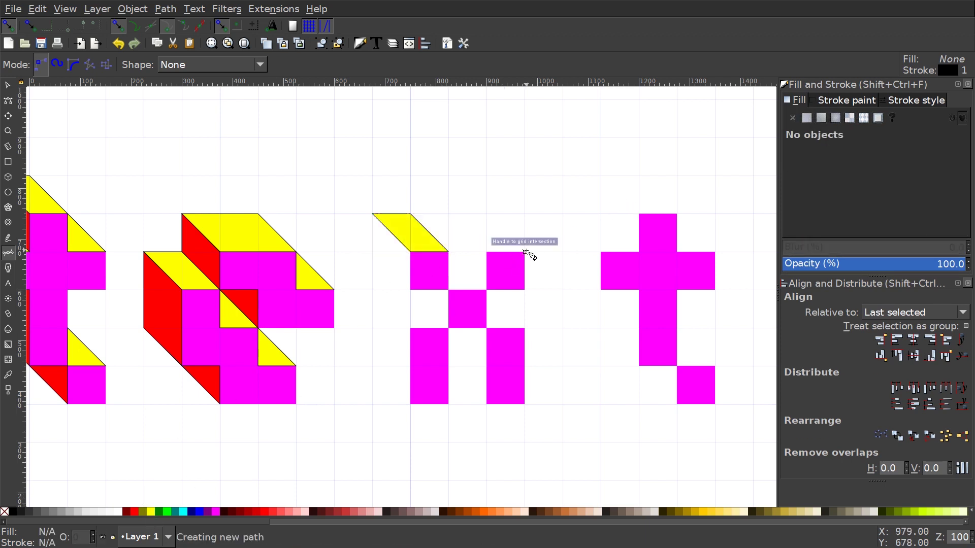
click(486, 214)
click(449, 214)
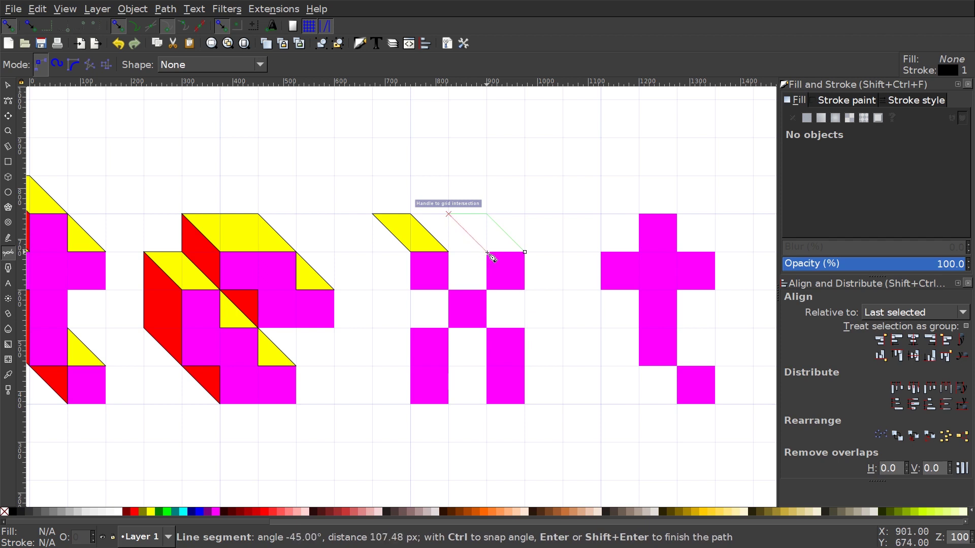
click(487, 252)
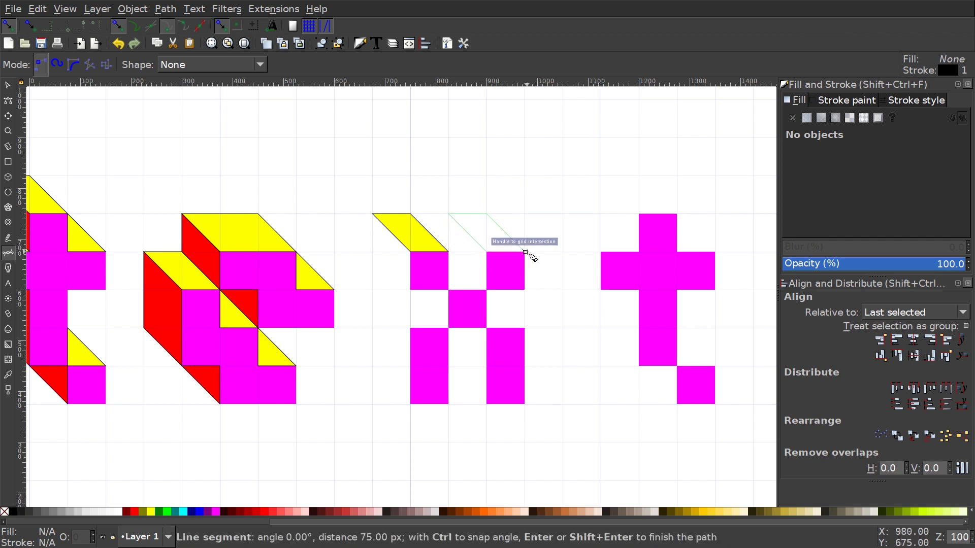
click(525, 252)
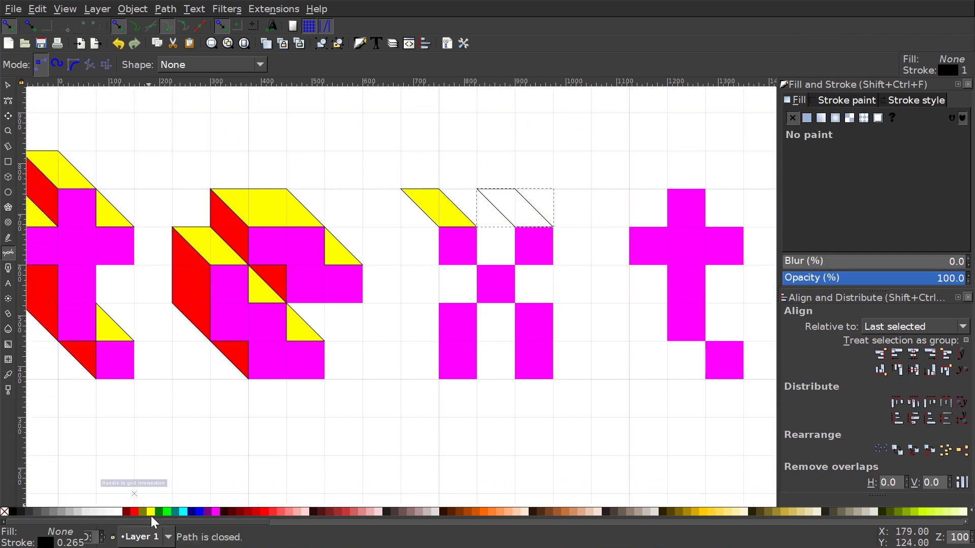
click(151, 512)
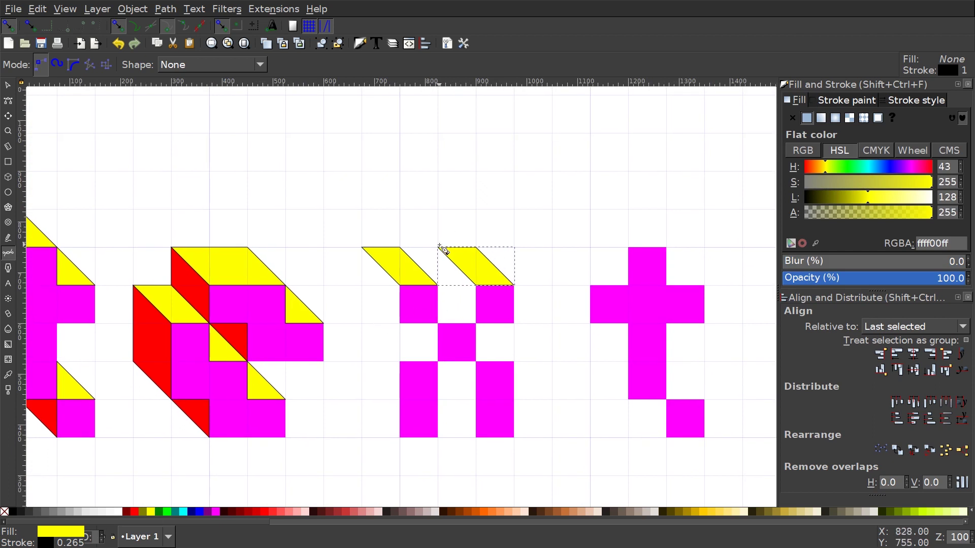
- Draw a one-cell-high parallelogram from the left edge of the x's upper-right square, slanting one cell up and left, and fill it red (ff0000)
click(438, 248)
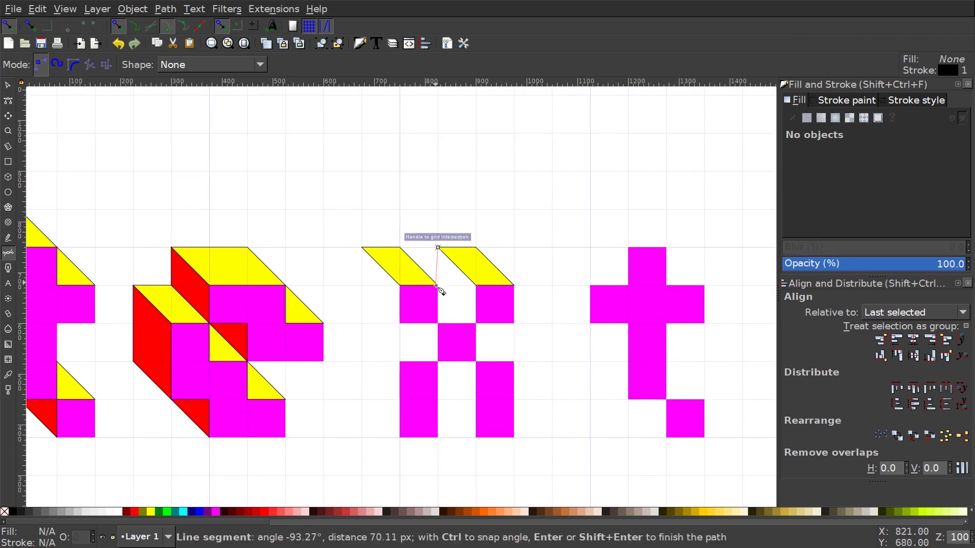
click(476, 323)
click(476, 286)
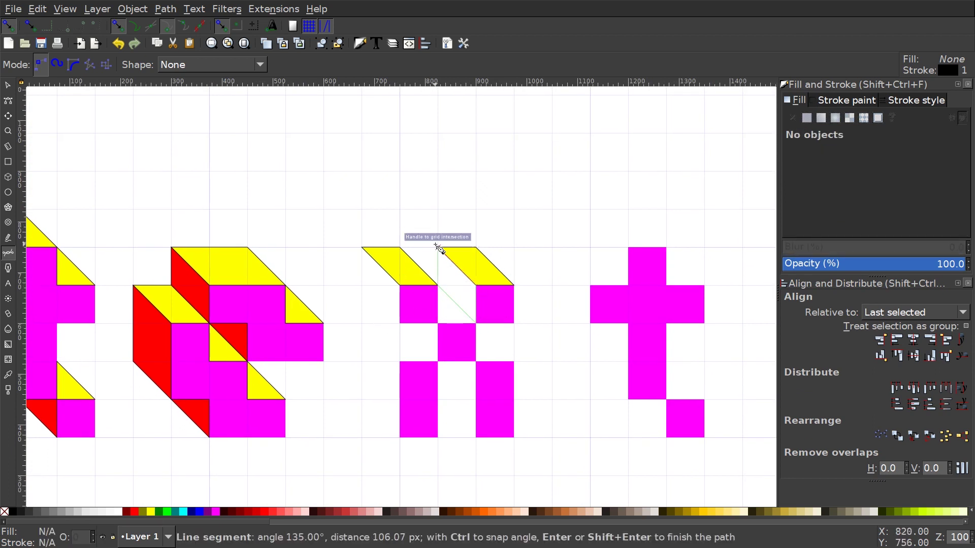
click(437, 247)
click(136, 510)
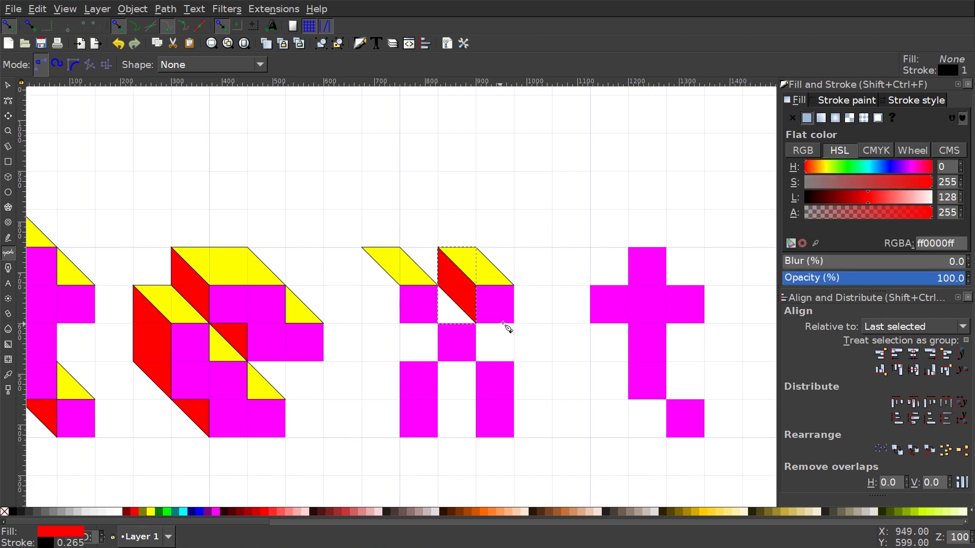
- Draw a triangle over the lower-left half of the gap between the x's two upper squares and fill it yellow (ffff00)
click(437, 323)
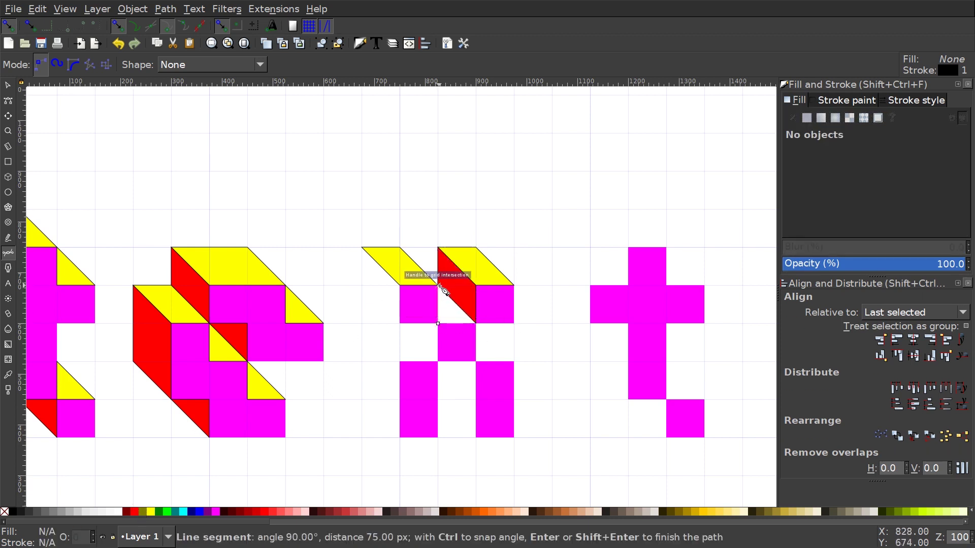
click(438, 285)
click(476, 323)
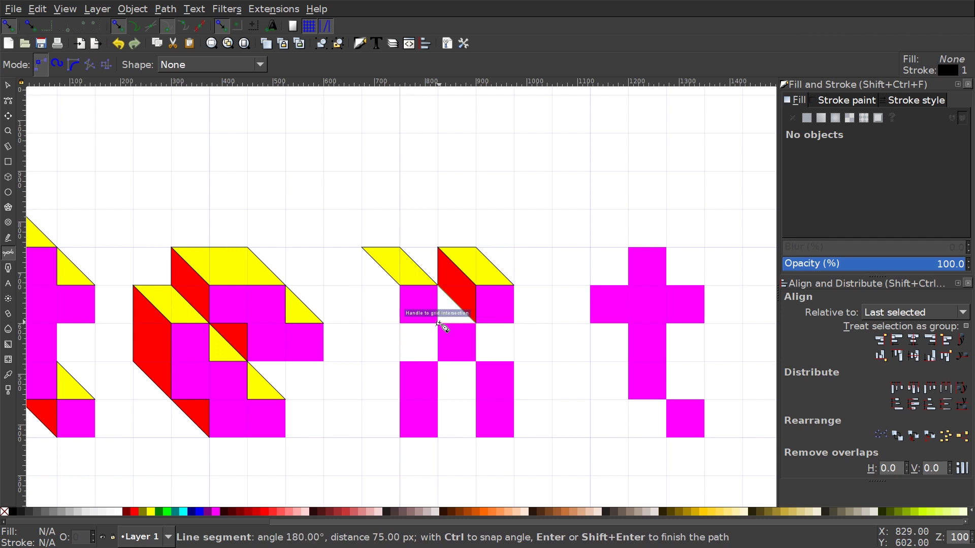
click(439, 324)
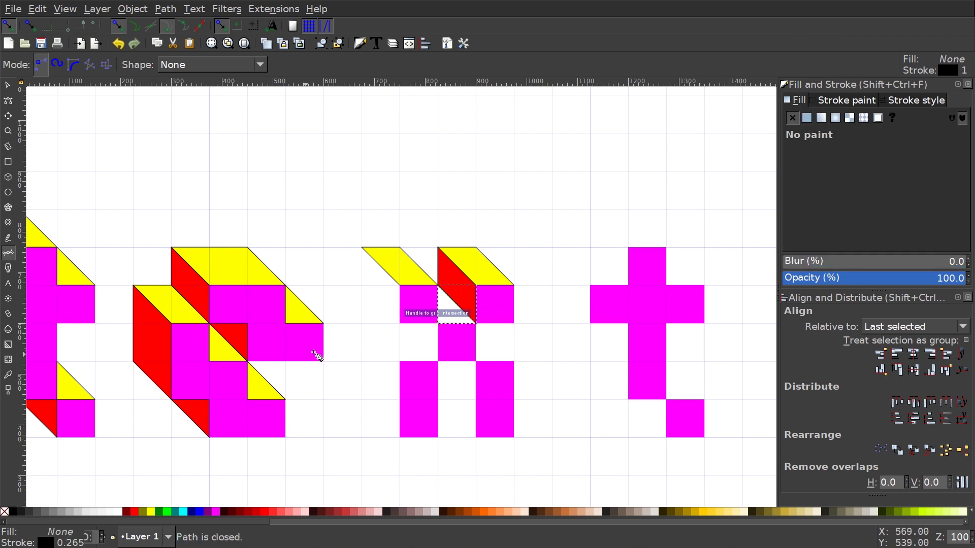
click(151, 512)
- Draw a one-cell-high parallelogram from the left edge of the x's upper-left square, slanting one cell up and left, and fill it red (ff0000)
scroll(630, 244, up, 1)
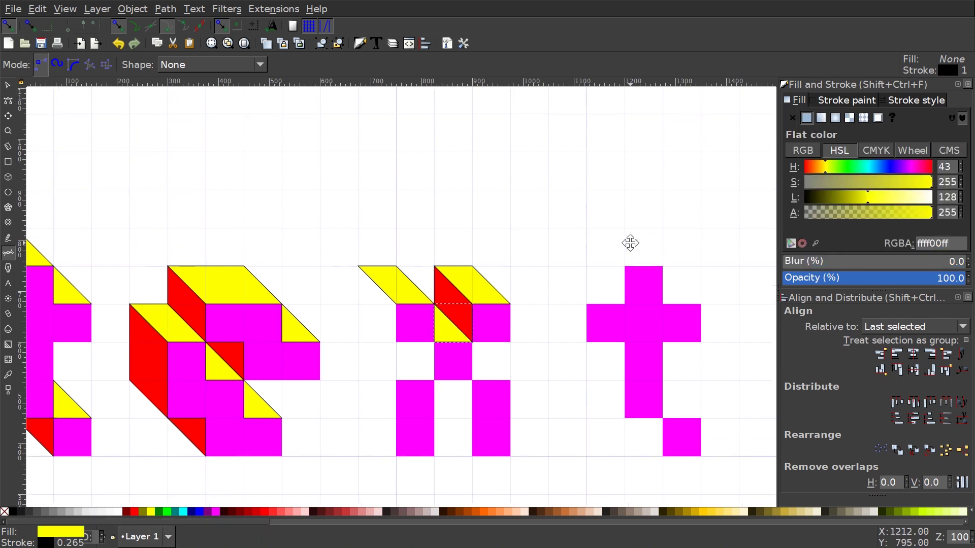
drag(630, 243, 632, 241)
click(401, 343)
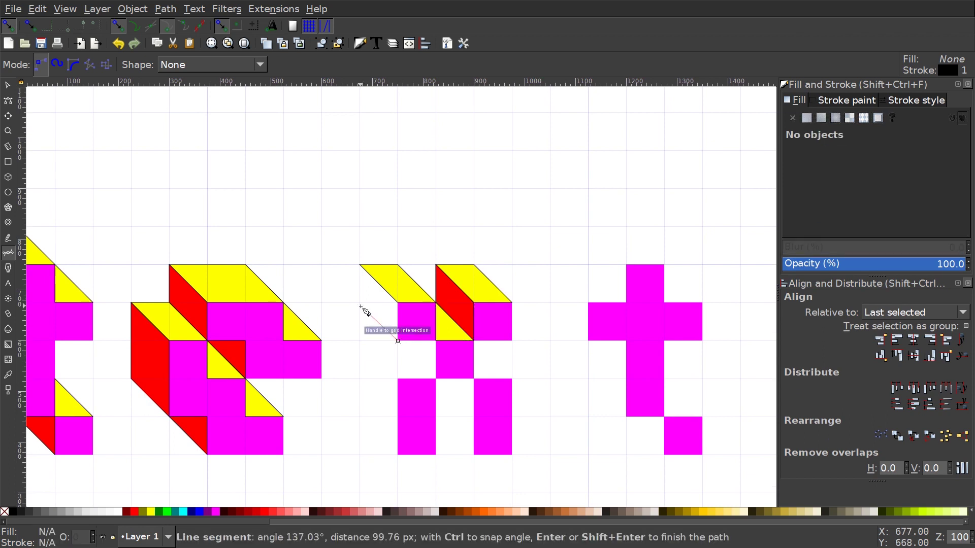
click(359, 265)
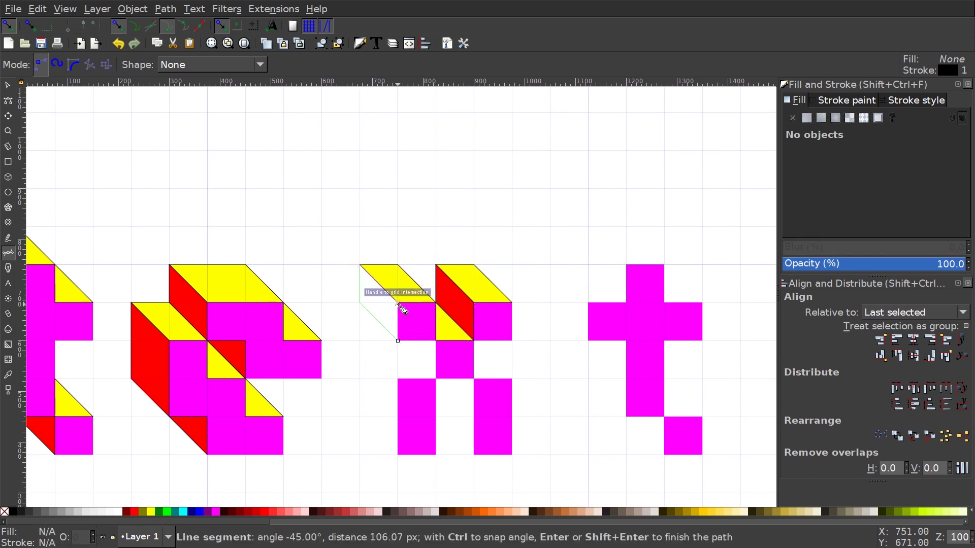
click(401, 307)
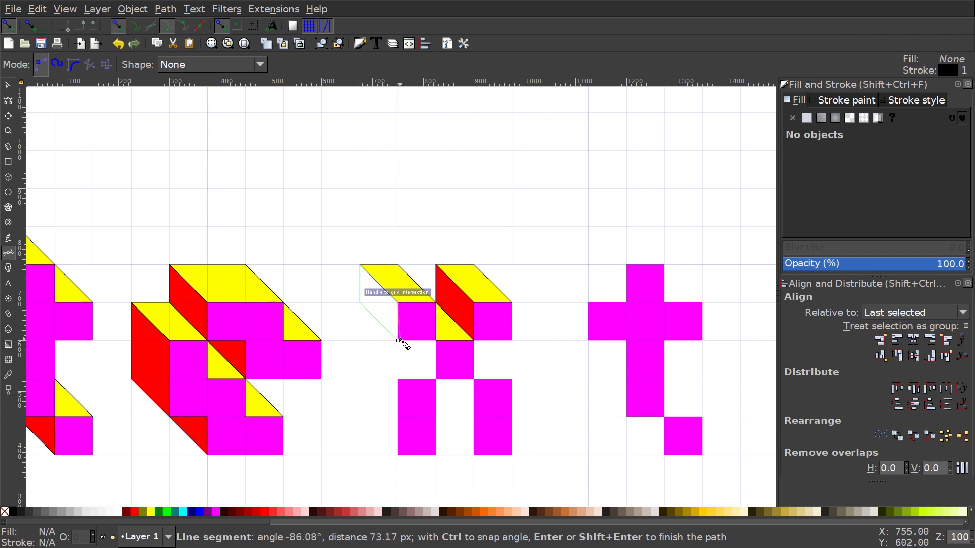
click(398, 341)
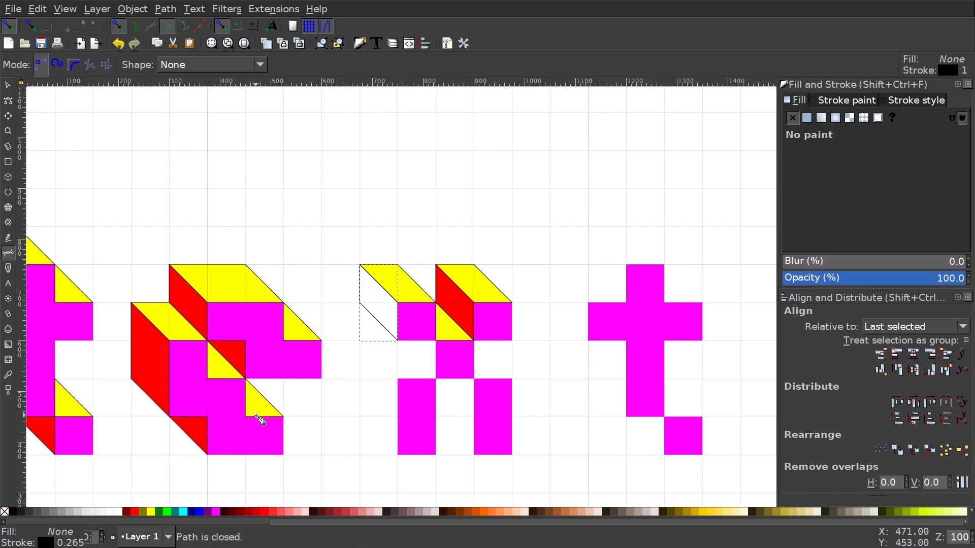
click(135, 512)
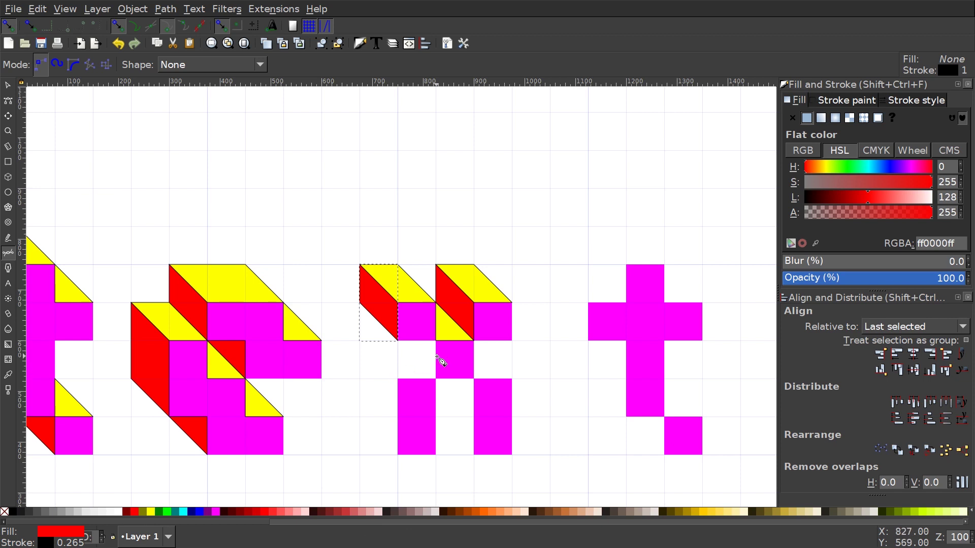
- Draw a one-cell triangle against the left edge of the x's center square and fill it red
click(435, 379)
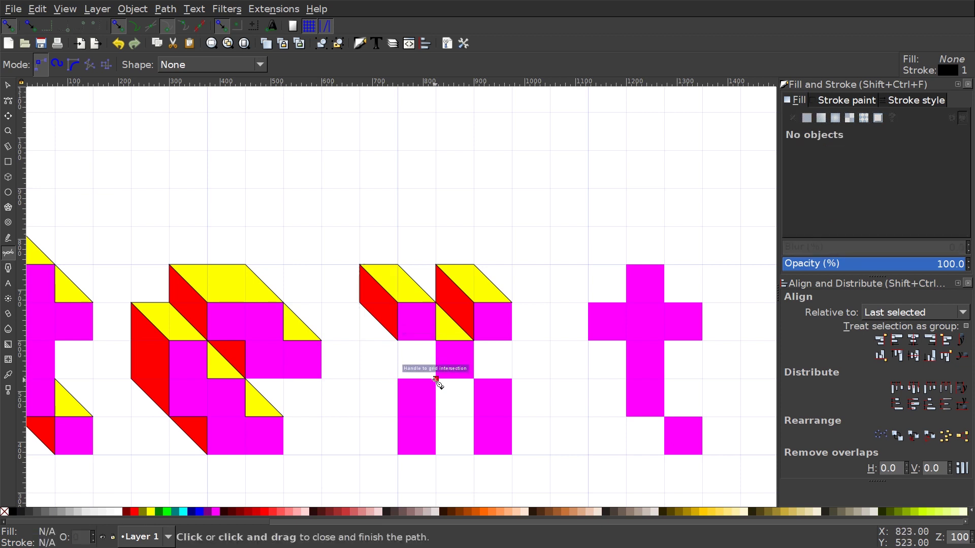
click(397, 341)
click(435, 343)
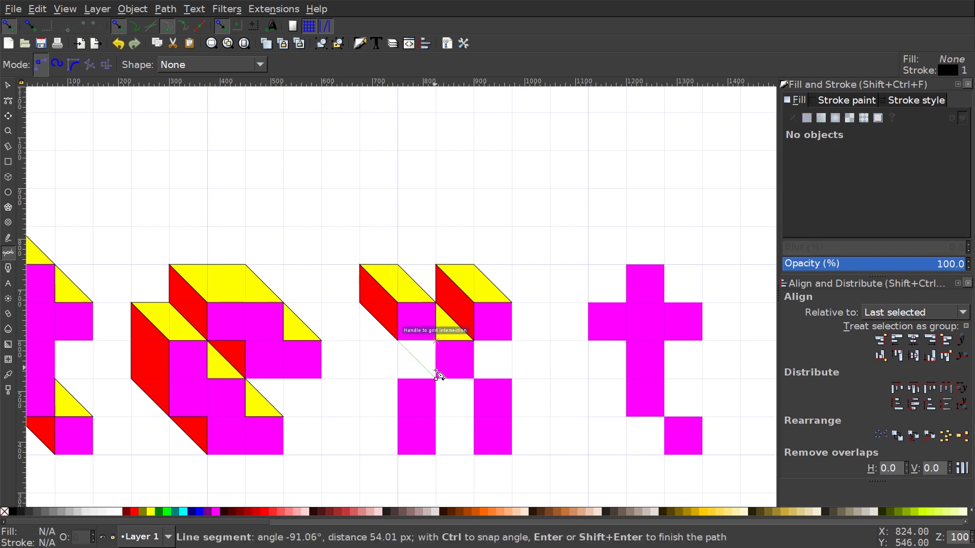
click(436, 379)
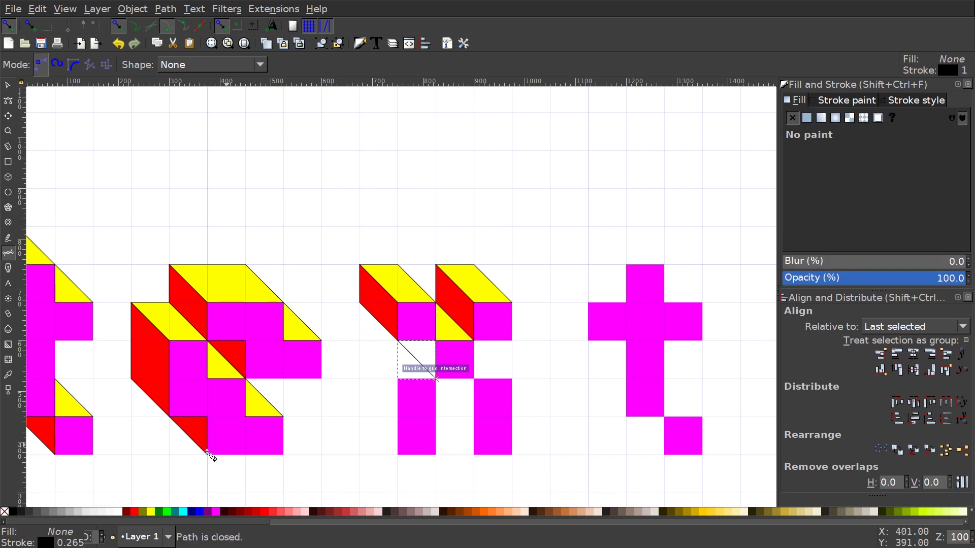
click(127, 513)
- Draw a one-cell-wide parallelogram from the top edge of the x's lower-left leg, slanting one cell up and left, and fill it yellow (ffff00)
click(398, 379)
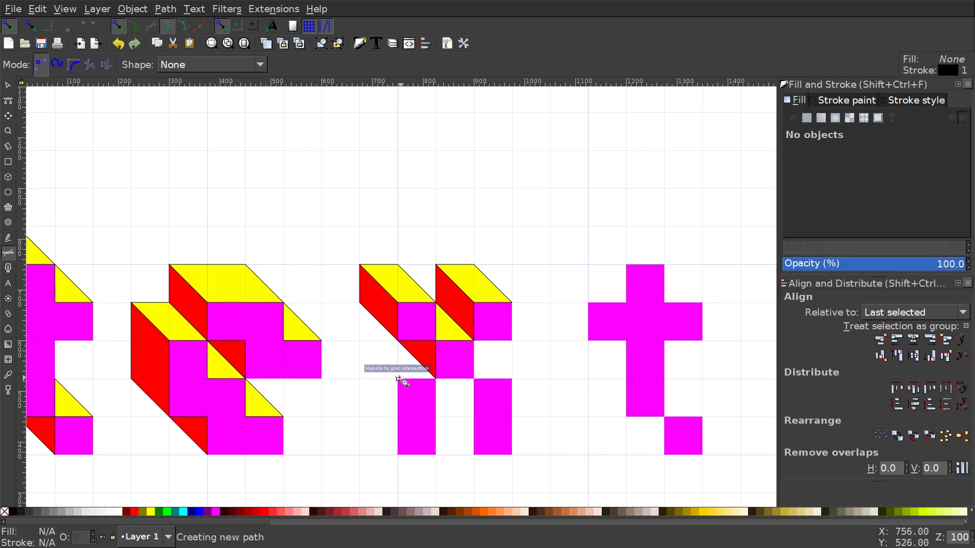
click(359, 341)
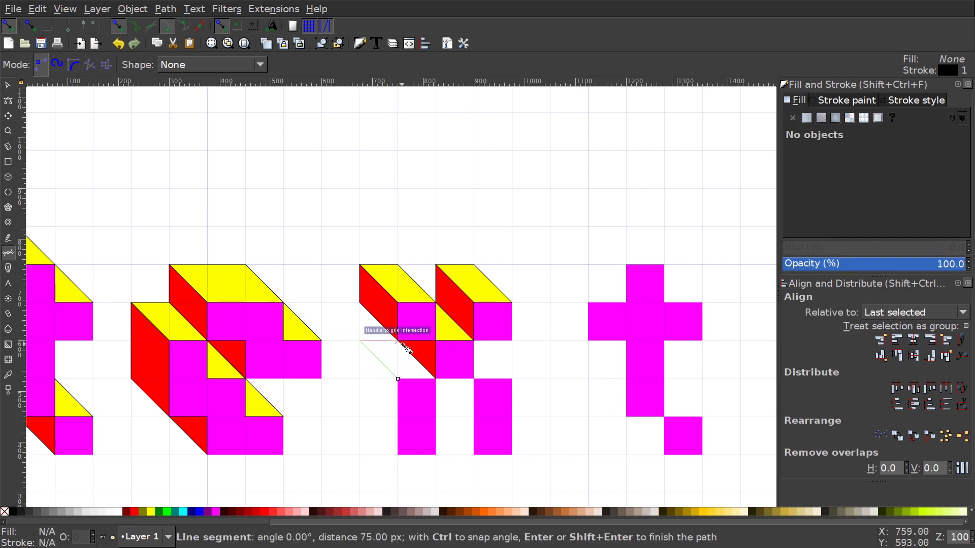
click(398, 342)
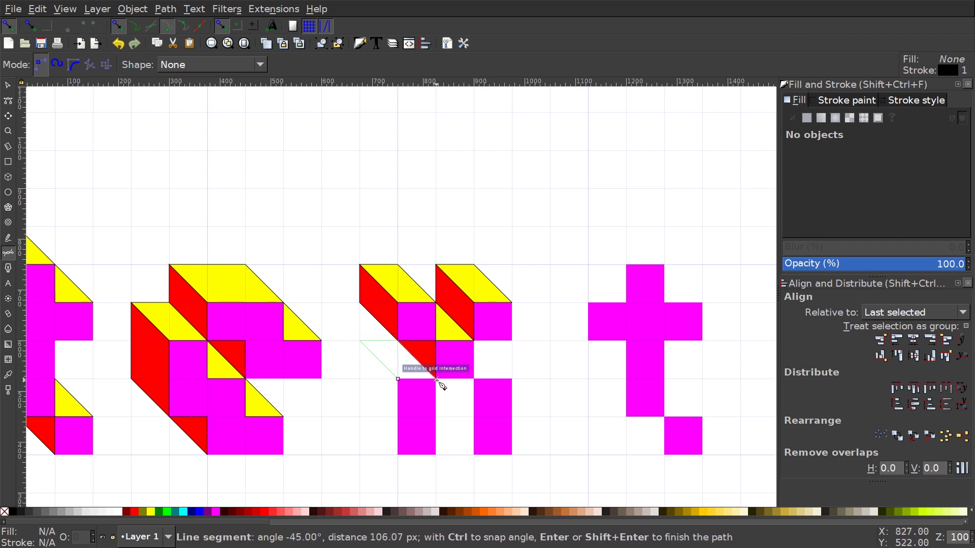
click(436, 380)
click(399, 379)
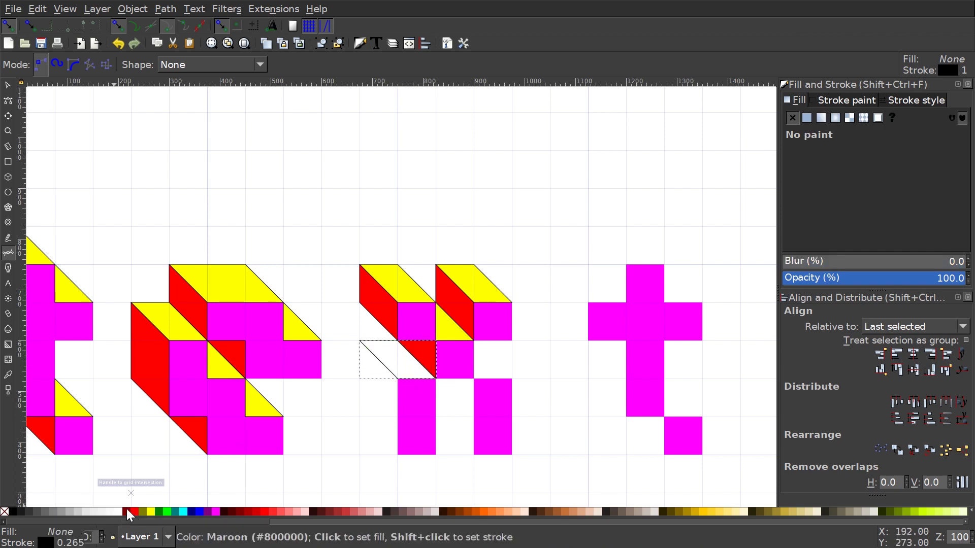
click(151, 512)
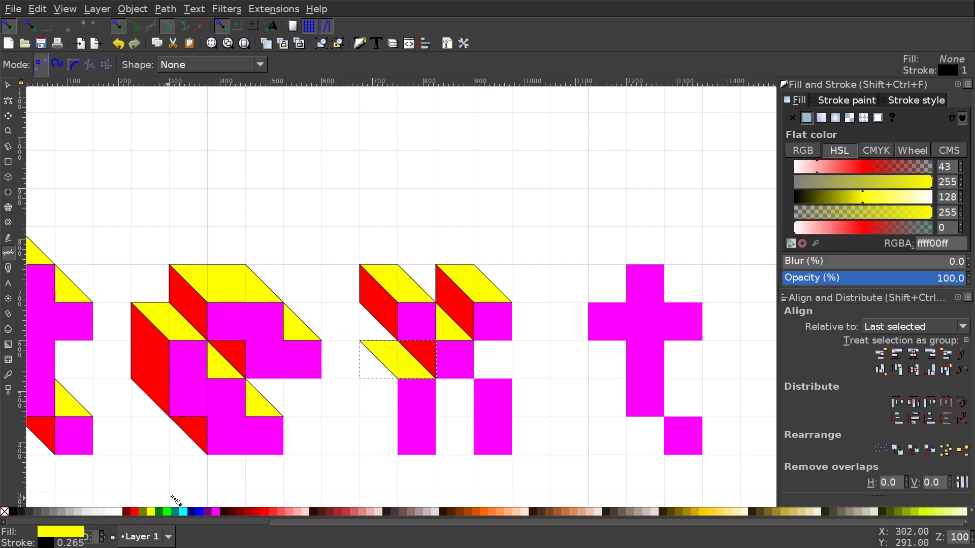
- Draw a two-cell-high parallelogram from the left edge of the x's lower-left leg, slanting one cell up and left, and fill it red (ff0000)
click(360, 342)
click(360, 417)
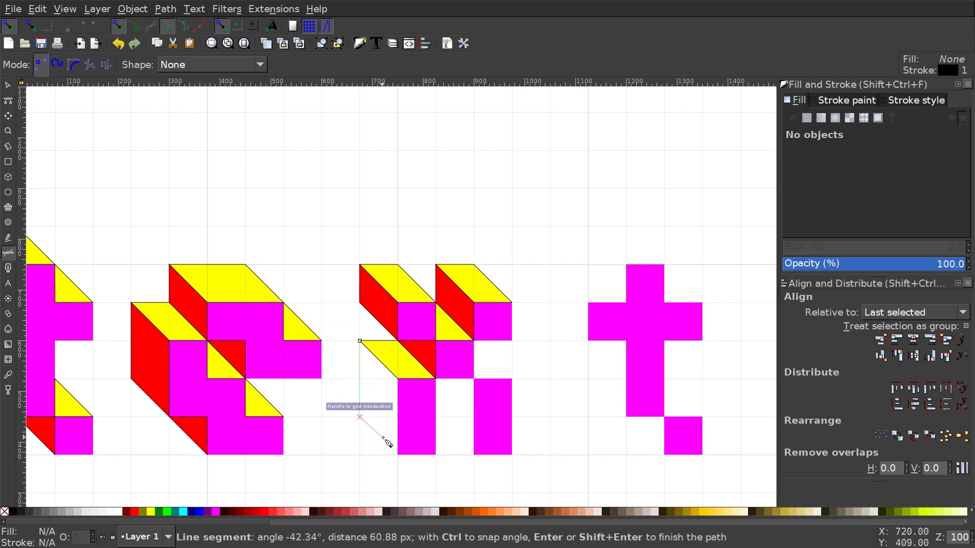
click(397, 455)
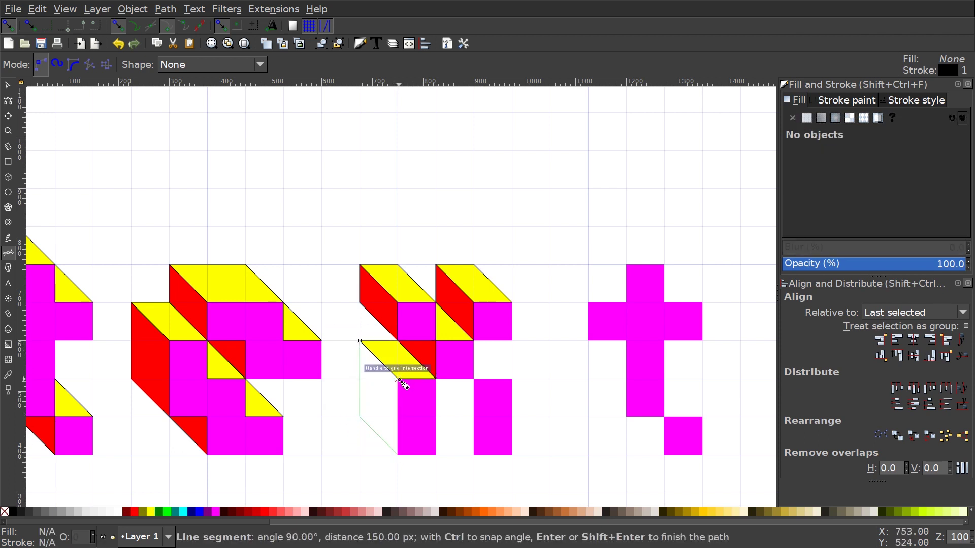
click(398, 379)
click(360, 341)
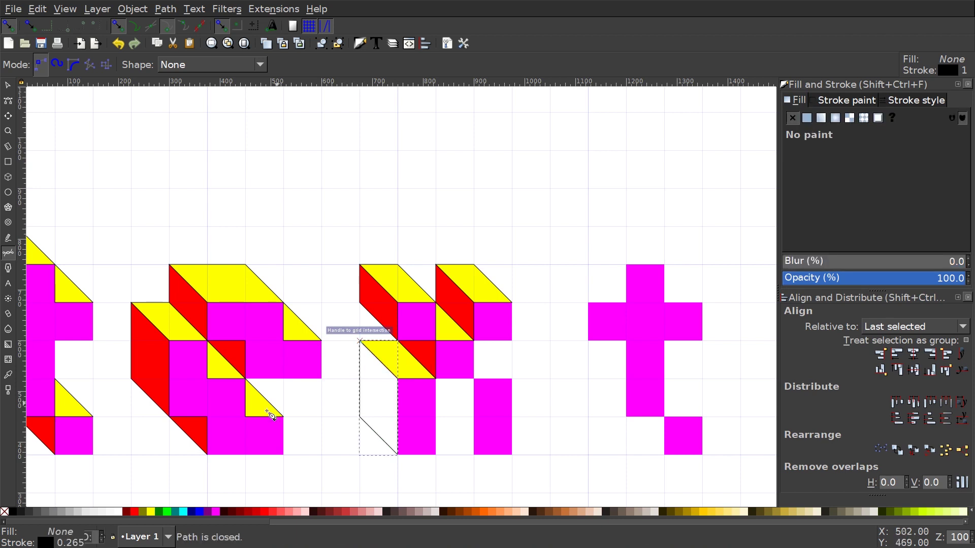
click(136, 511)
- Draw a four-sided face between the x's lower legs, two cells high at the right leg and one cell at the left, and fill it red (ff0000)
drag(398, 446, 318, 433)
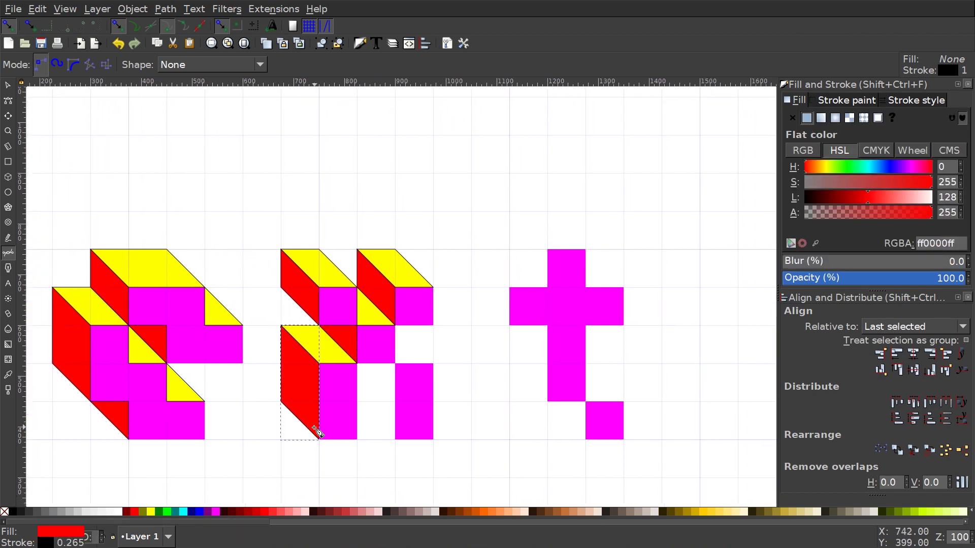
click(396, 441)
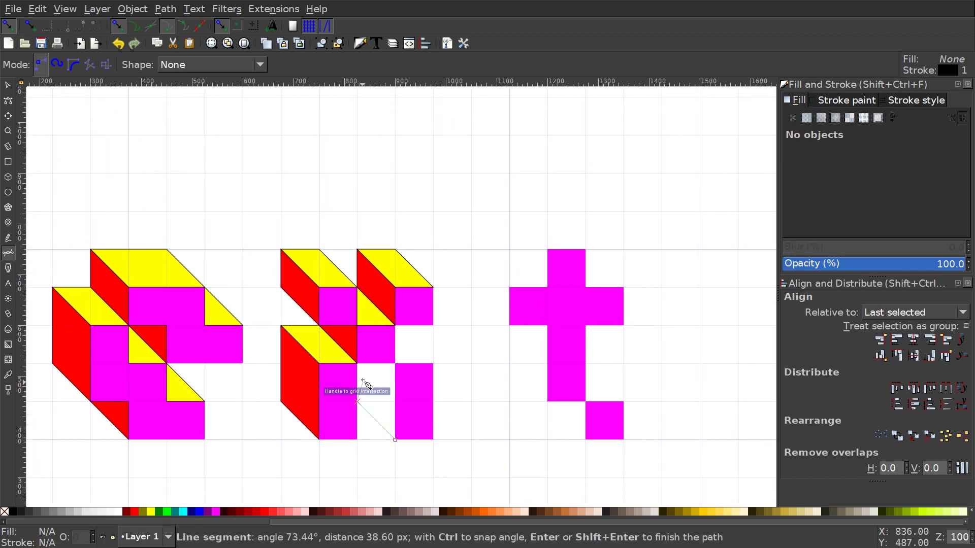
click(358, 364)
click(395, 364)
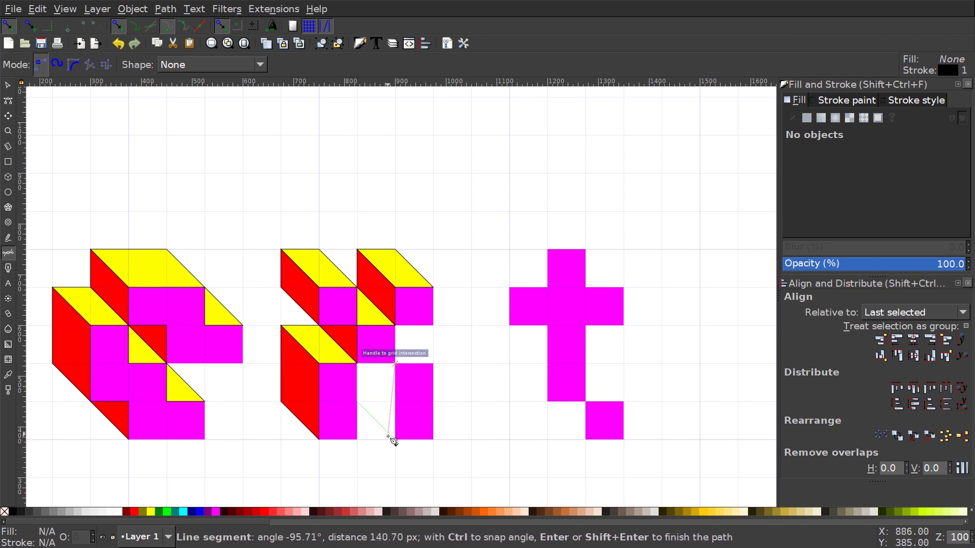
click(395, 440)
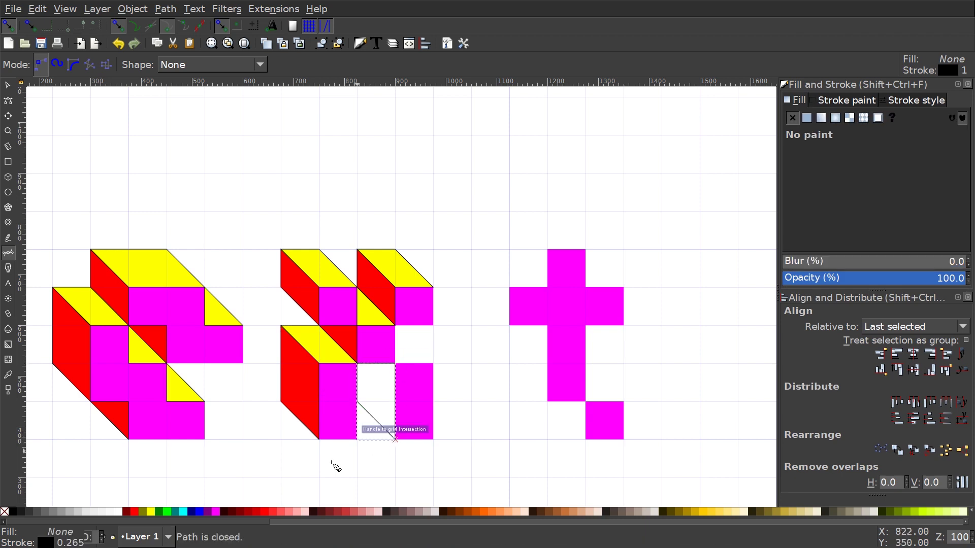
click(135, 512)
- Draw a one-cell triangle on the top edge of the x's lower-right leg, against the center square, and fill it yellow (ffff00)
scroll(457, 364, left, 2)
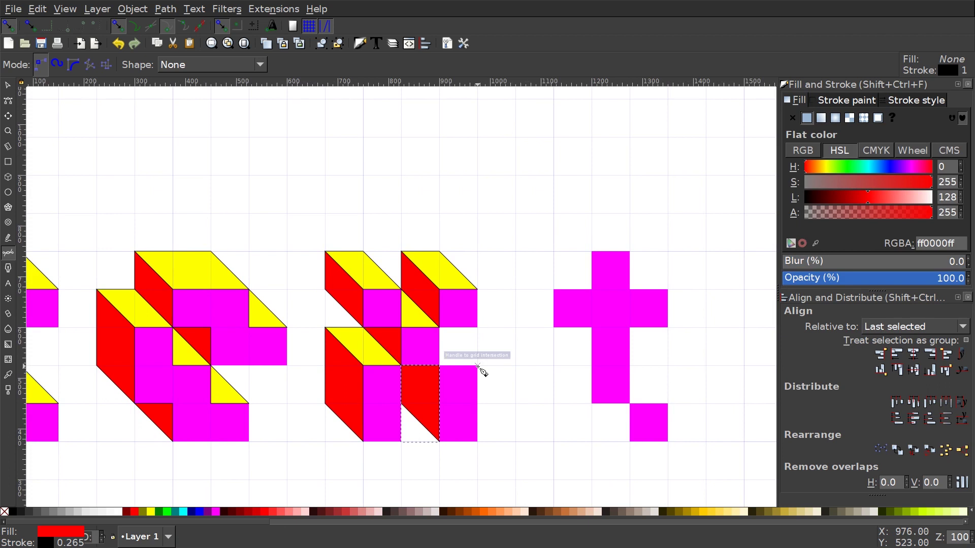
click(478, 366)
click(440, 327)
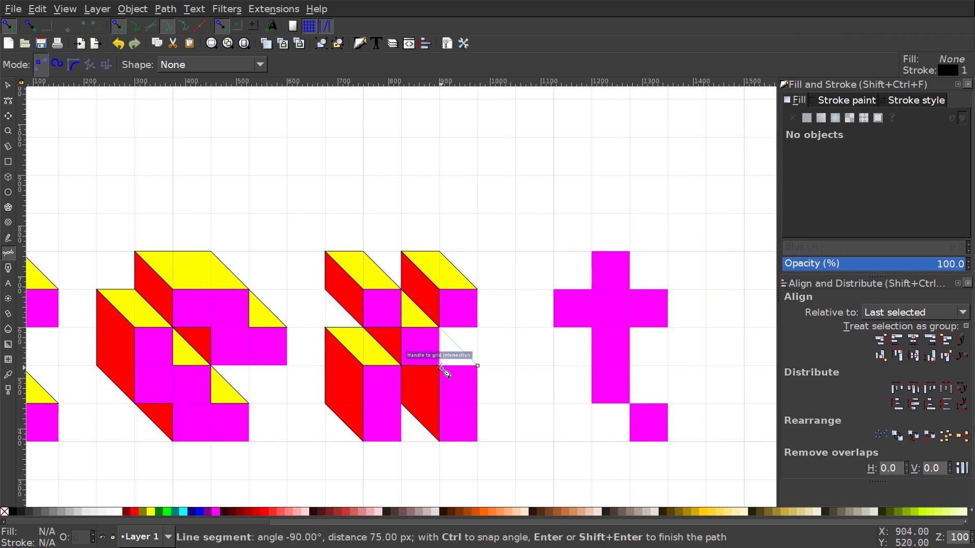
click(439, 366)
click(478, 366)
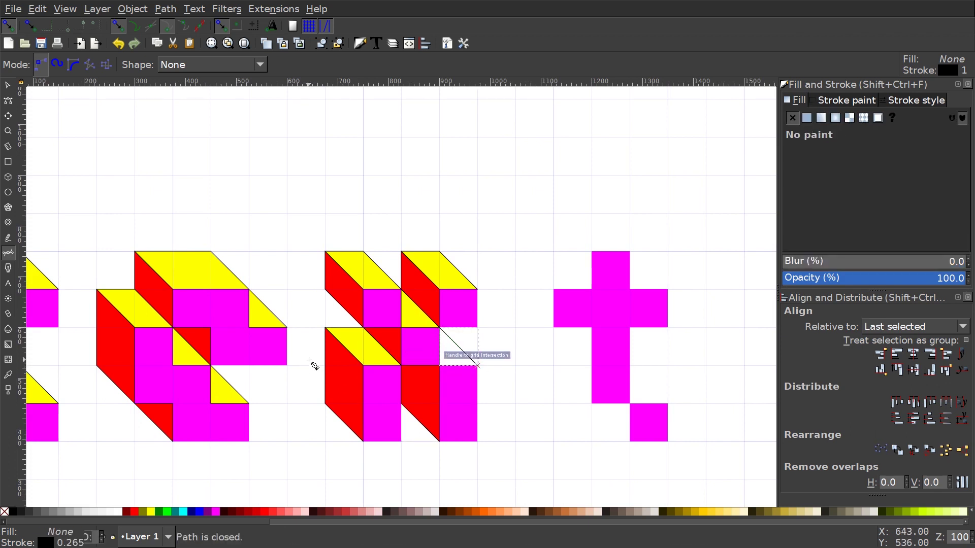
scroll(311, 361, left, 2)
click(151, 511)
scroll(523, 337, left, 6)
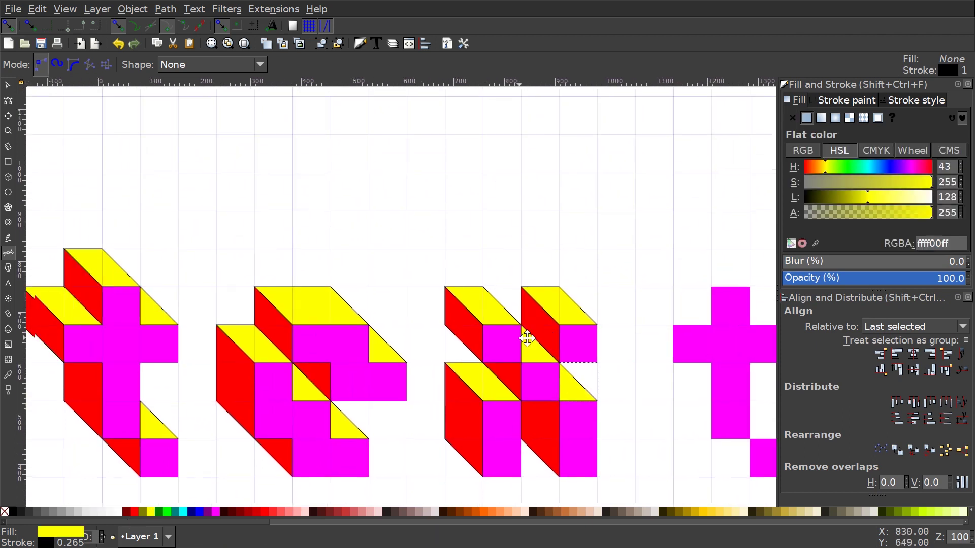
- Duplicate the first t's eight yellow and red faces and place the copies on the final t, 1200 px to the right
click(11, 85)
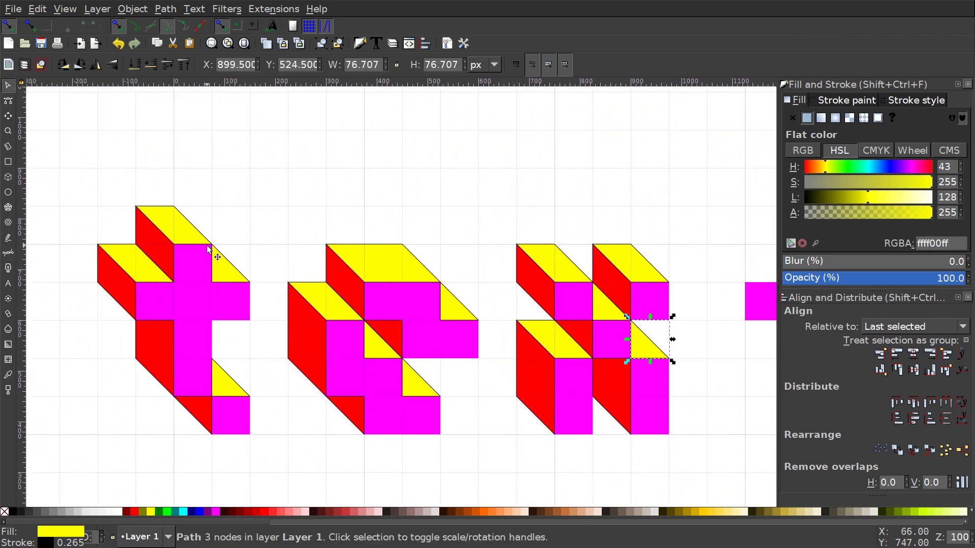
click(168, 227)
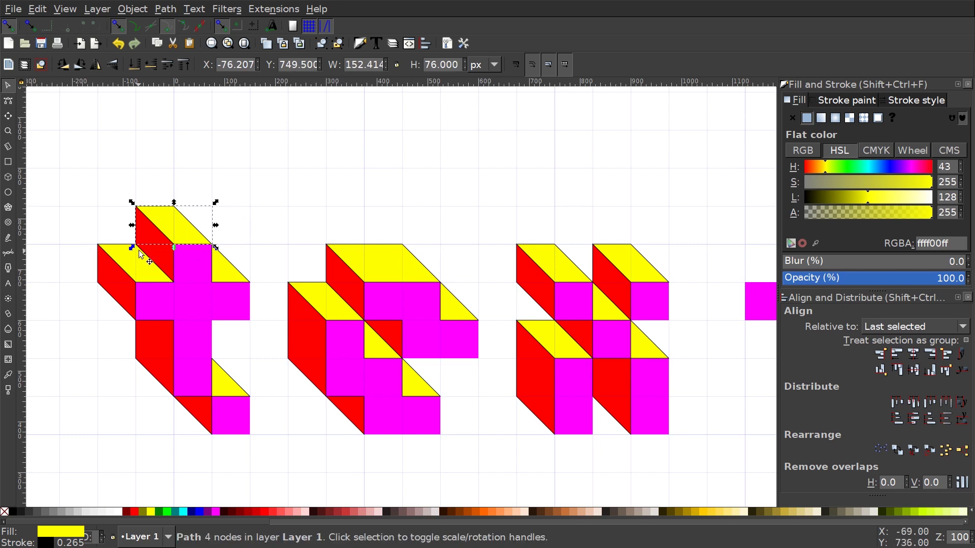
shift+click(153, 242)
shift+click(141, 274)
shift+click(114, 278)
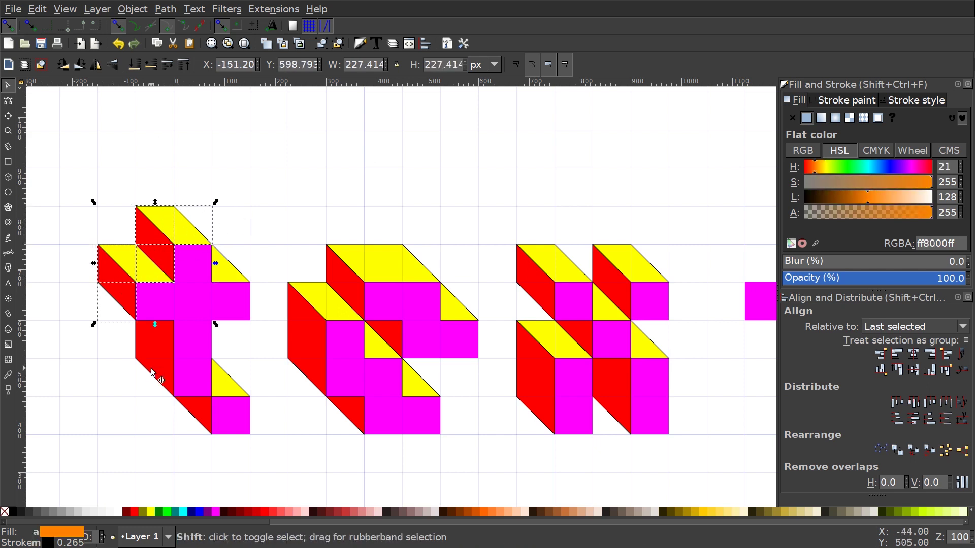
shift+click(152, 373)
shift+click(201, 419)
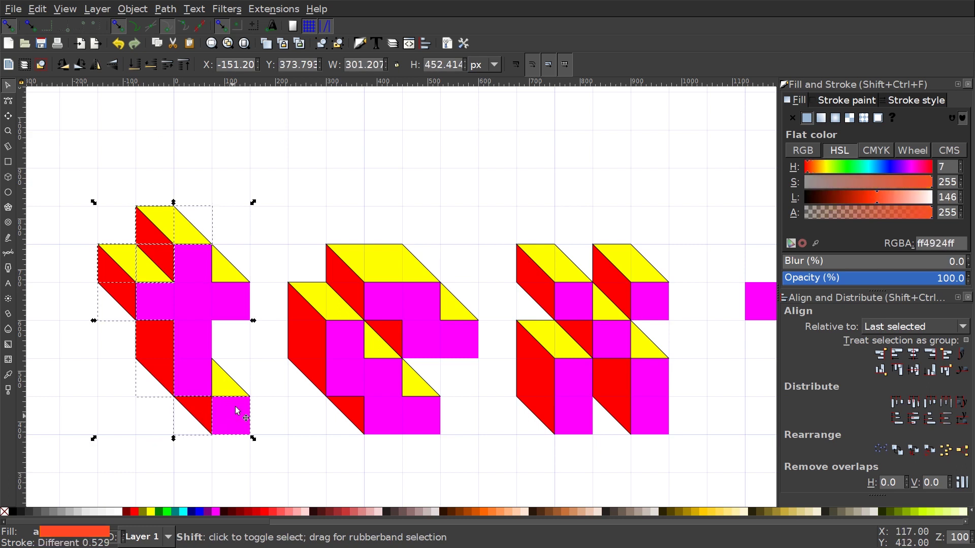
shift+click(228, 384)
shift+click(233, 272)
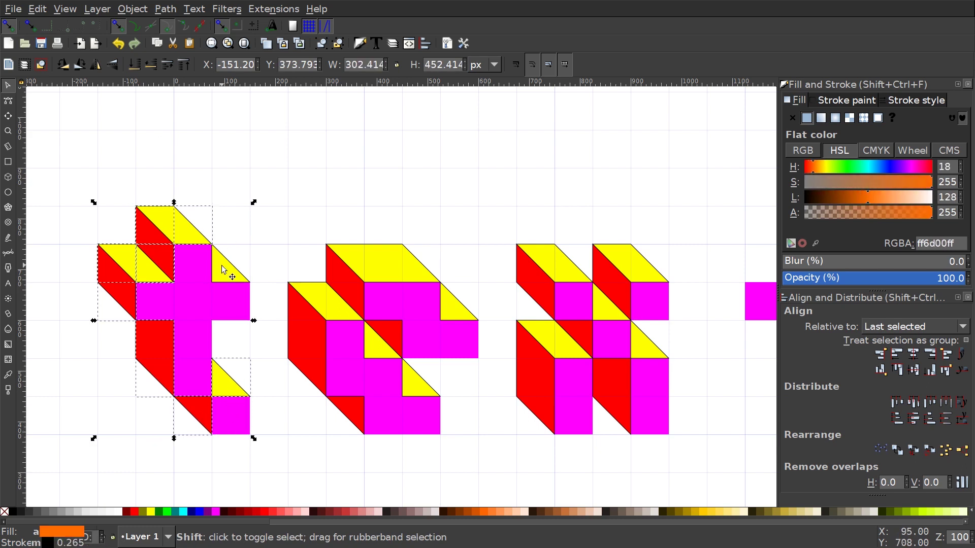
shift+click(222, 268)
drag(310, 317, 297, 291)
key(ctrl+c)
drag(306, 339, 230, 332)
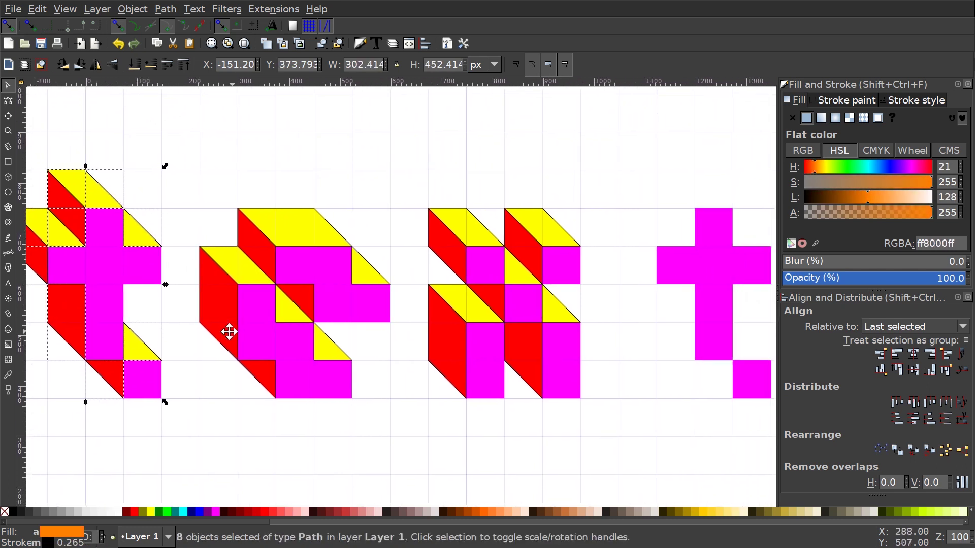
drag(43, 302, 500, 316)
click(560, 438)
drag(225, 380, 345, 400)
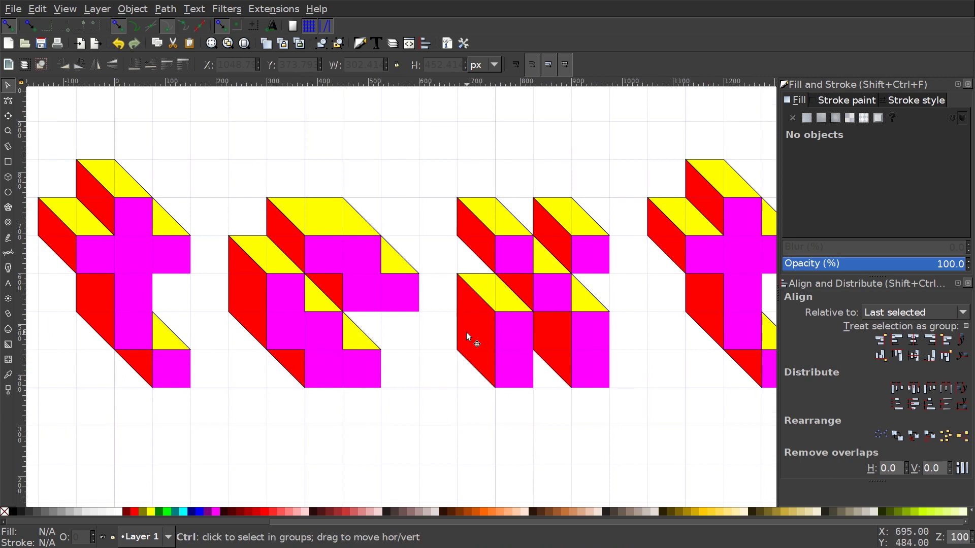
- Hide the page grid to show the finished word on a plain background
ctrl+scroll(464, 333, down, 2)
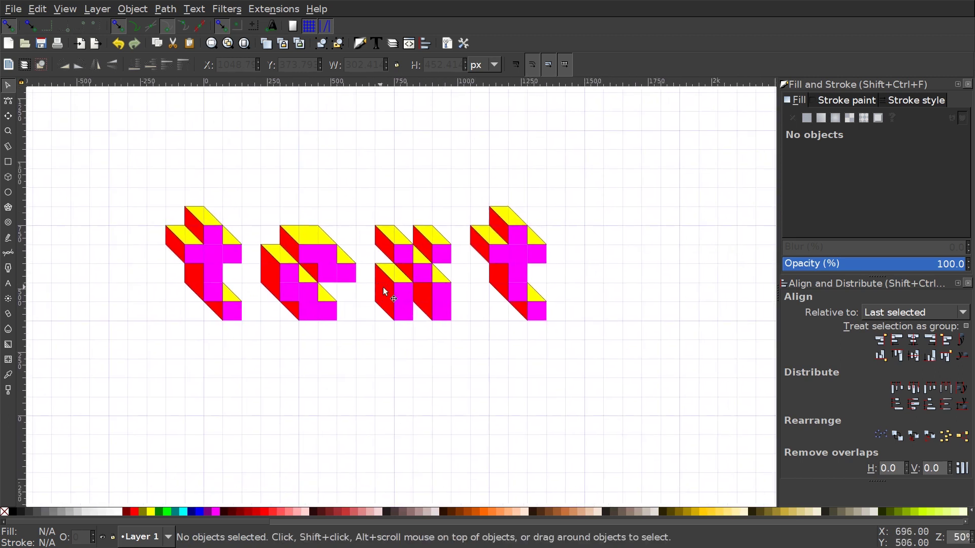
scroll(356, 274, left, 2)
scroll(366, 285, up, 1)
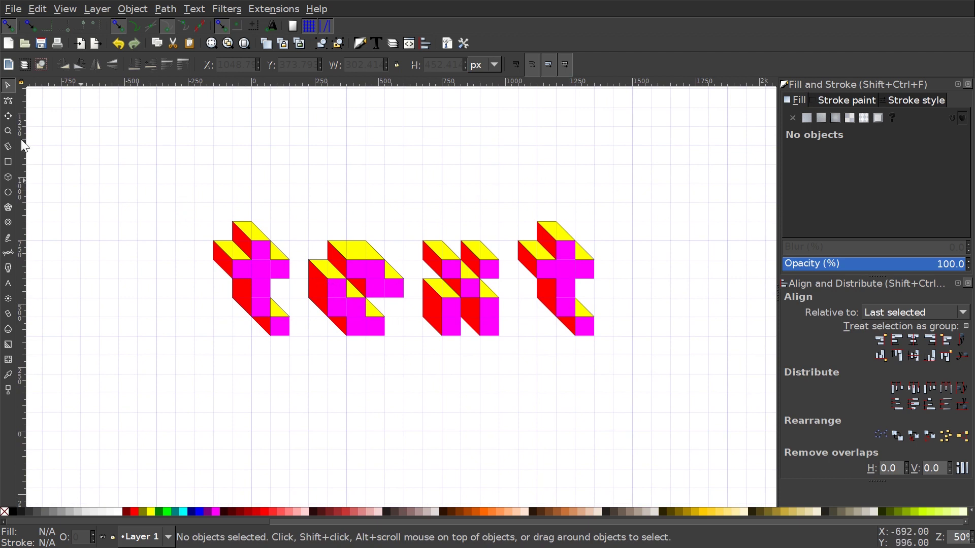
click(65, 10)
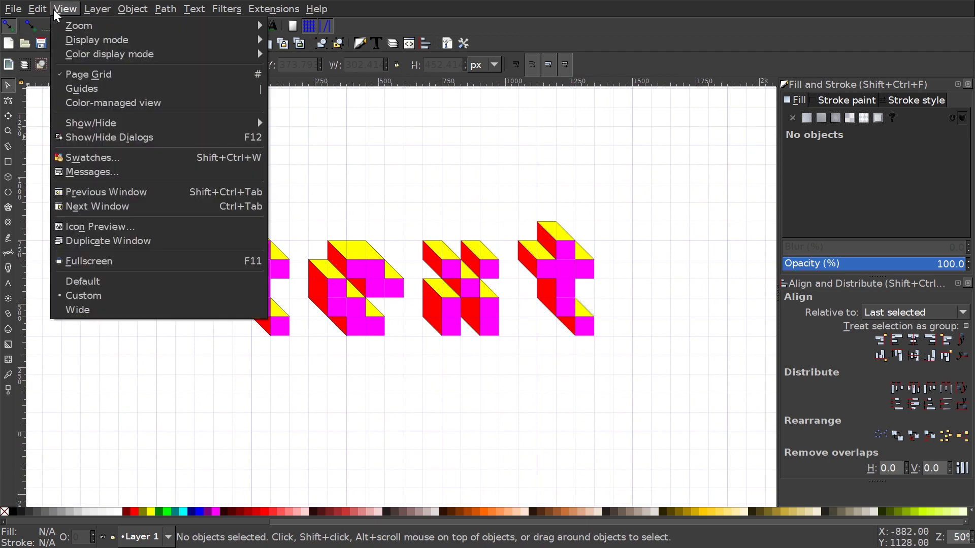
click(81, 74)
drag(474, 422, 481, 346)
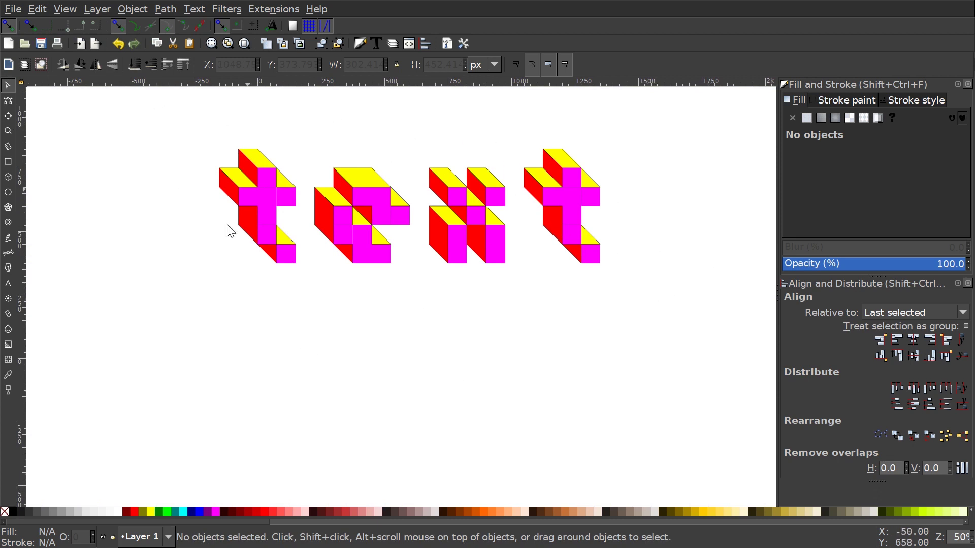
- Select all the pieces of the four letters together
drag(695, 341, 143, 90)
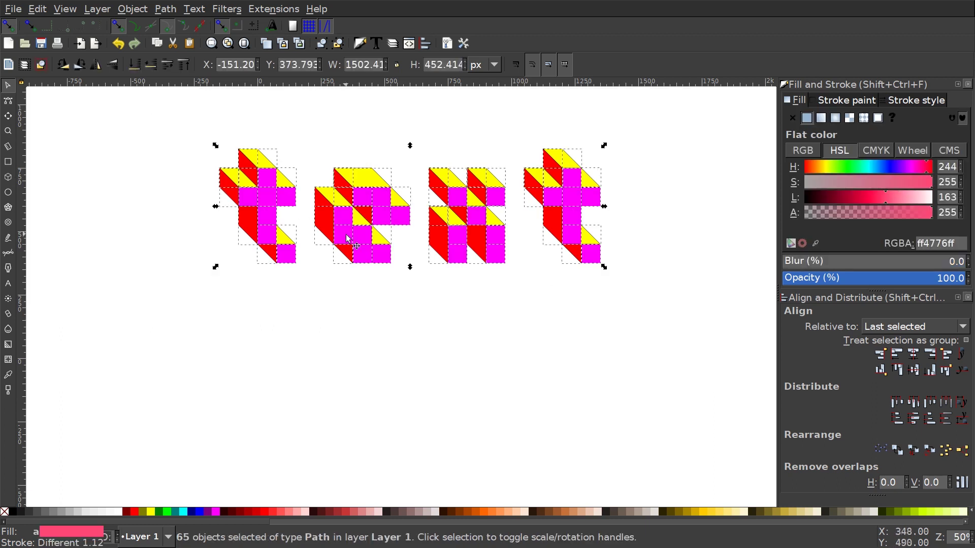
scroll(335, 262, up, 2)
scroll(328, 280, right, 2)
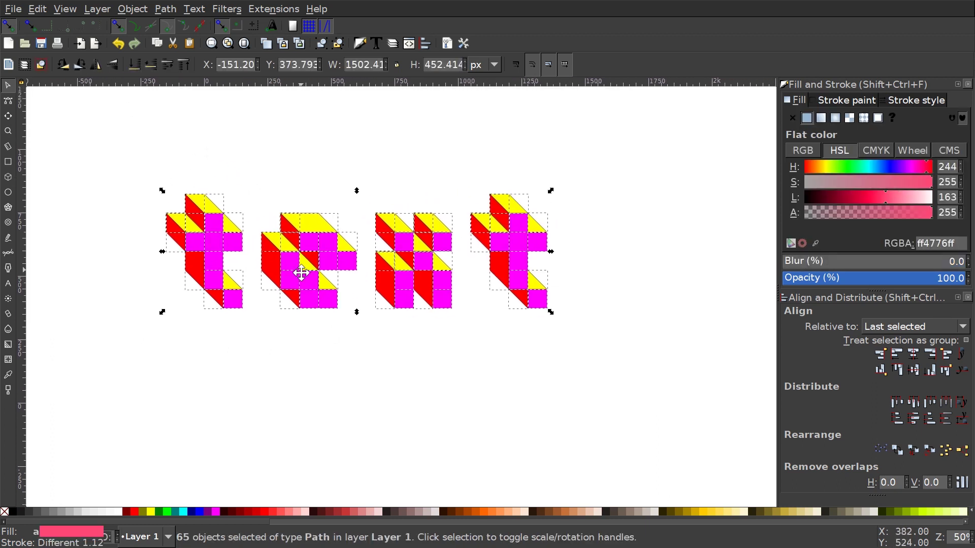
scroll(360, 256, left, 2)
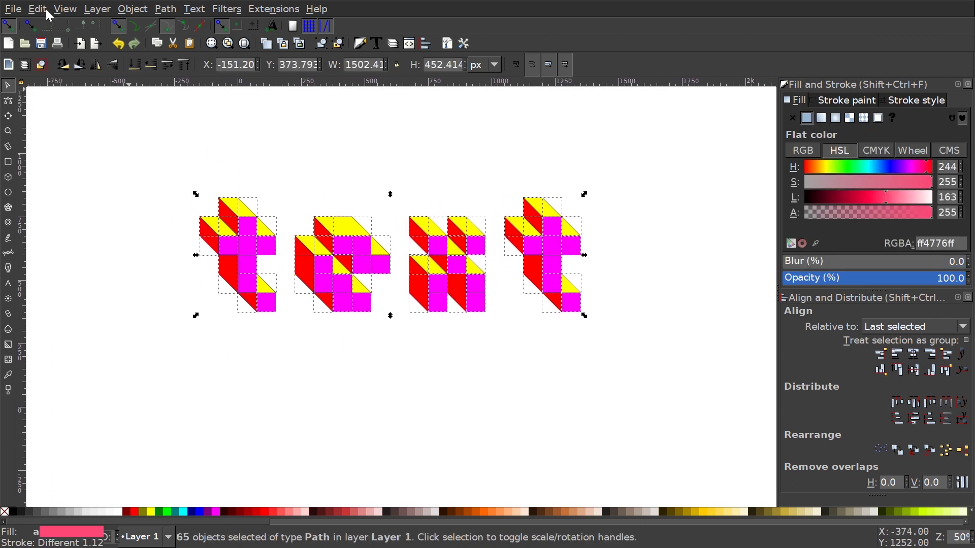
- Turn the page grid on and off again
click(65, 9)
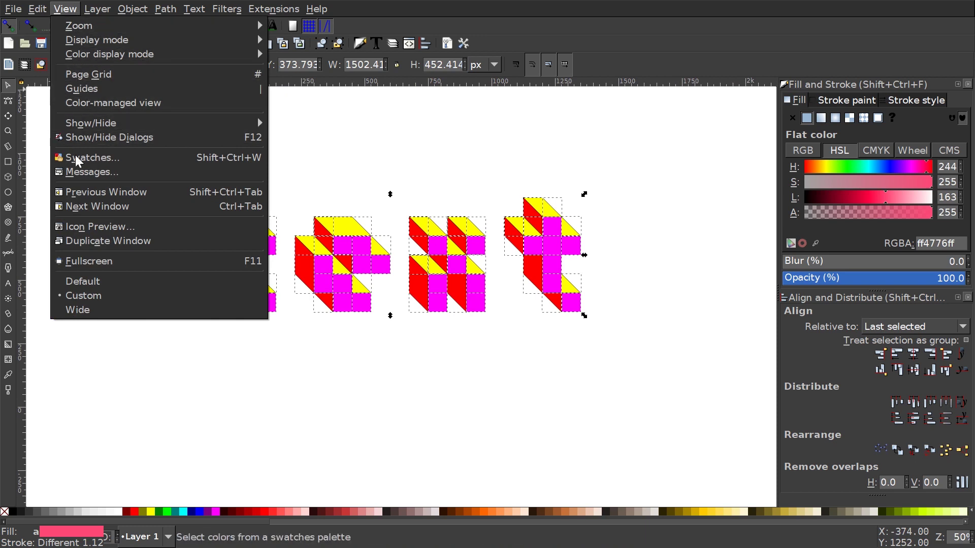
click(81, 75)
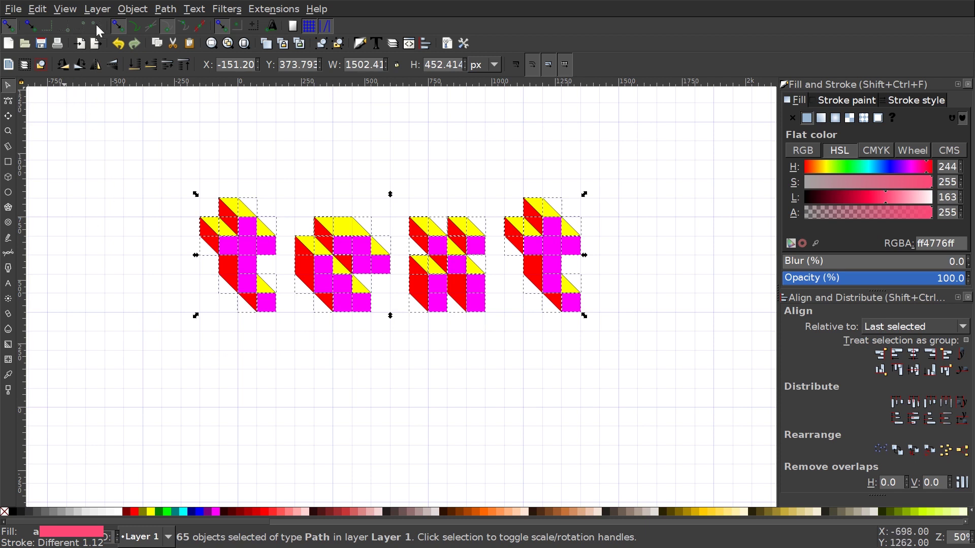
click(75, 7)
click(77, 74)
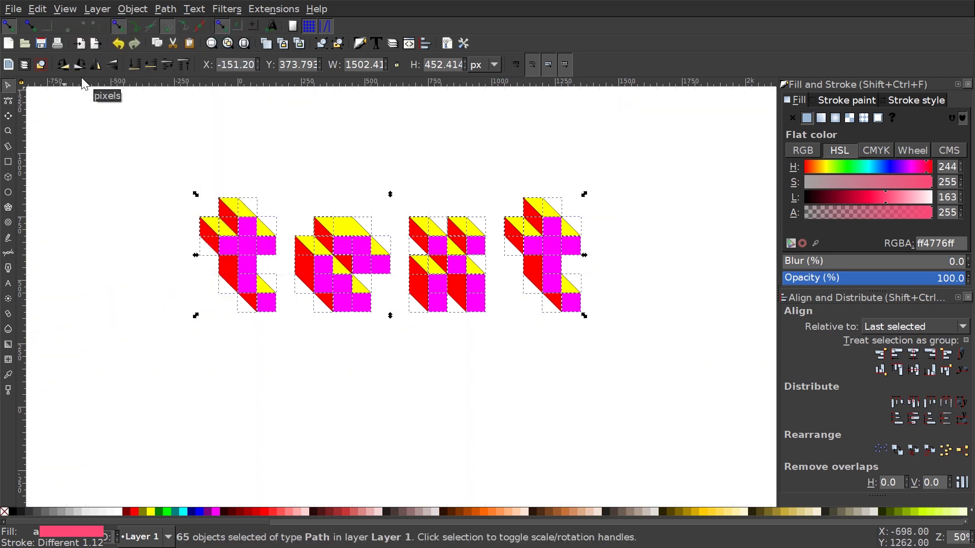
- Duplicate the whole word and place the copy about 830 px below the original
drag(461, 349, 435, 246)
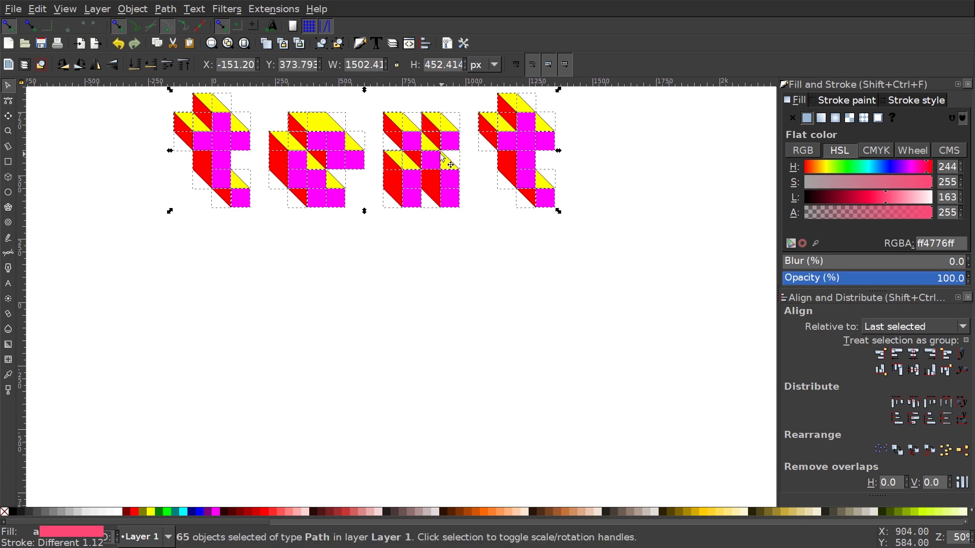
key(ctrl+d)
drag(435, 158, 528, 260)
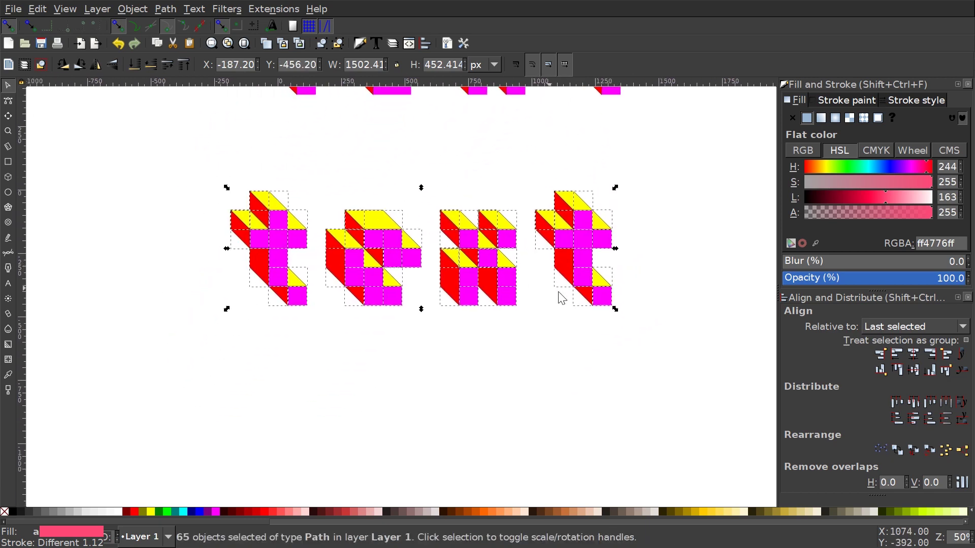
- Scale the copied word down proportionally around its center to about 526 px wide and inspect its outlines up close
key(1)
drag(417, 253, 389, 346)
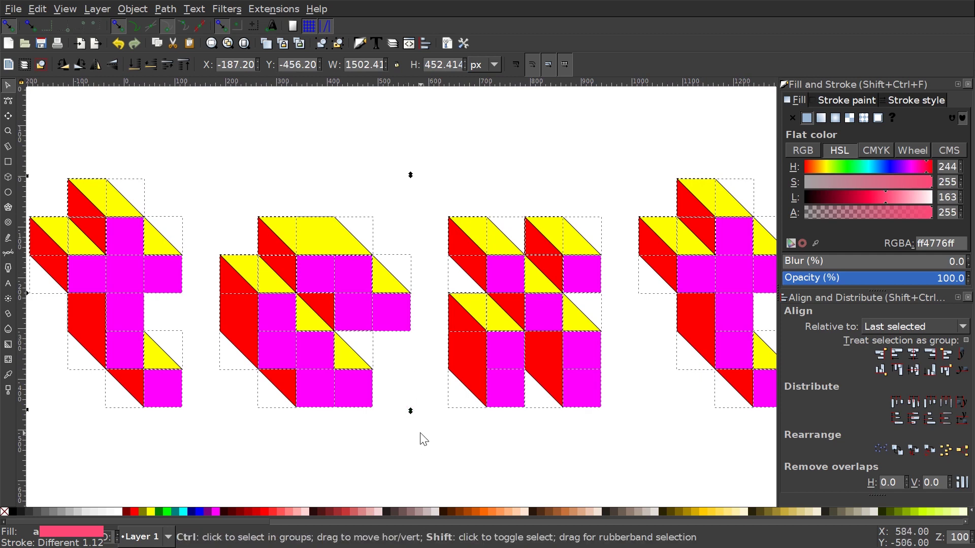
drag(412, 413, 450, 338)
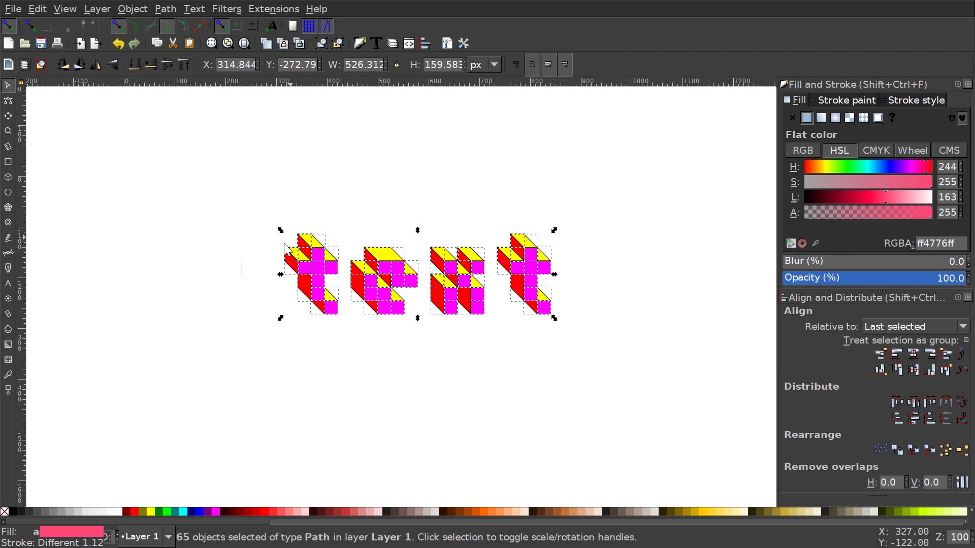
scroll(459, 292, up, 4)
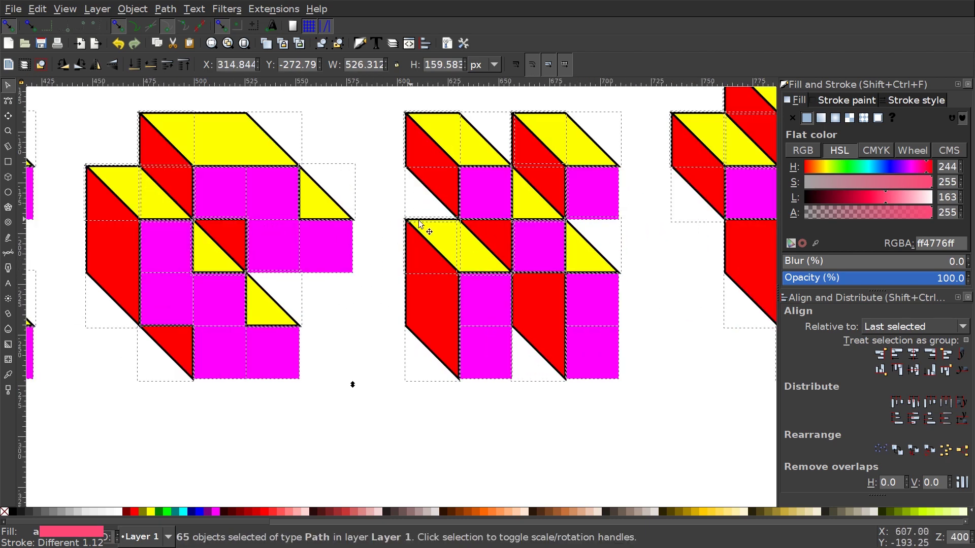
scroll(419, 224, down, 4)
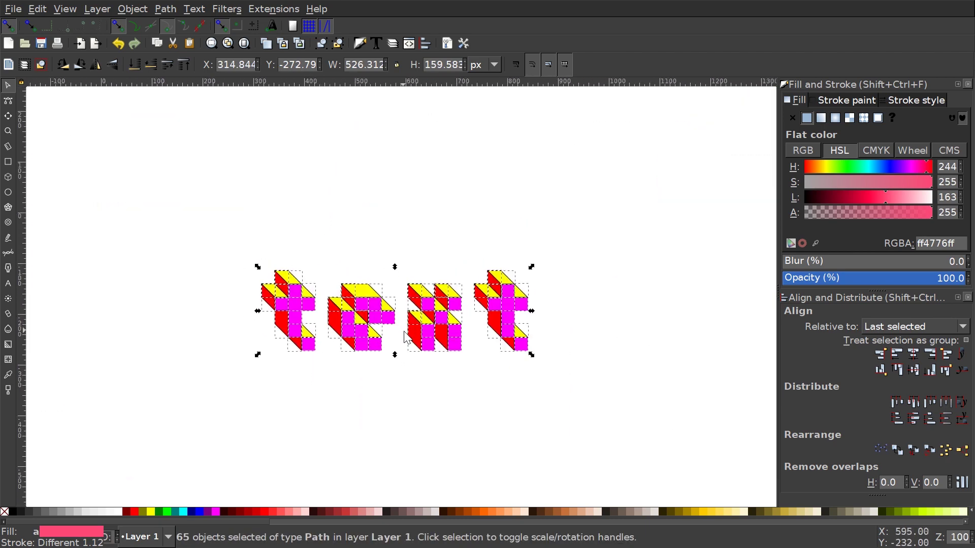
- Remove the stroke from all pieces of the scaled-down word and deselect them
drag(557, 368, 543, 363)
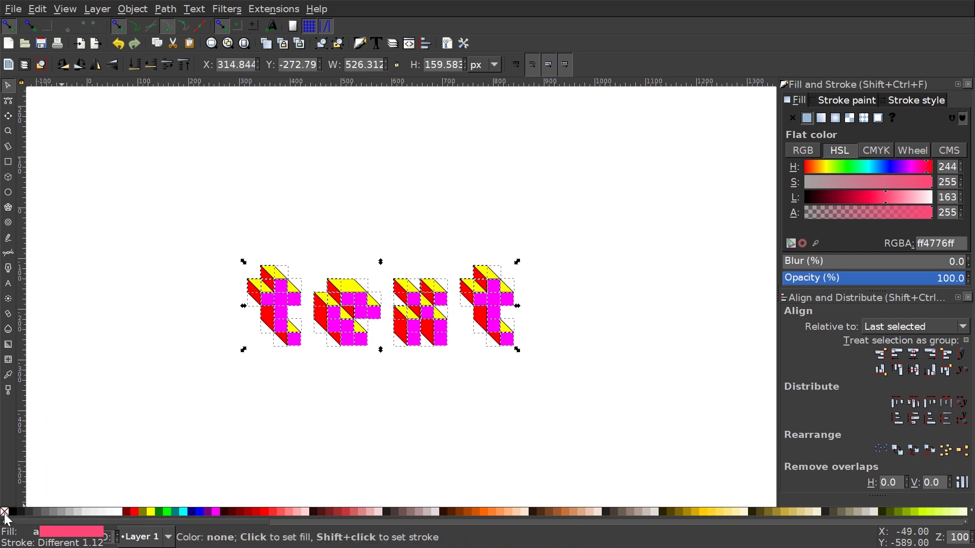
key(shift)
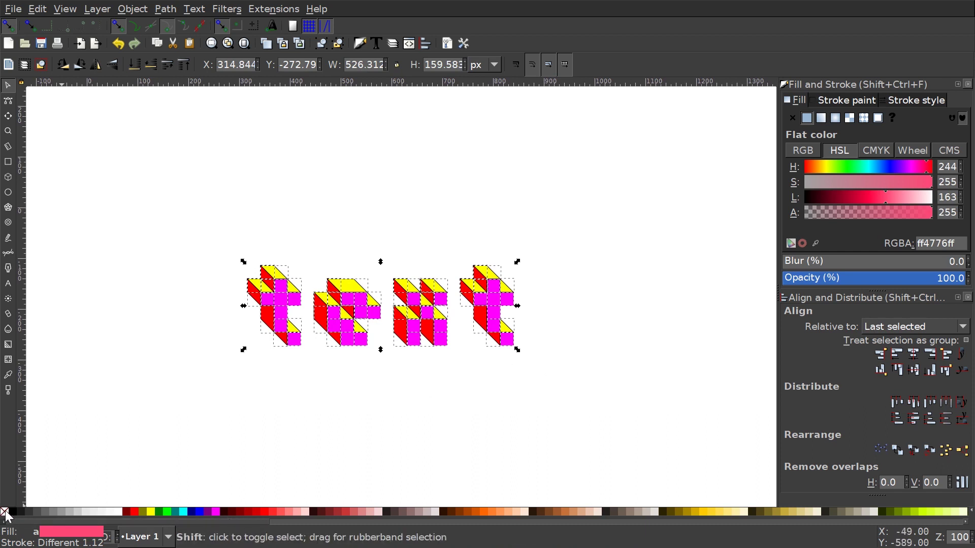
shift+click(5, 513)
scroll(593, 346, left, 1)
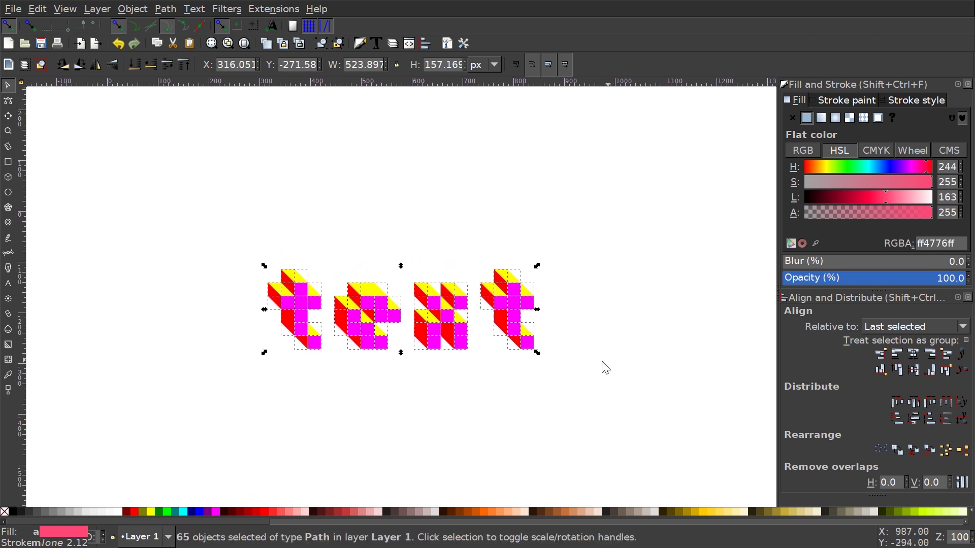
key(Escape)
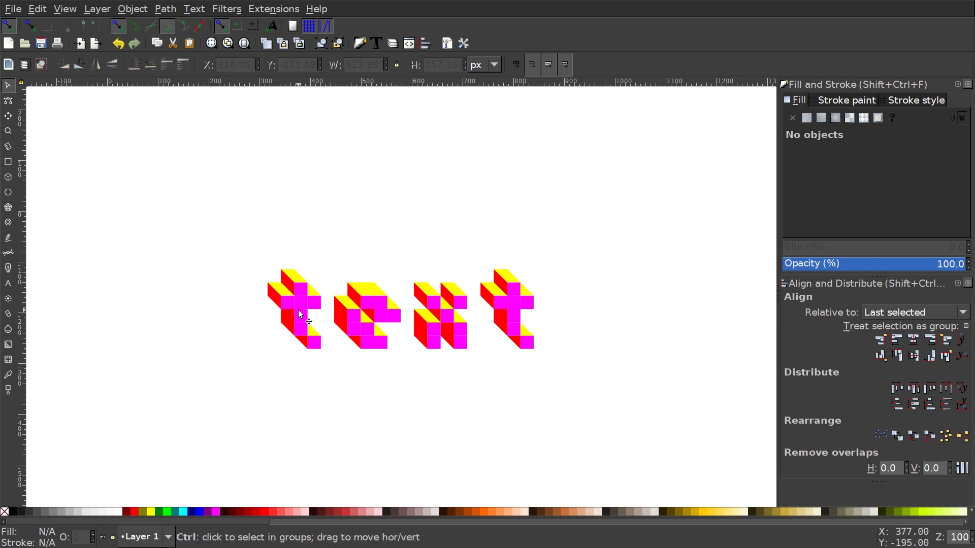
- Group all 15 pieces of the first t in the scaled-down word
scroll(304, 317, up, 2)
scroll(299, 310, up, 1)
drag(355, 378, 328, 317)
drag(365, 422, 150, 406)
scroll(291, 403, down, 10)
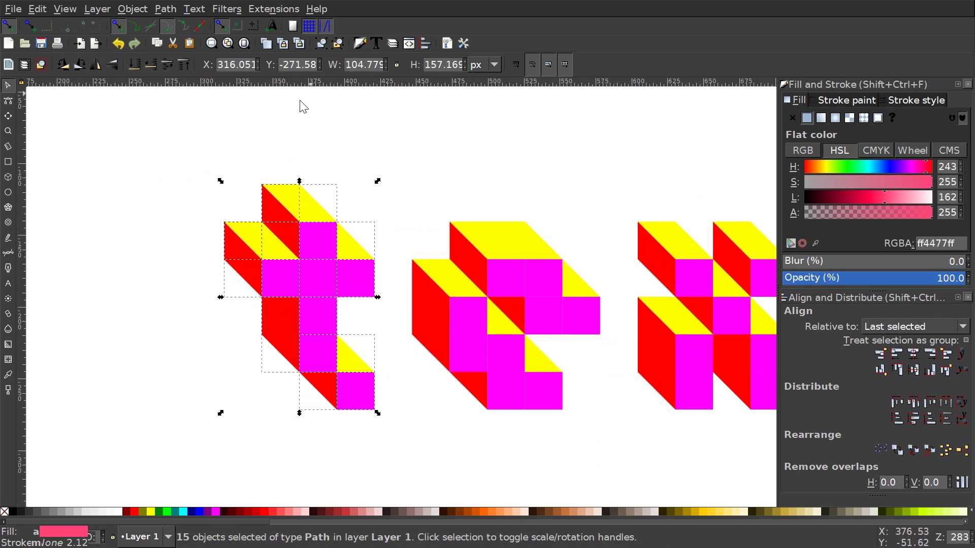
scroll(340, 365, up, 1)
scroll(340, 366, right, 1)
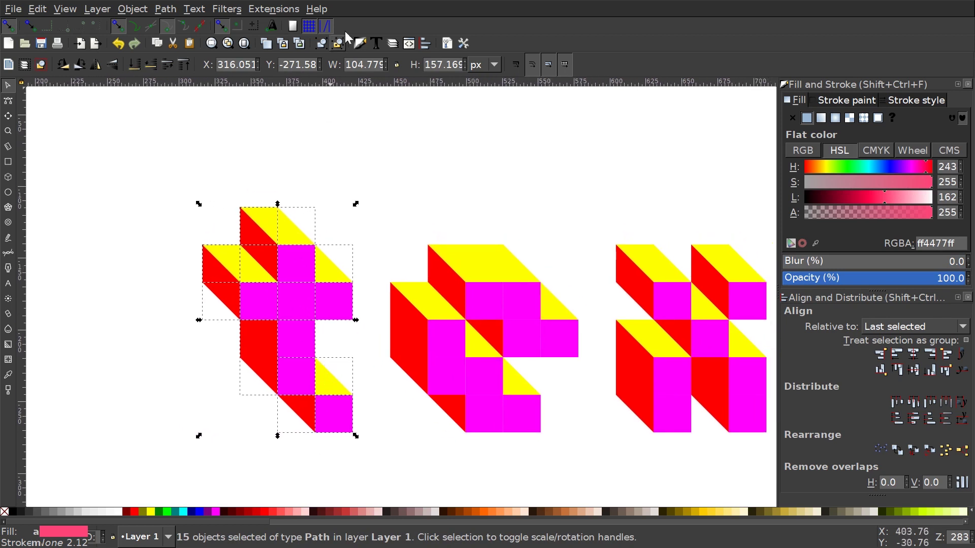
click(321, 43)
- Group all 18 pieces of the letter e in the scaled-down word
scroll(496, 298, down, 3)
scroll(496, 298, right, 3)
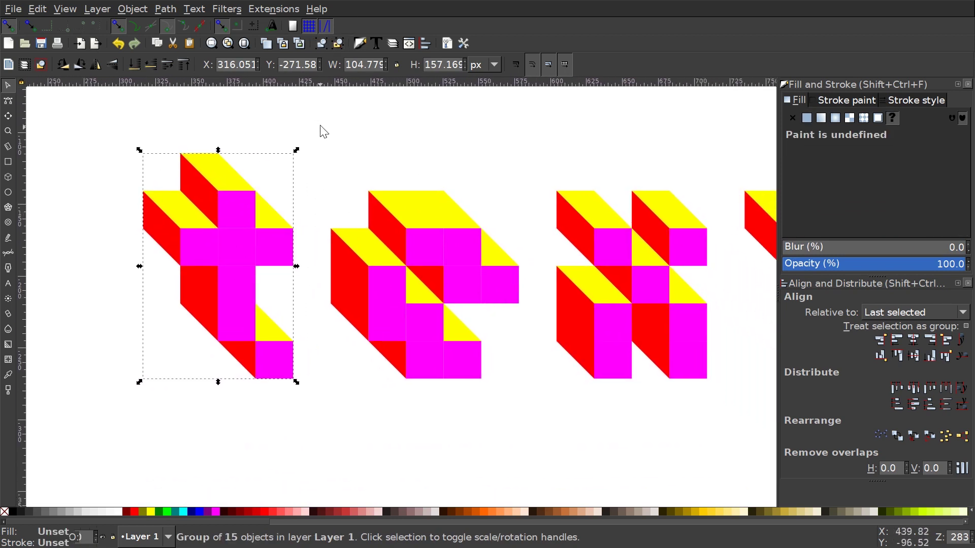
drag(312, 124, 537, 428)
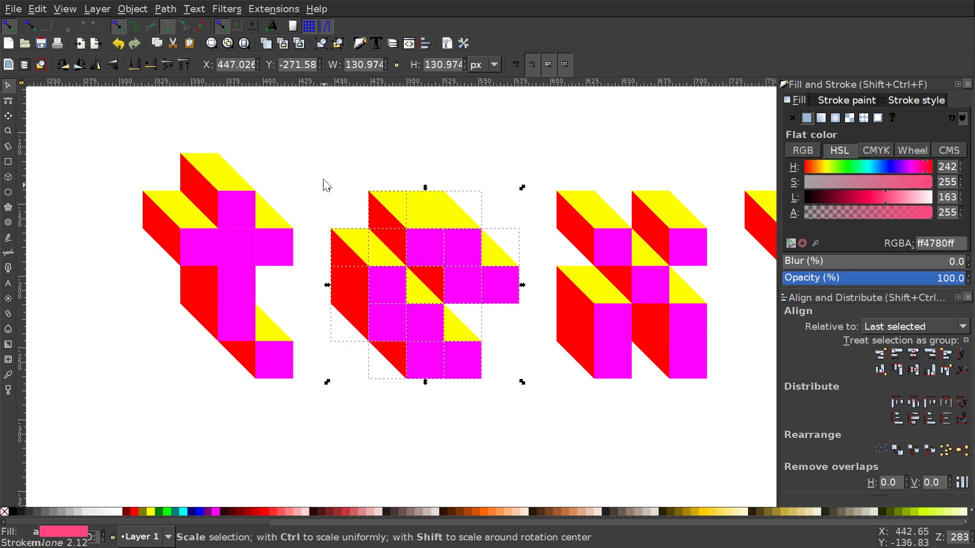
click(325, 43)
scroll(462, 366, right, 7)
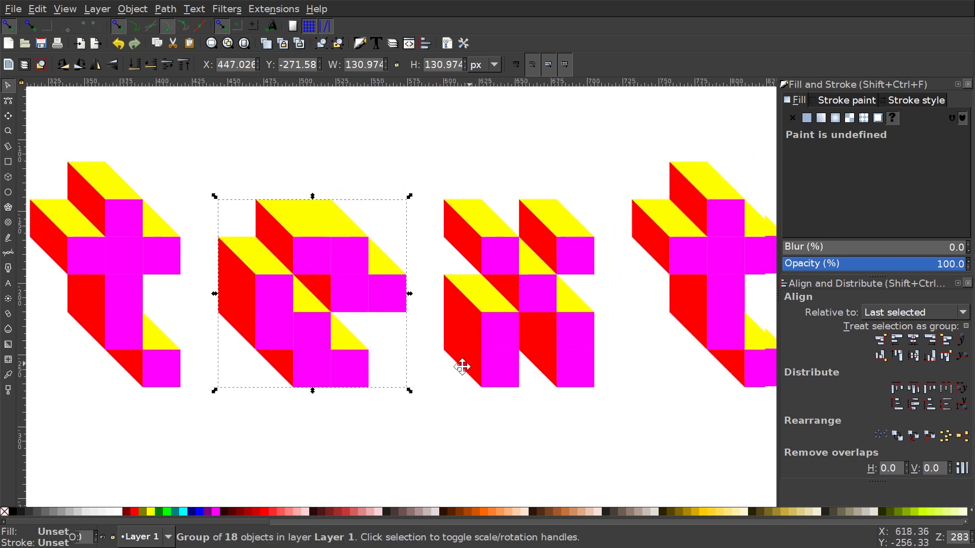
- Group all 17 pieces of the letter x
drag(395, 142, 582, 432)
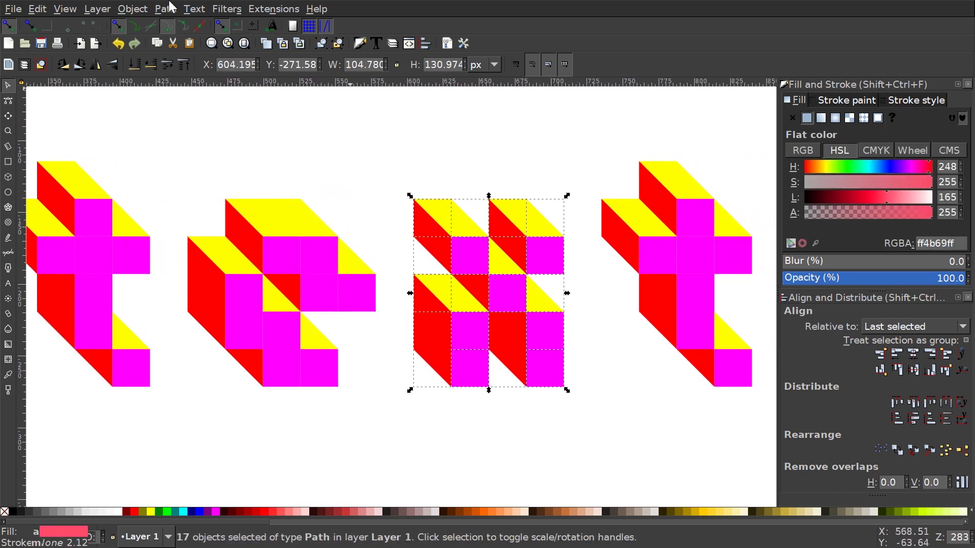
click(325, 44)
scroll(426, 324, right, 8)
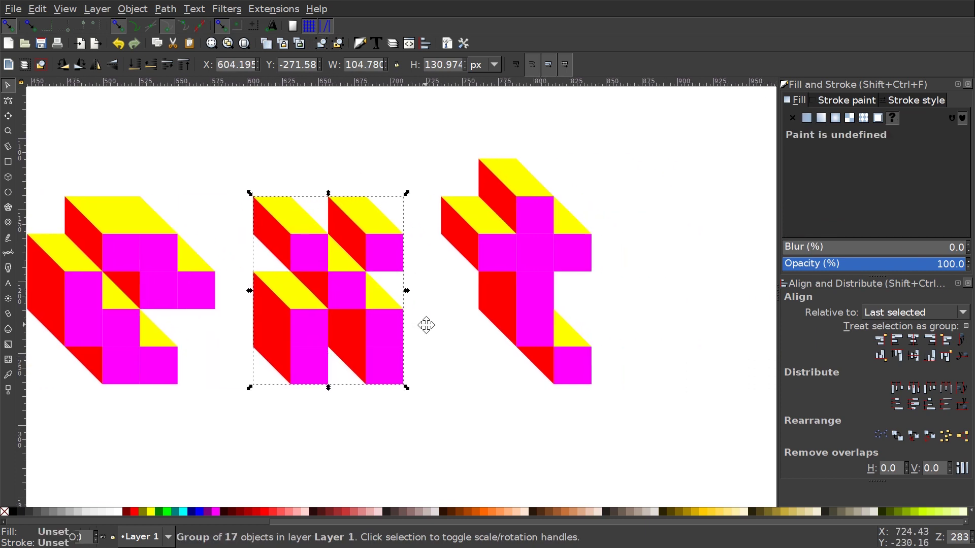
- Group all 15 pieces of the last t
drag(698, 470, 424, 113)
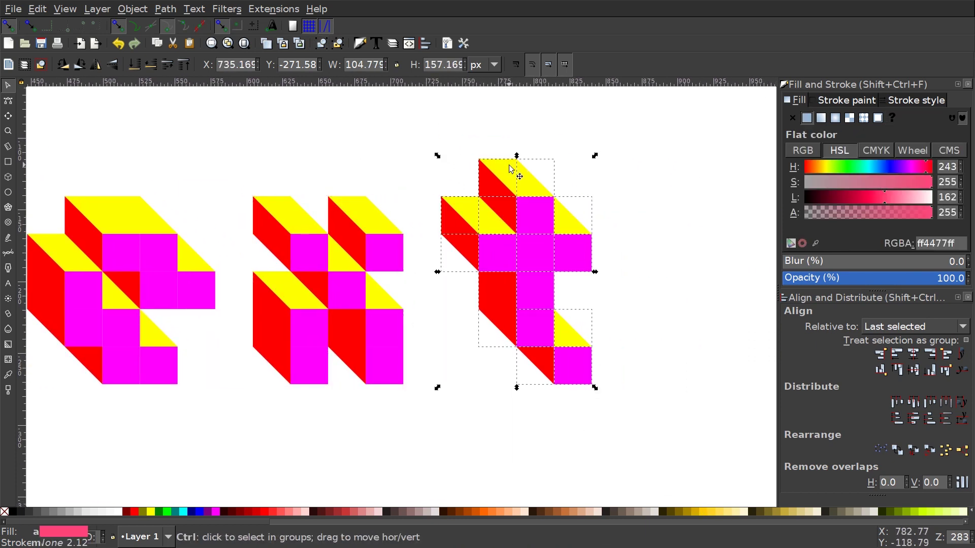
key(ctrl+g)
scroll(674, 358, left, 3)
scroll(673, 359, up, 1)
scroll(673, 359, right, 3)
scroll(589, 348, down, 2)
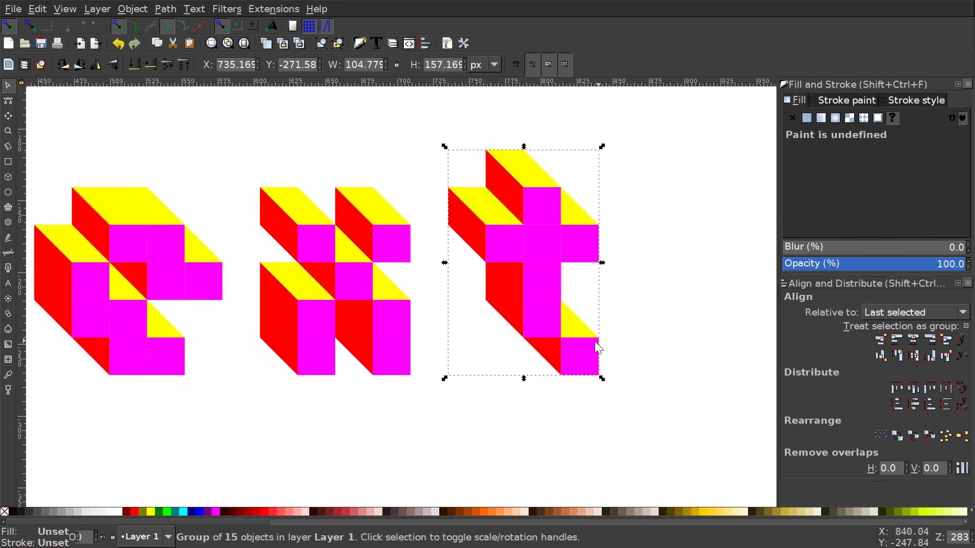
scroll(559, 278, right, 1)
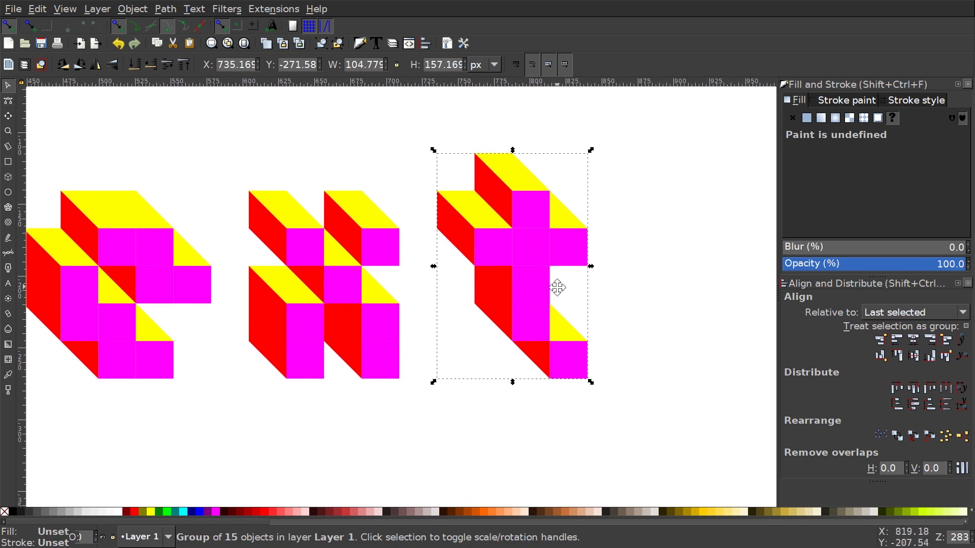
- Align the last t's left edge to the right edge of the x and group the two letters
shift+click(388, 253)
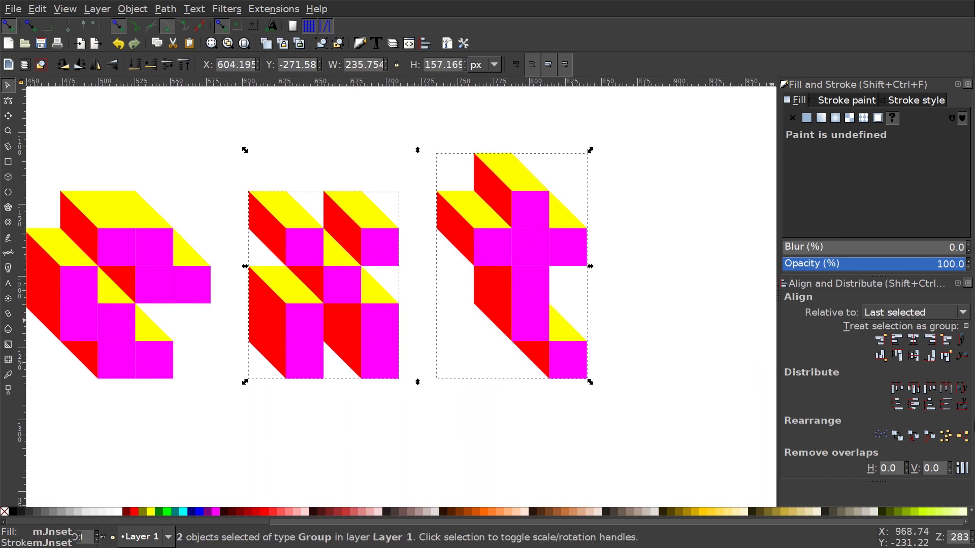
click(948, 343)
scroll(583, 265, left, 4)
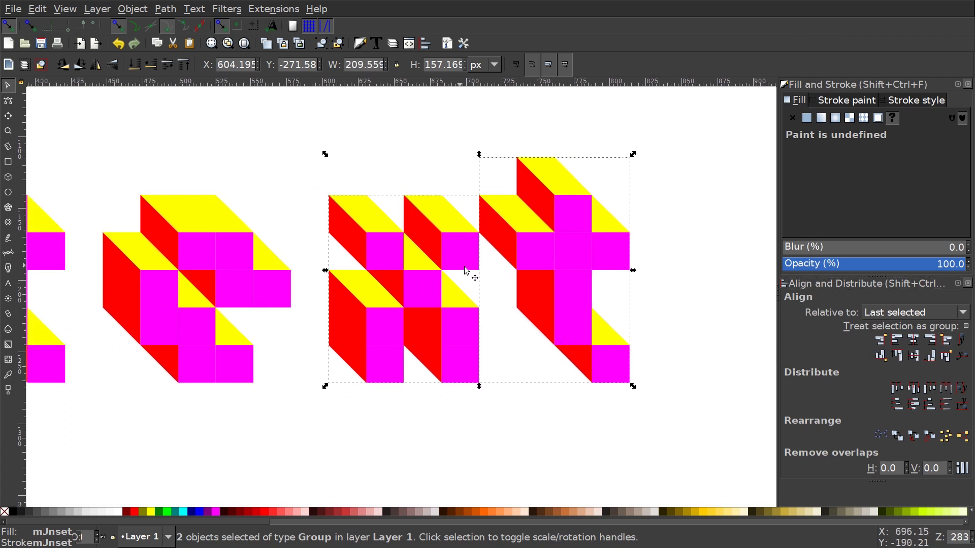
scroll(398, 331, left, 2)
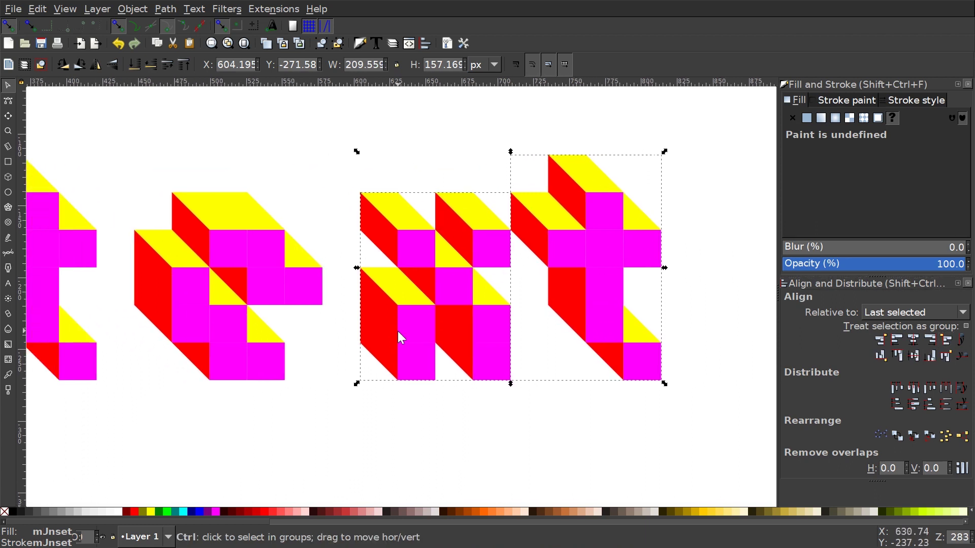
key(ctrl+g)
scroll(401, 356, left, 1)
drag(387, 361, 486, 361)
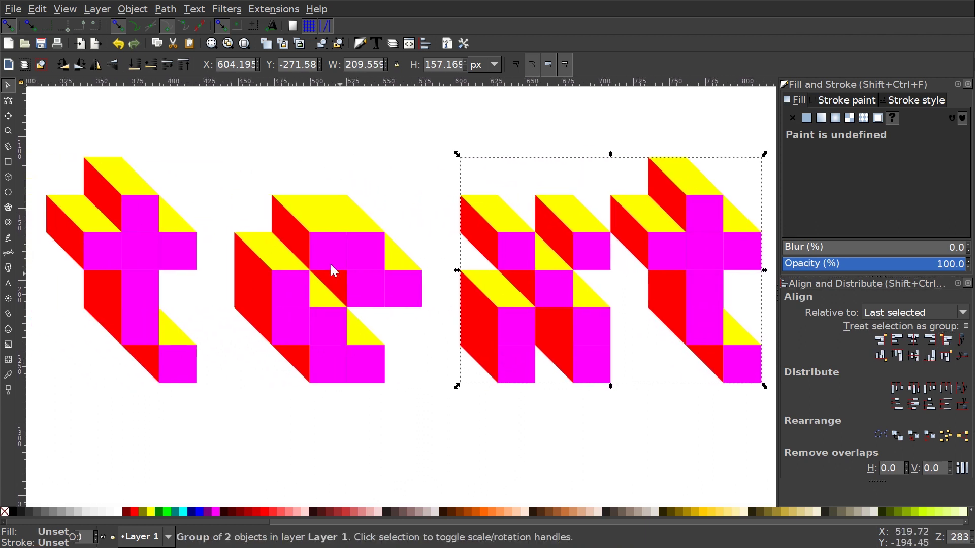
drag(654, 322, 611, 351)
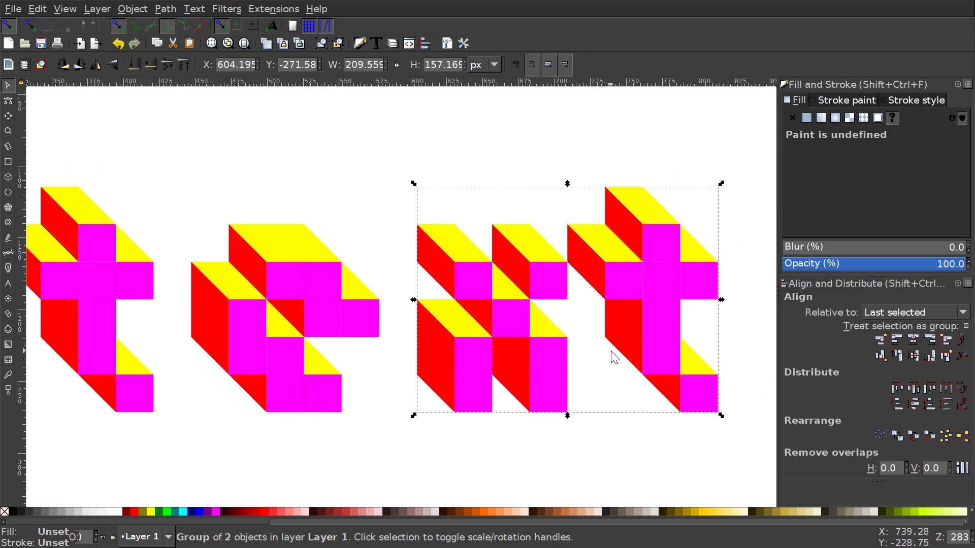
- Align the x-t group's left edge to the right edge of the e and group them together
shift+click(309, 290)
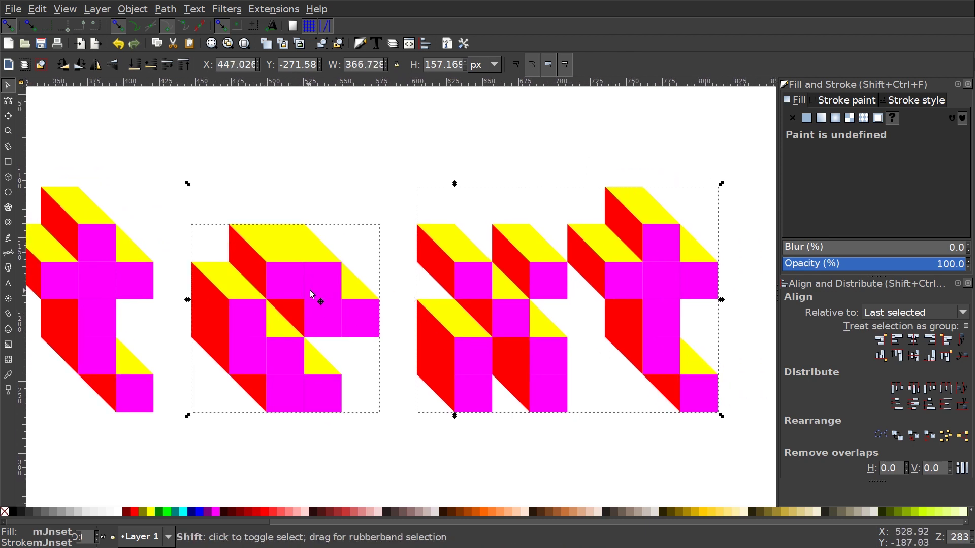
click(946, 339)
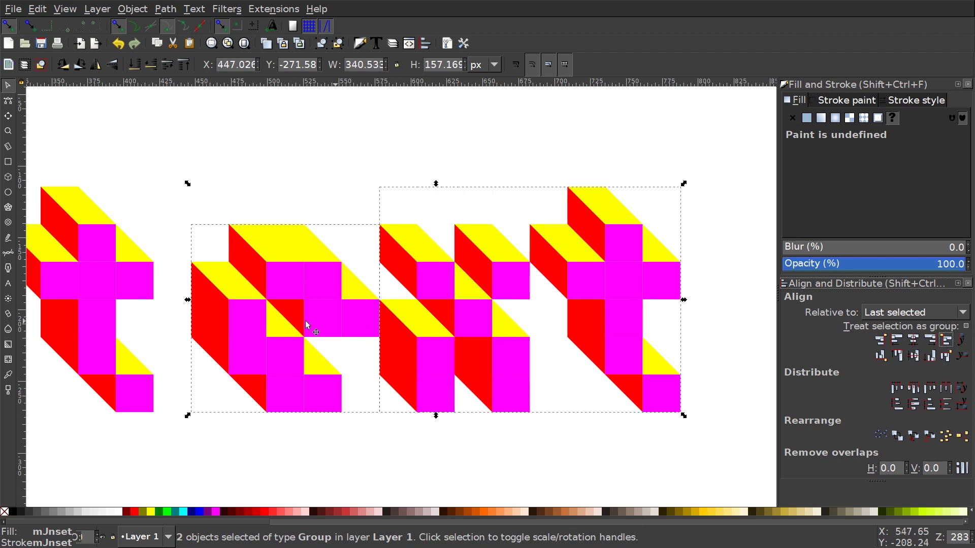
scroll(391, 312, left, 4)
scroll(391, 312, right, 3)
scroll(523, 331, up, 1)
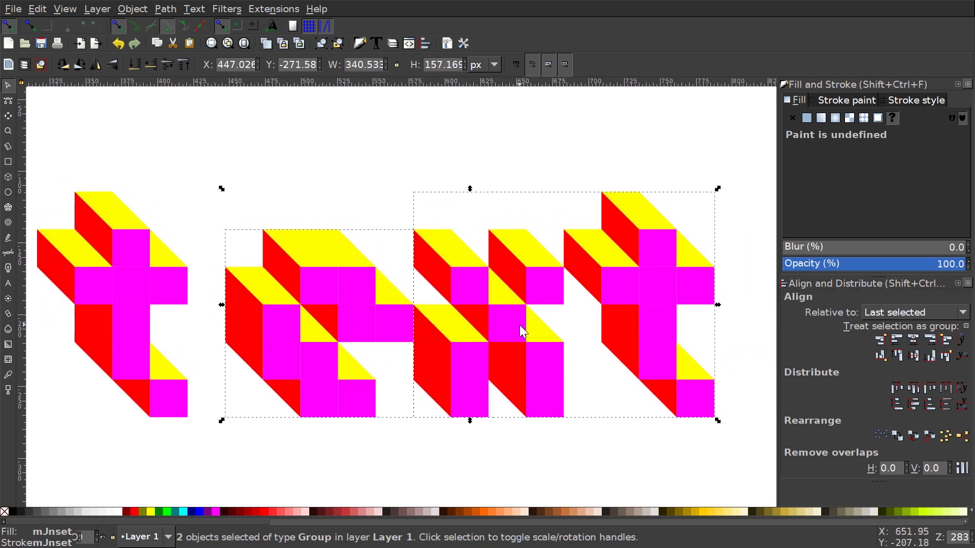
key(ctrl+g)
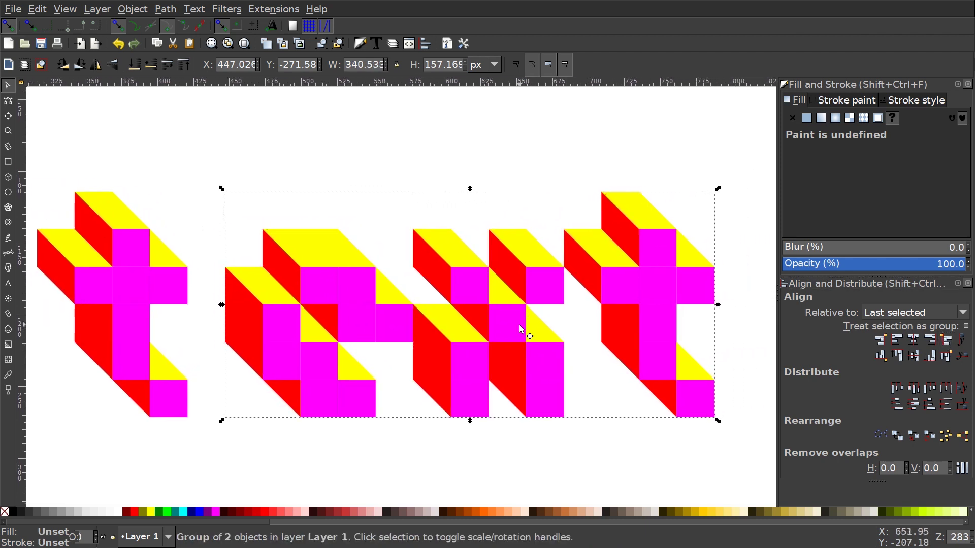
- Align the remaining letters' left edge to the right edge of the first t and group the whole word
shift+click(96, 272)
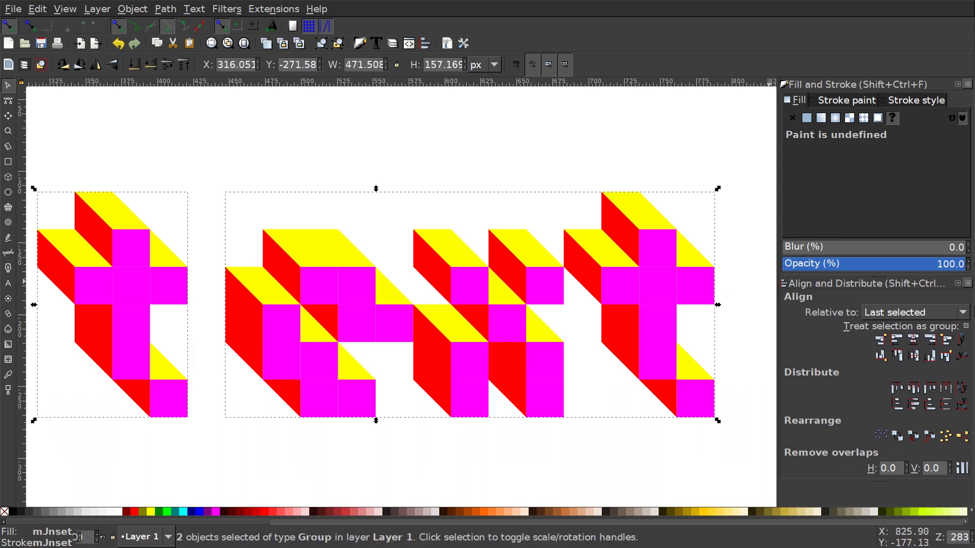
click(944, 342)
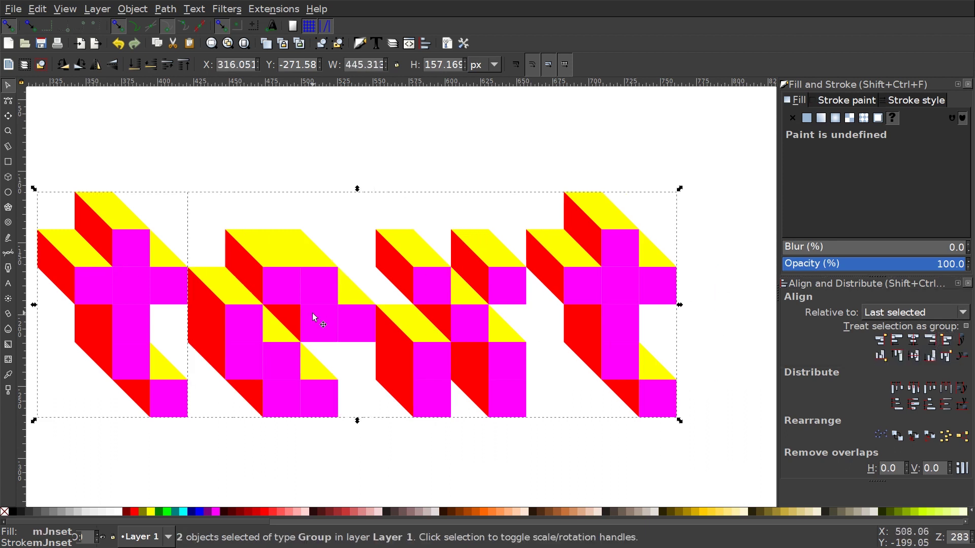
drag(313, 314, 382, 300)
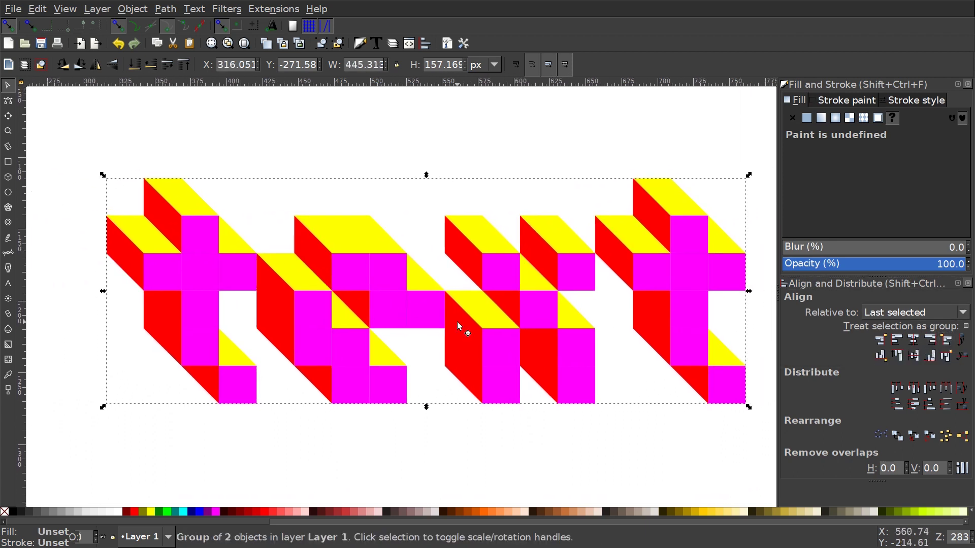
- Skew the grouped word vertically so it rises toward its last letter, about 241 px high, and move it up and to the right
key(1)
drag(479, 335, 502, 370)
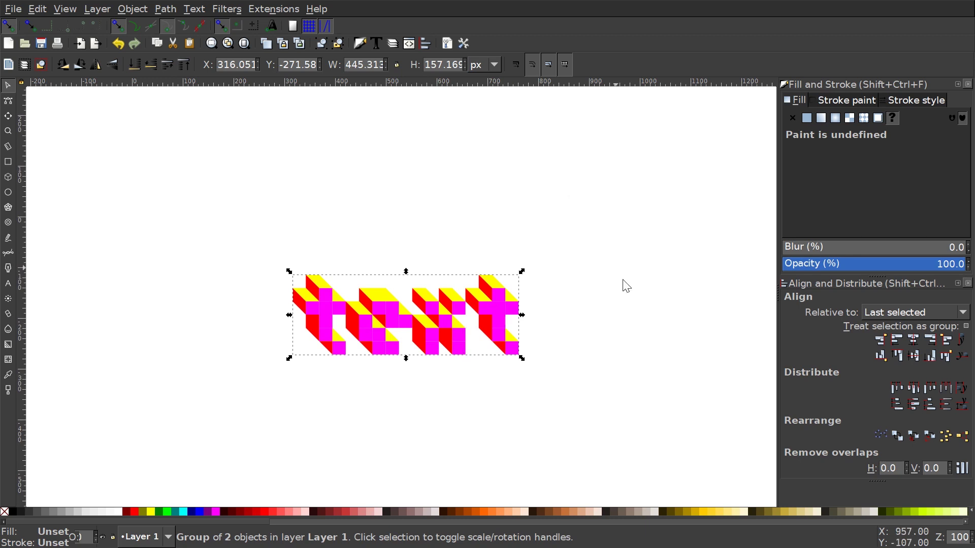
click(497, 300)
key(ctrl)
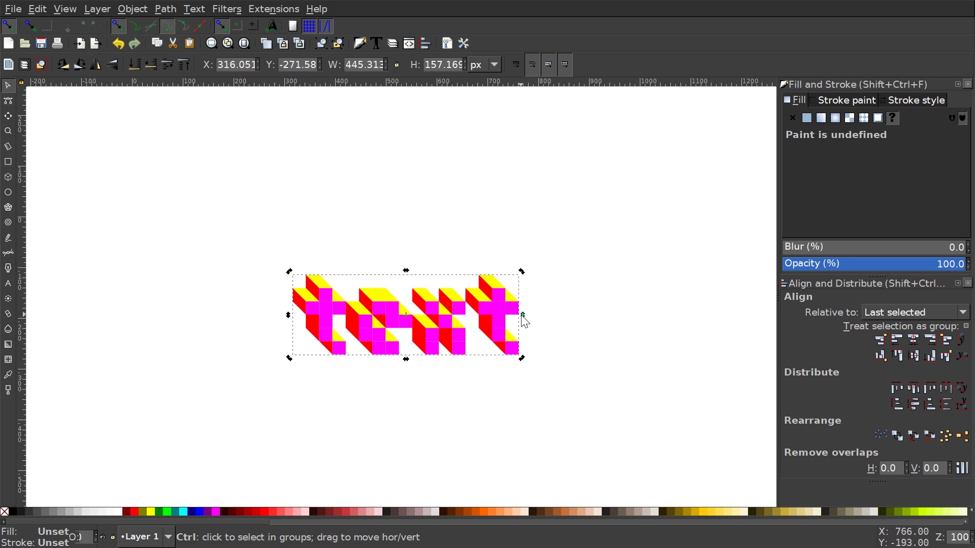
drag(523, 315, 523, 304)
drag(419, 345, 498, 283)
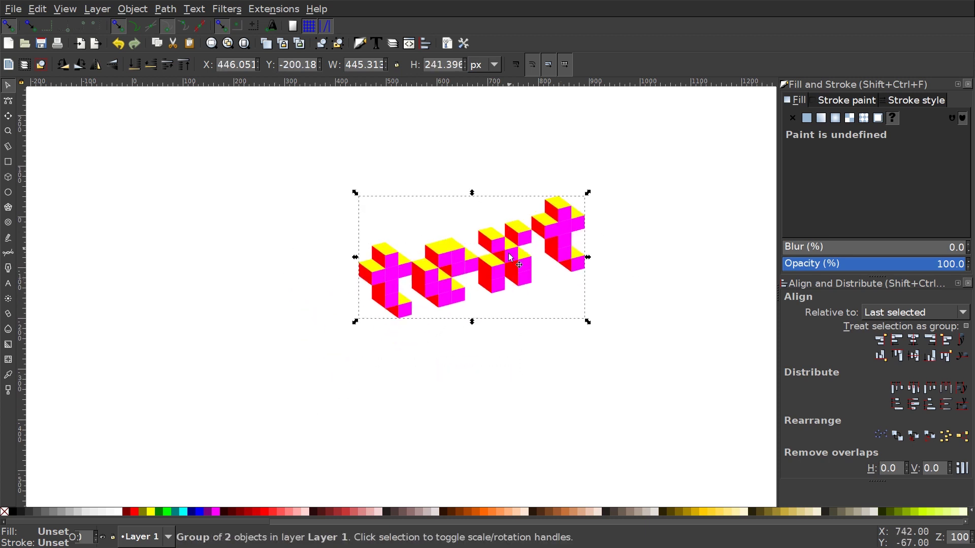
drag(584, 342, 548, 376)
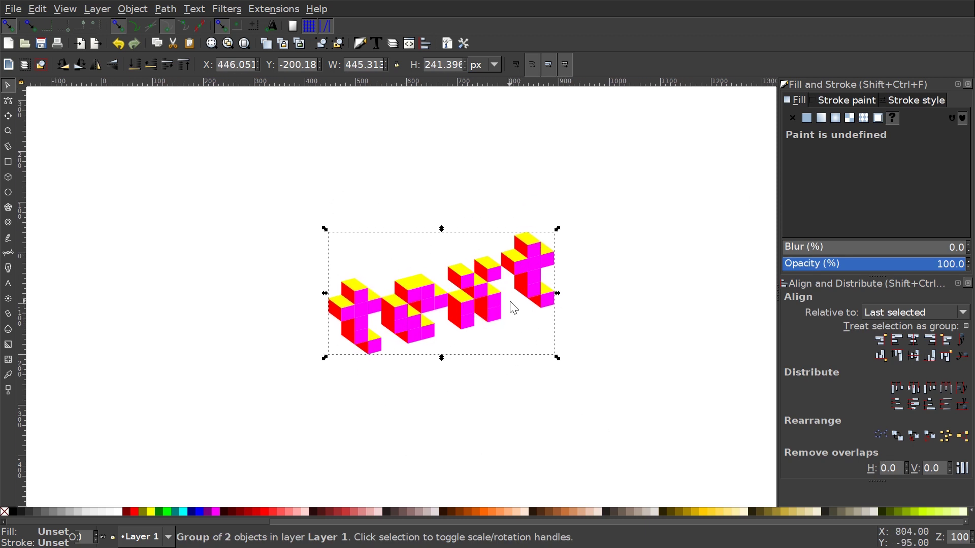
click(495, 303)
drag(552, 308, 526, 282)
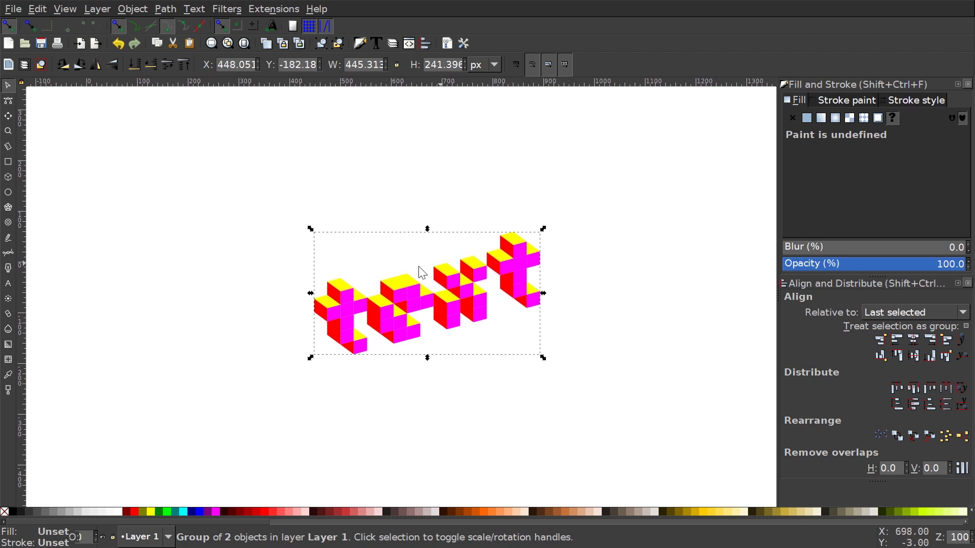
- Ungroup the skewed word repeatedly into its individual pieces and clear the selection
click(339, 41)
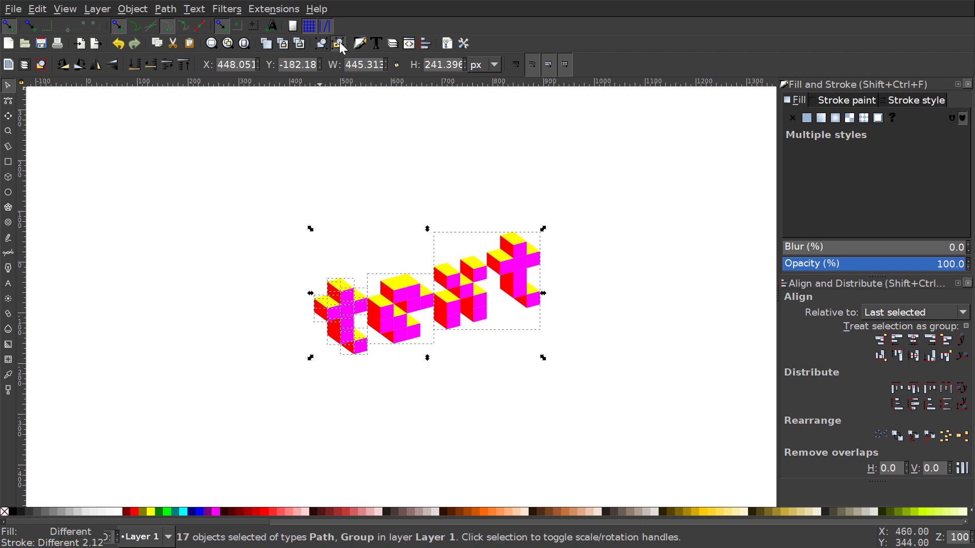
click(339, 41)
click(484, 388)
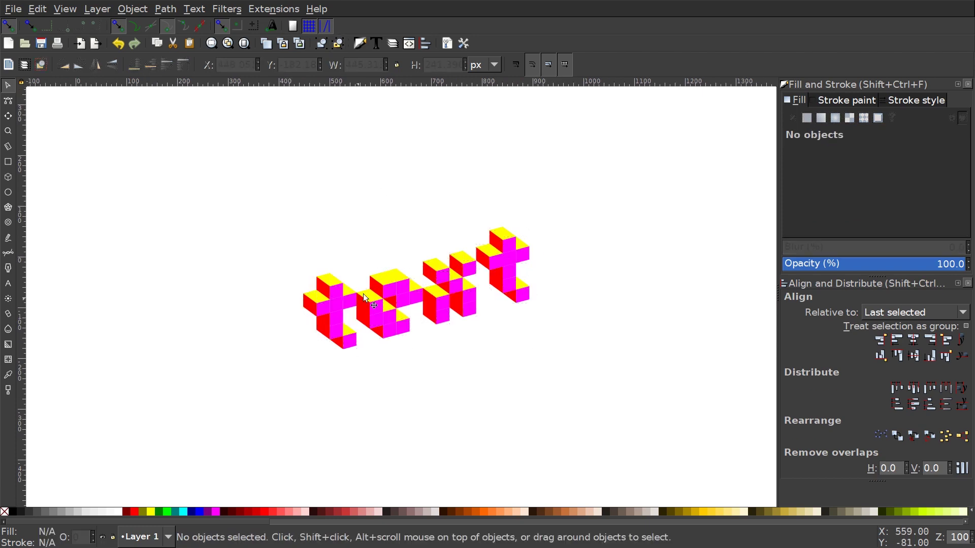
- Select all the red side faces of the first t and the e together
ctrl+scroll(403, 294, up, 3)
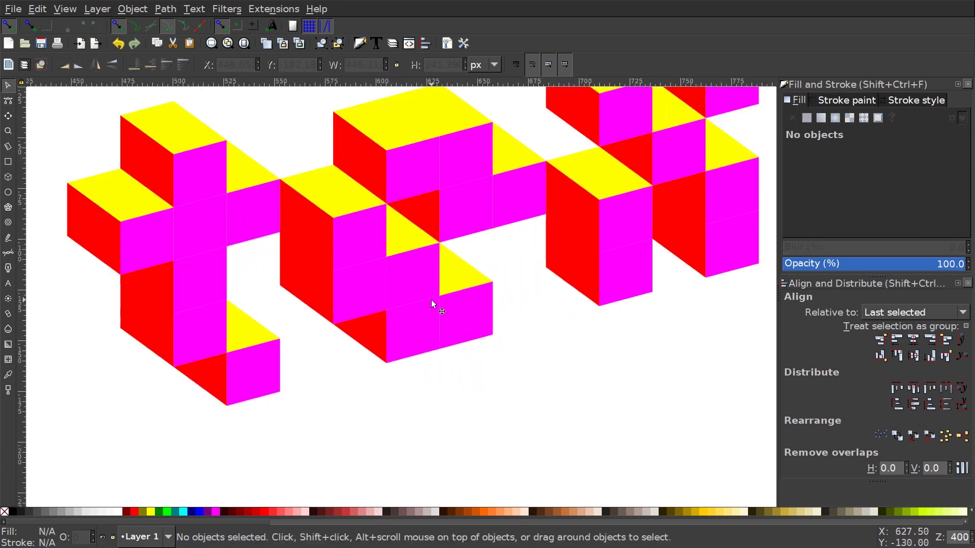
ctrl+scroll(464, 353, down, 2)
ctrl+scroll(474, 353, up, 2)
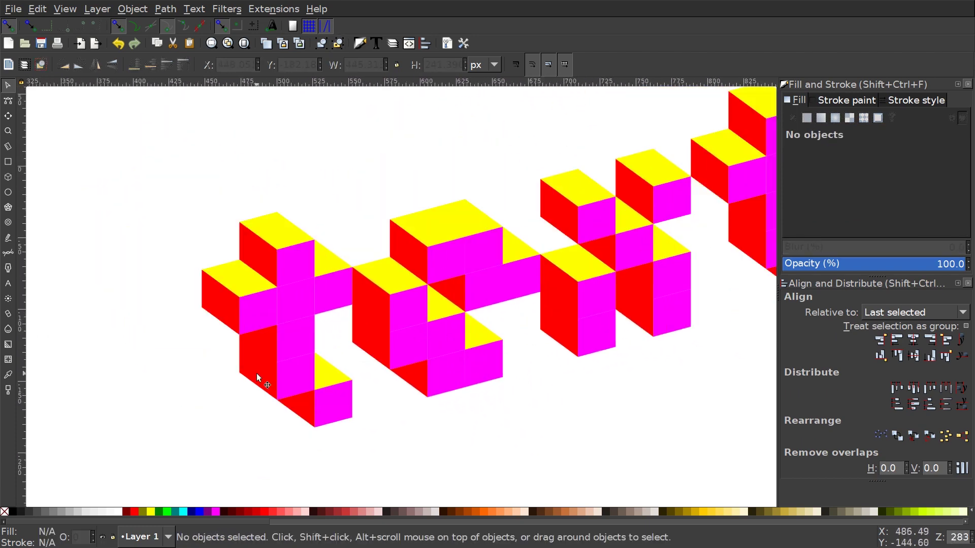
click(273, 379)
shift+click(295, 409)
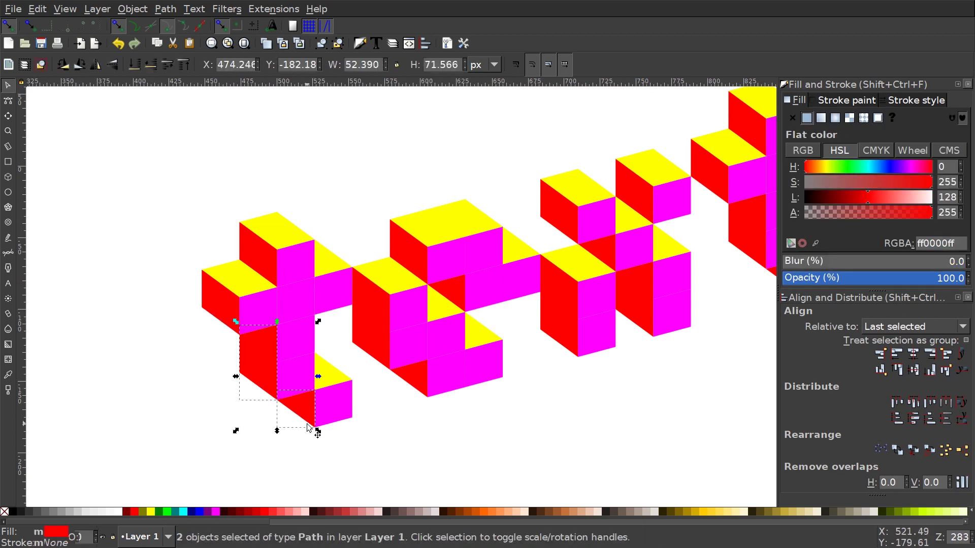
shift+click(220, 314)
shift+click(264, 271)
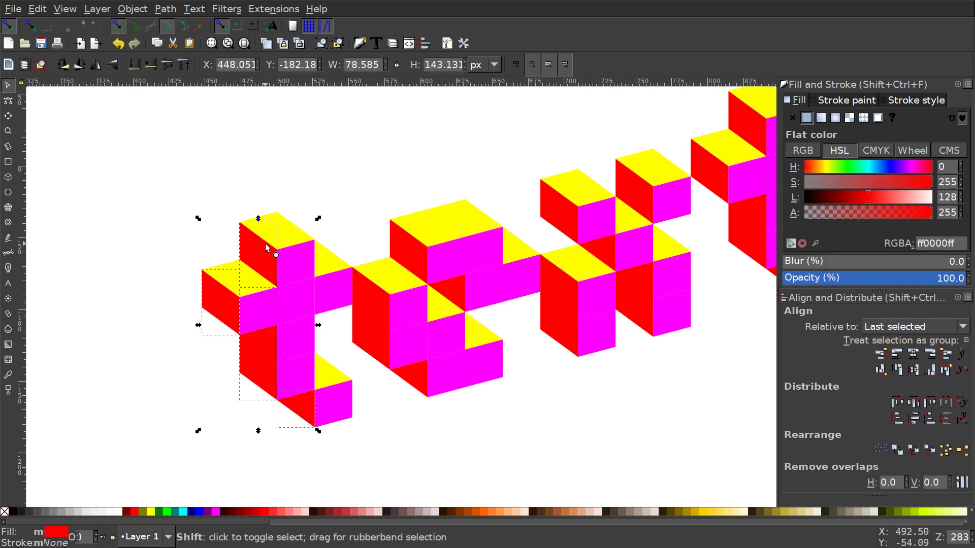
shift+click(385, 327)
shift+click(417, 382)
shift+click(453, 297)
shift+click(414, 254)
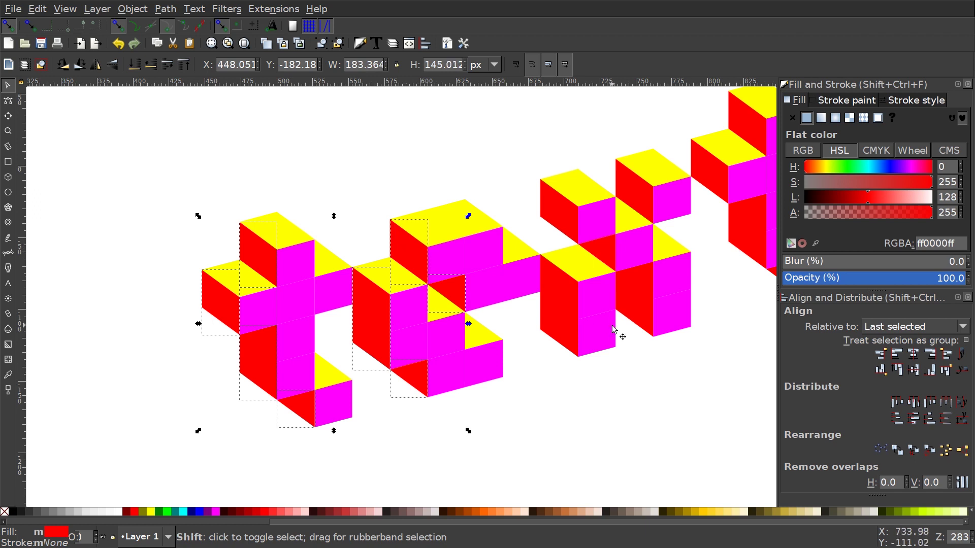
- Add all the red side faces of the x and the last t to the selection
shift+click(566, 321)
shift+click(604, 249)
shift+click(570, 227)
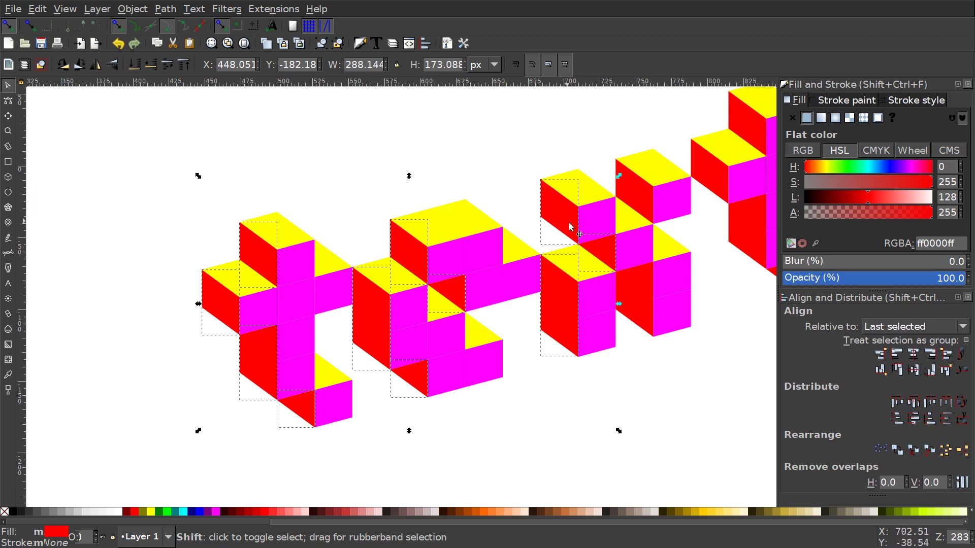
shift+click(640, 297)
shift+click(629, 187)
drag(738, 287, 494, 398)
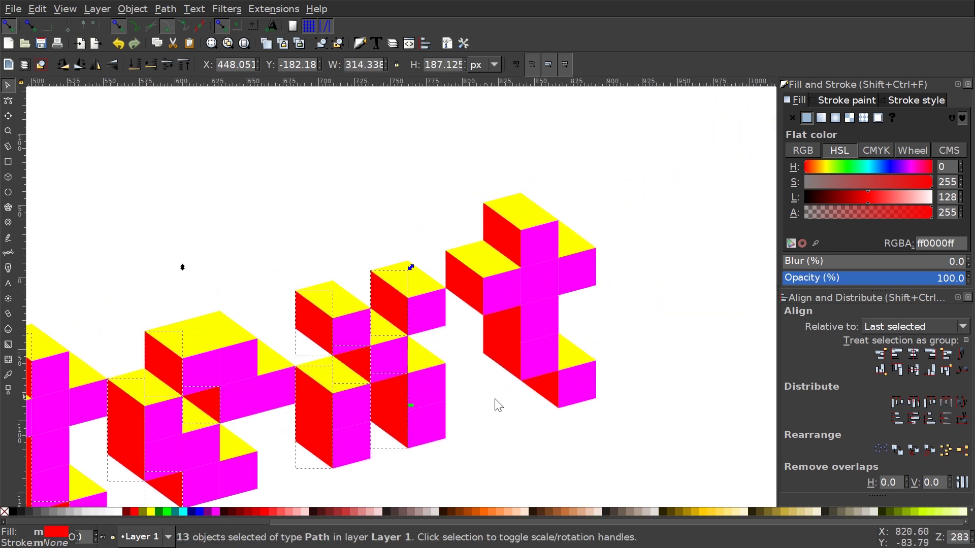
shift+click(554, 396)
shift+click(476, 298)
shift+click(508, 236)
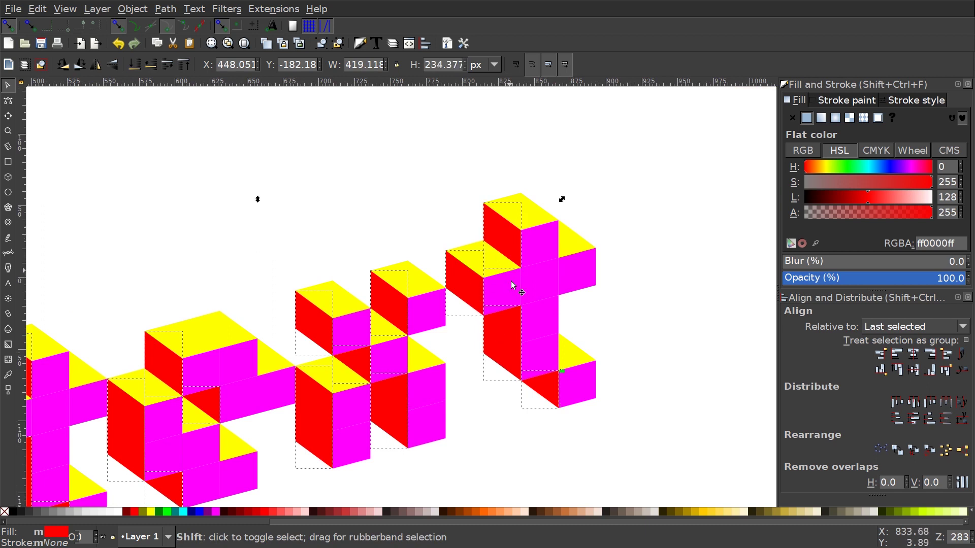
- Darken all the red side faces of the skewed word by lowering their fill lightness, and clear the selection
drag(518, 351, 544, 360)
key(1)
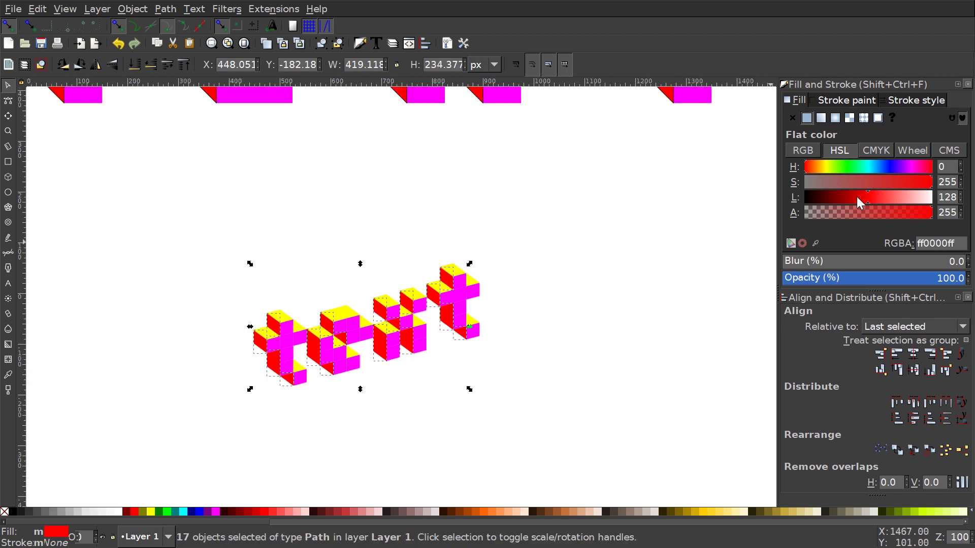
drag(857, 200, 846, 197)
key(Escape)
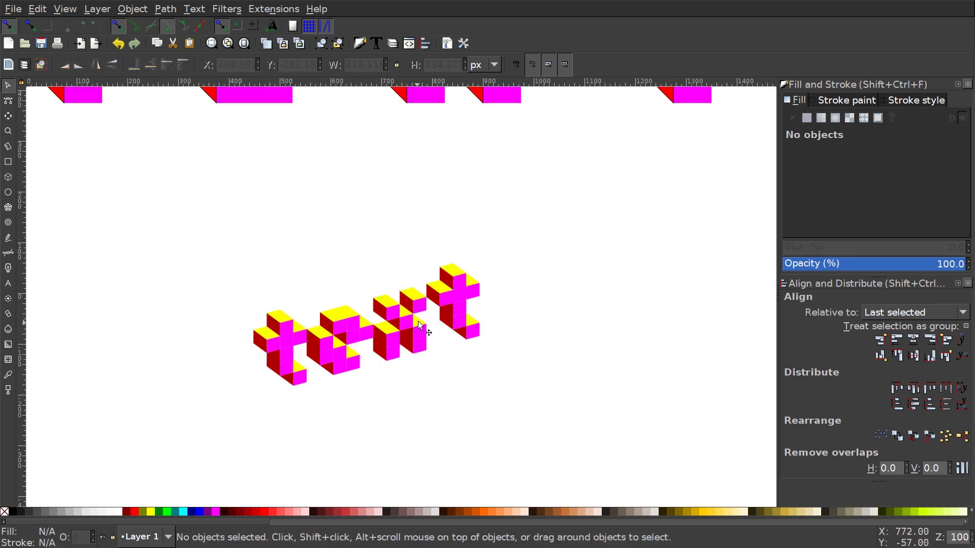
- Compare the small skewed word and its darkened side faces with the large outlined word above it
drag(418, 322, 449, 303)
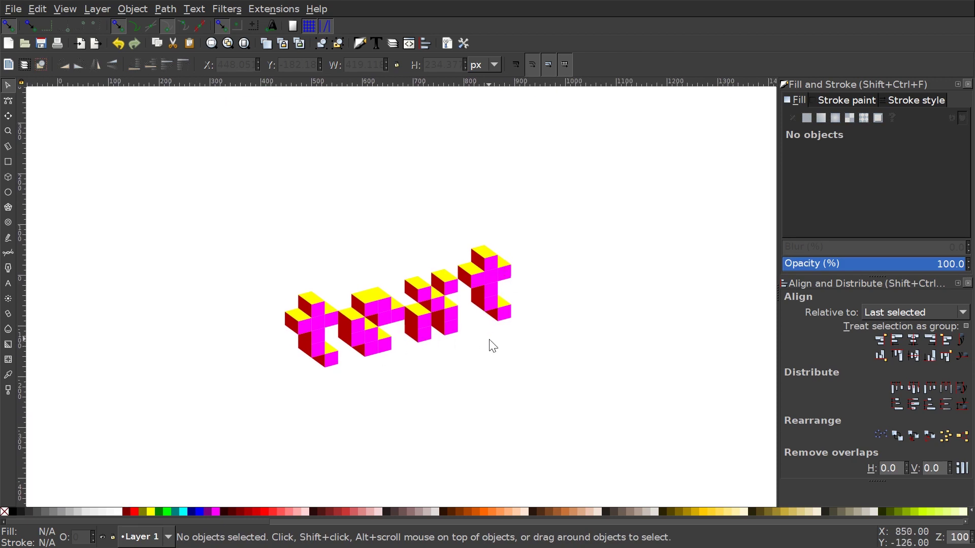
scroll(508, 347, up, 10)
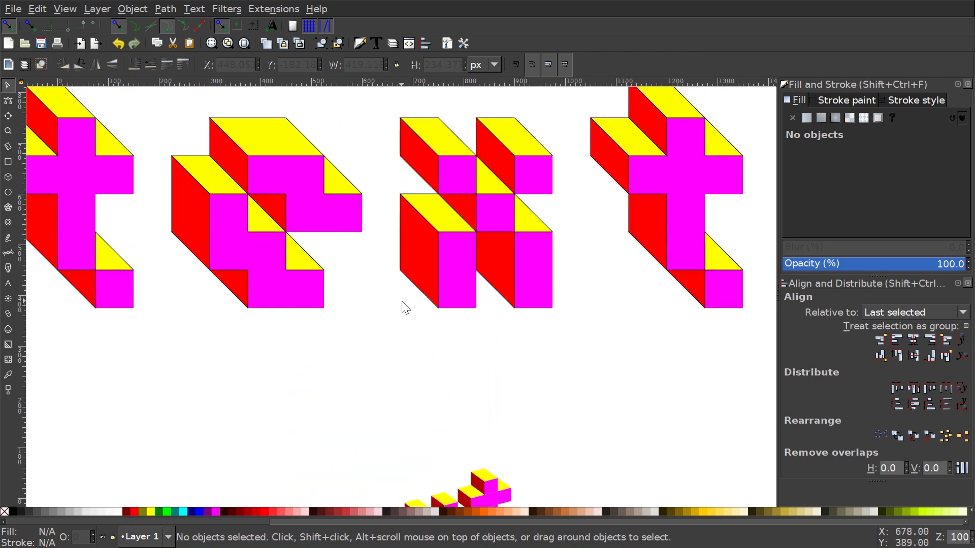
ctrl+scroll(294, 279, down, 2)
scroll(518, 260, left, 5)
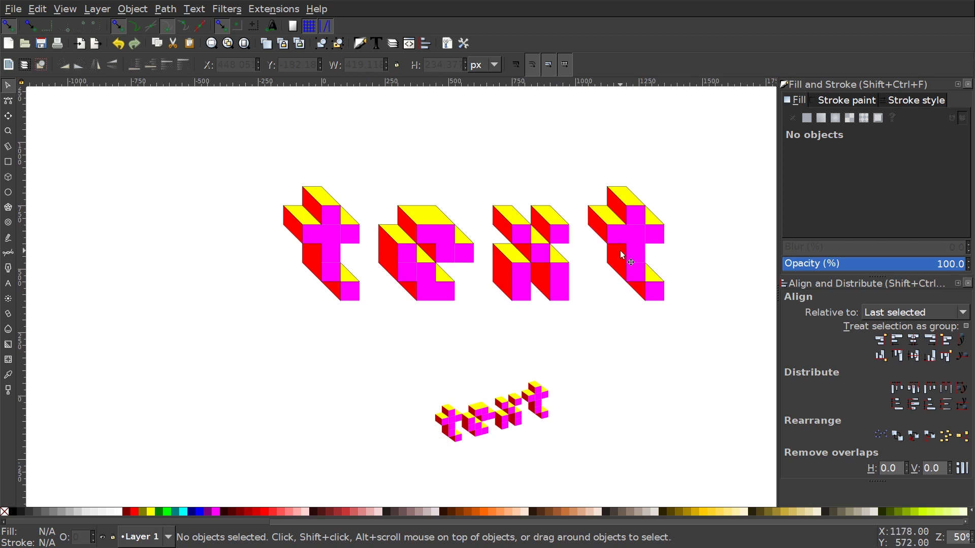
drag(548, 269, 357, 324)
drag(412, 293, 463, 268)
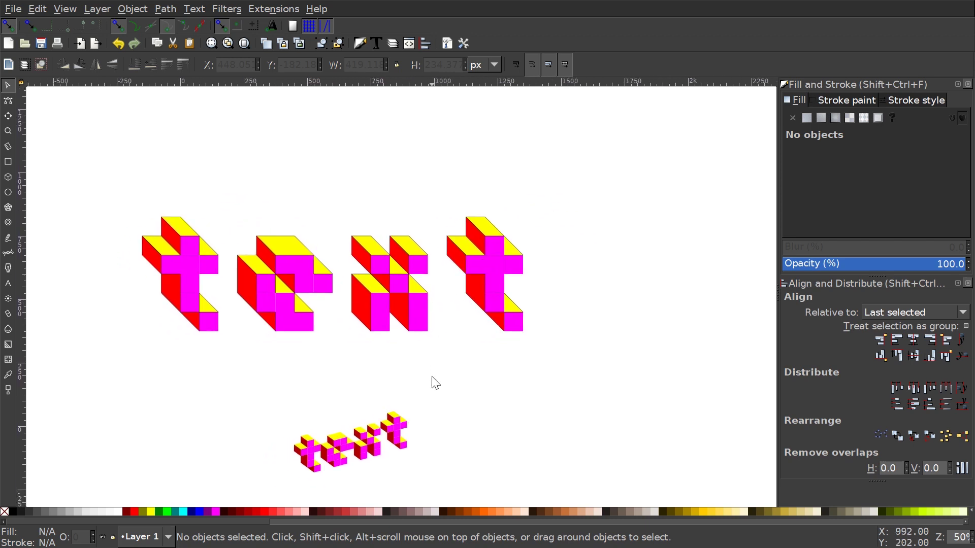
drag(374, 413, 491, 382)
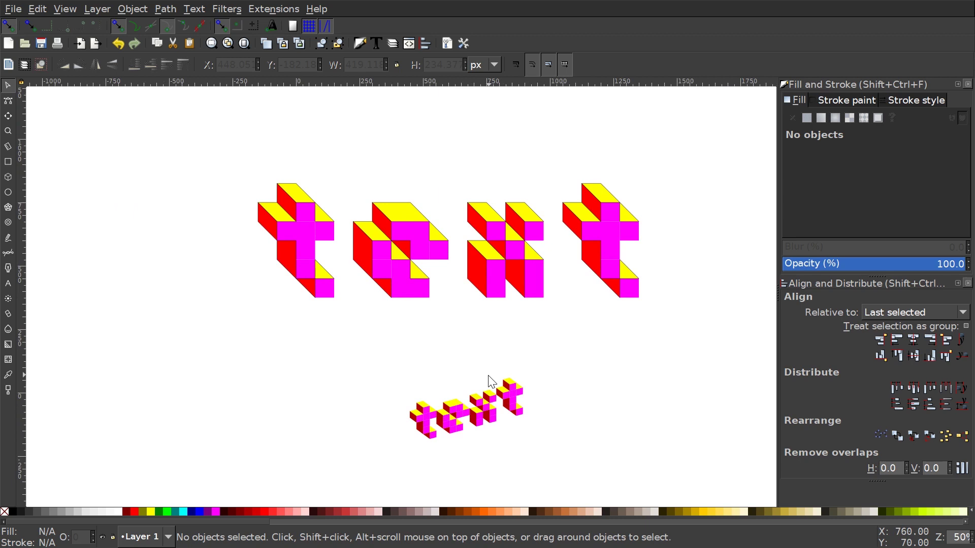
drag(514, 380, 426, 246)
scroll(401, 315, up, 2)
scroll(401, 314, left, 1)
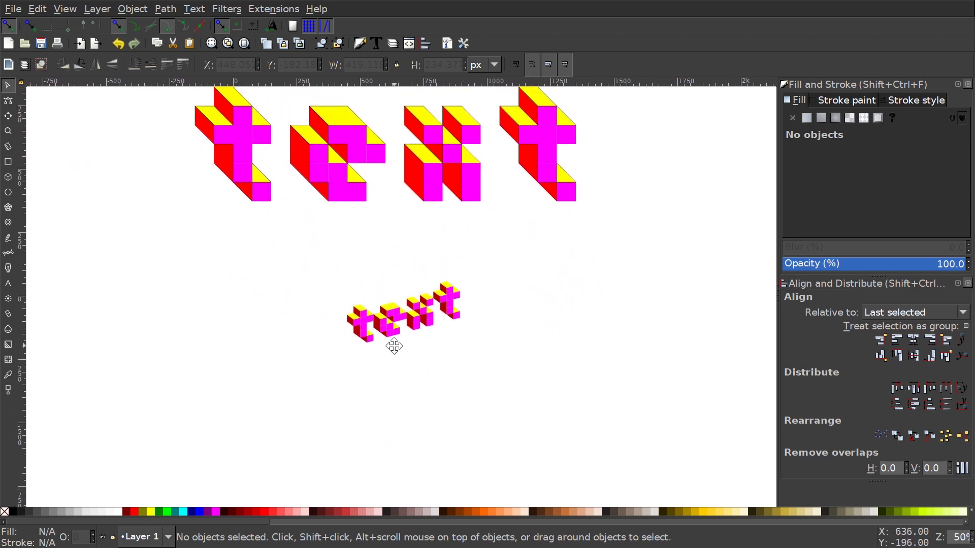